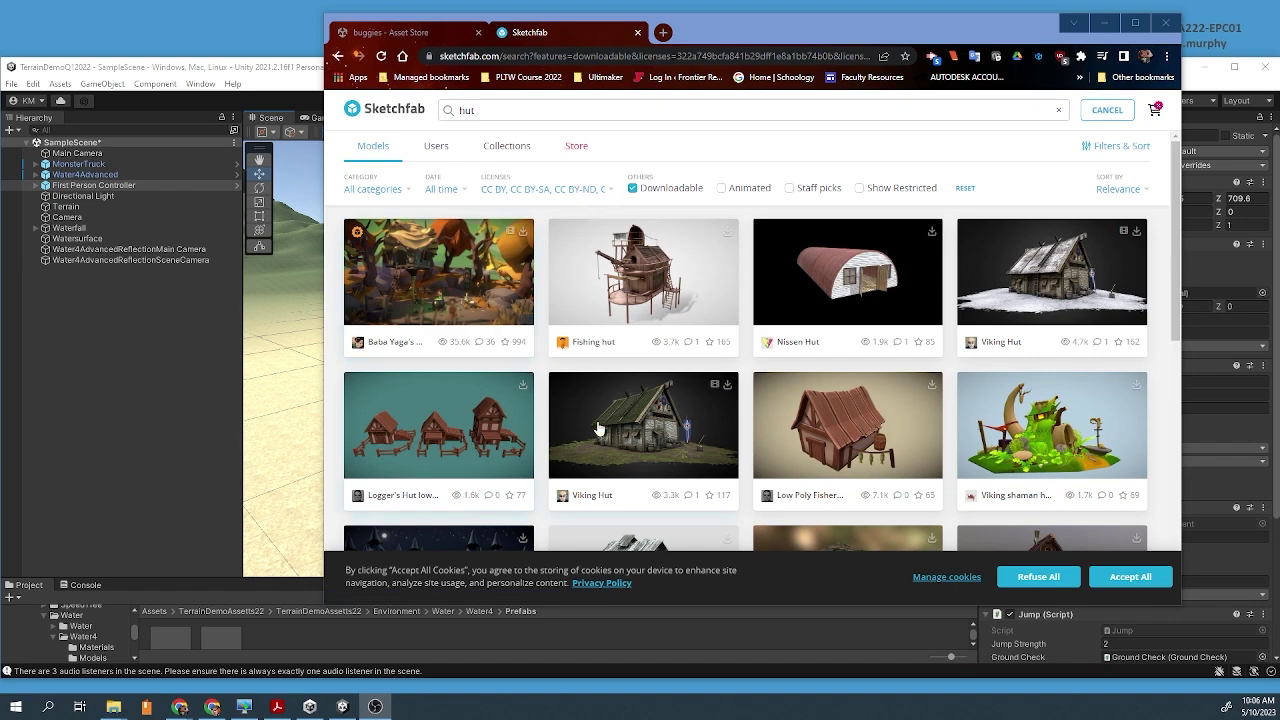
# Open the Logger's Hut low poly model from the hut search results and bring up its download options
pyautogui.scroll(-3, 622, 402)
pyautogui.scroll(3, 622, 402)
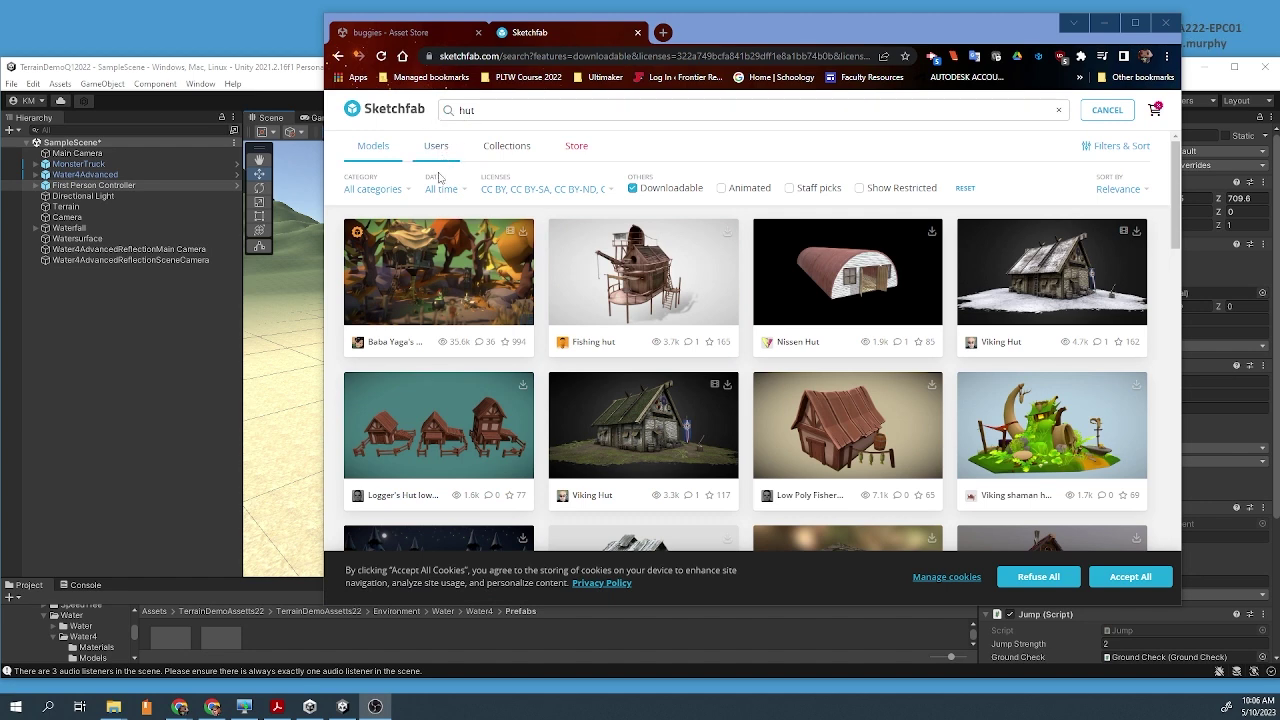
pyautogui.click(493, 192)
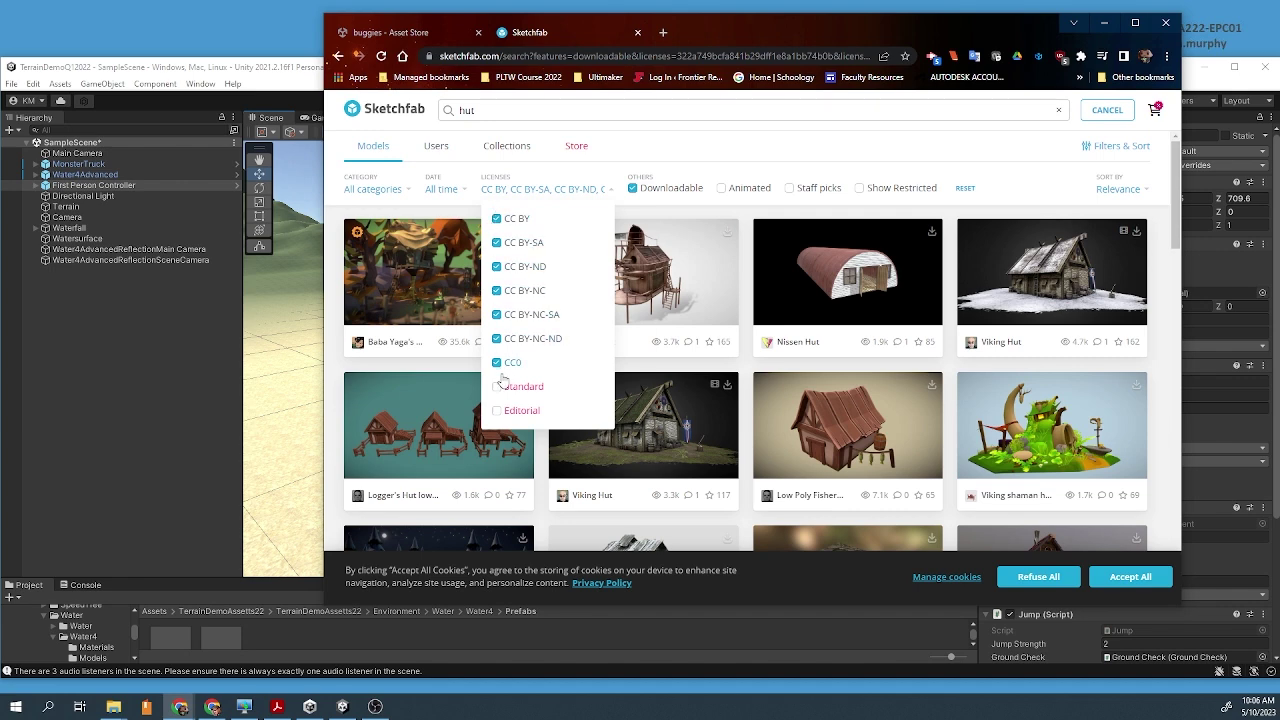
pyautogui.click(824, 158)
pyautogui.scroll(-2, 848, 323)
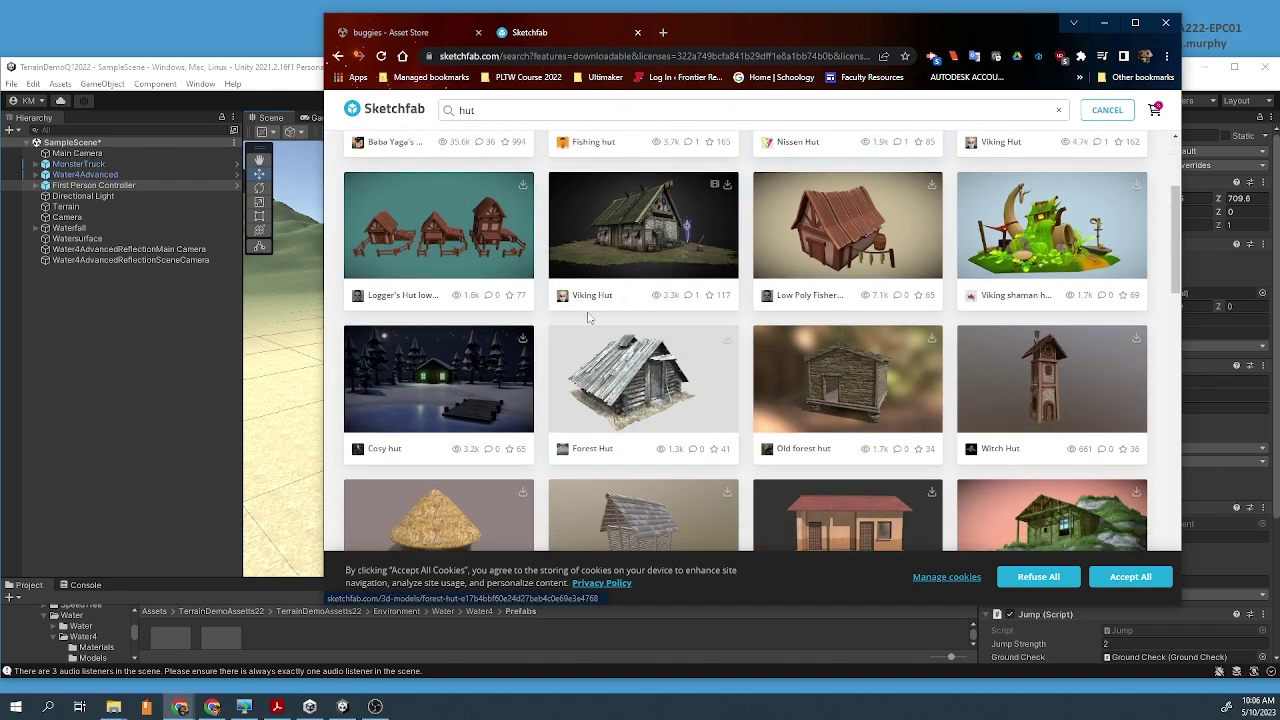
pyautogui.click(486, 259)
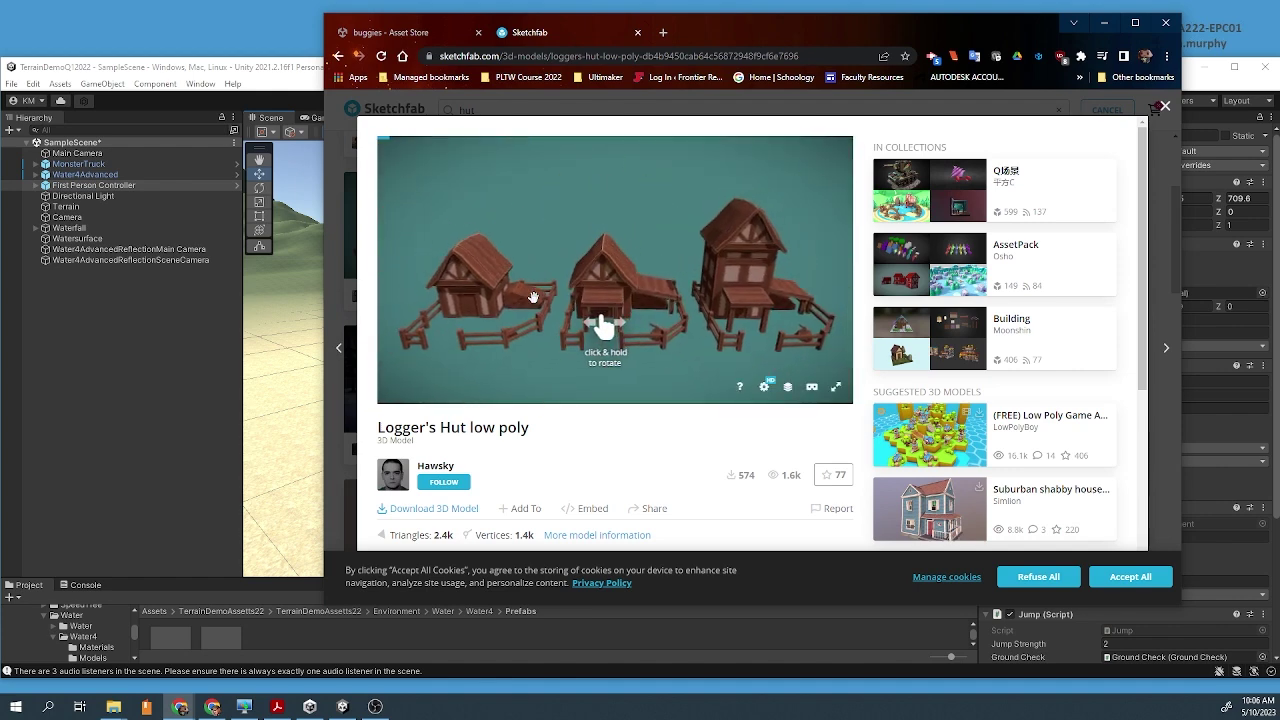
pyautogui.scroll(-1, 590, 428)
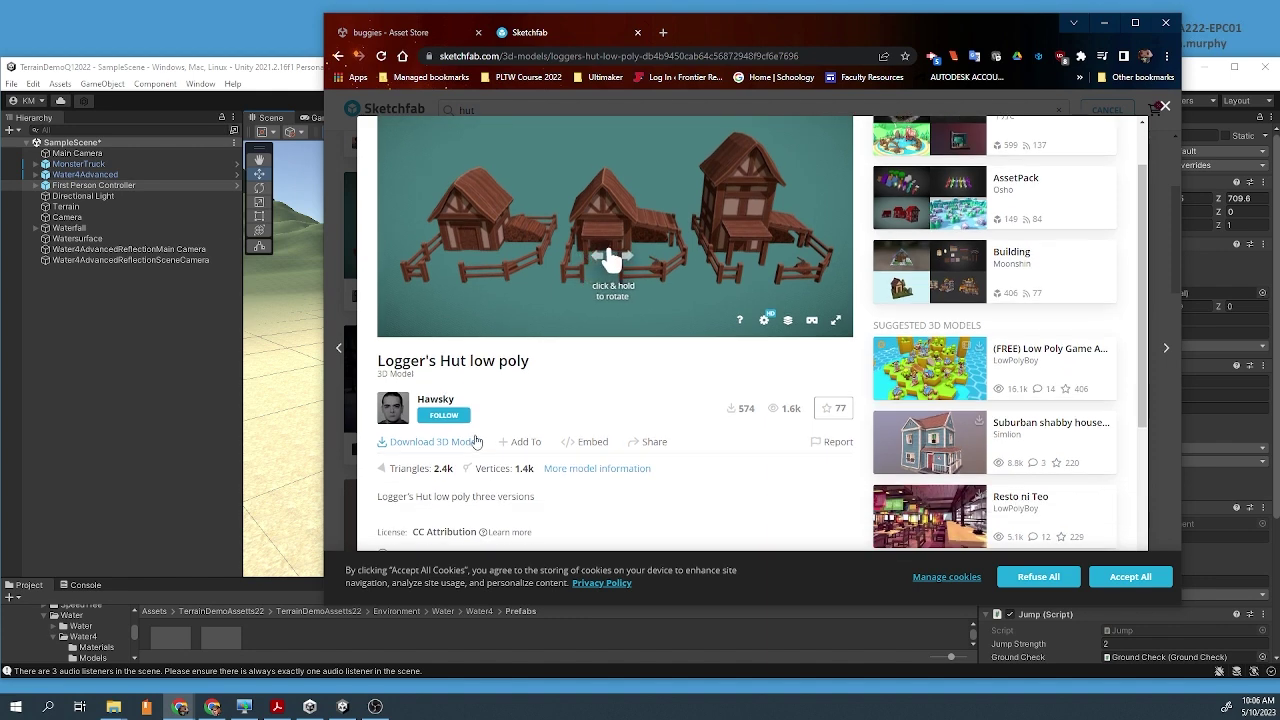
pyautogui.click(426, 443)
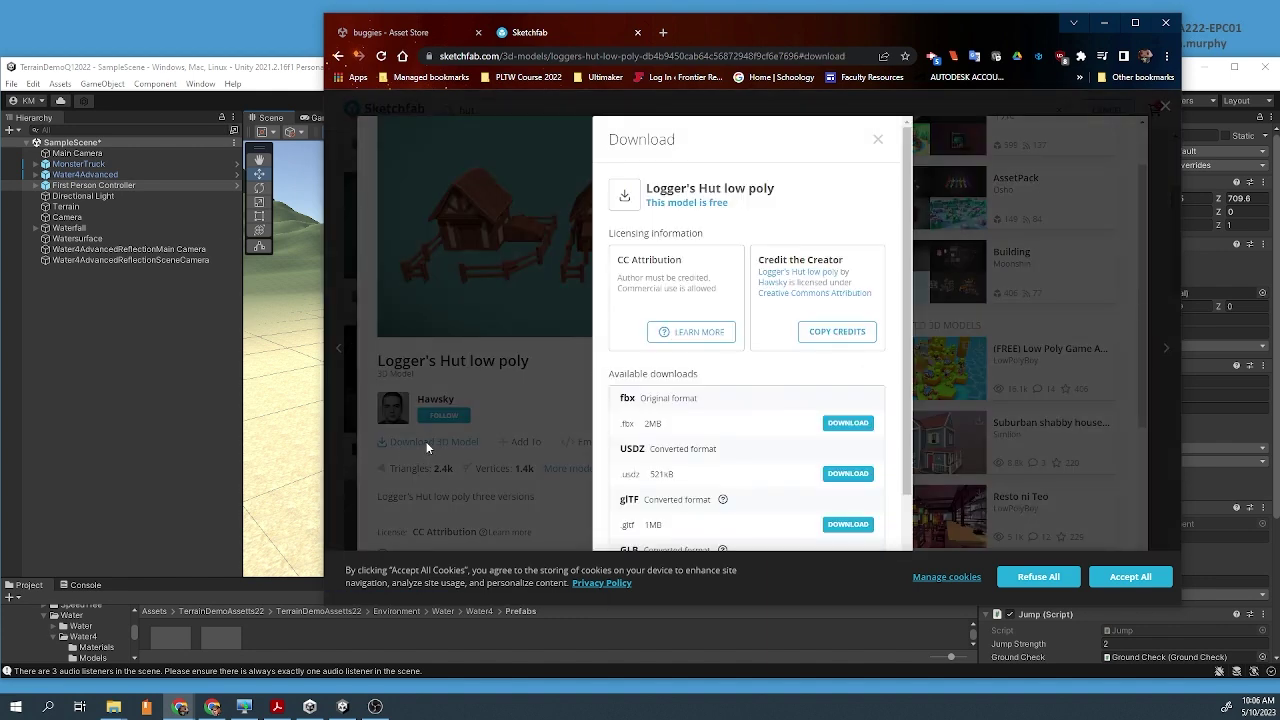
# Download the model in its original fbx format, saving the loggers-hut-low-poly zip in the TerrainDemoQ12022 project's Assets folder
pyautogui.moveTo(634, 404); pyautogui.dragTo(617, 402)
pyautogui.scroll(-1, 645, 468)
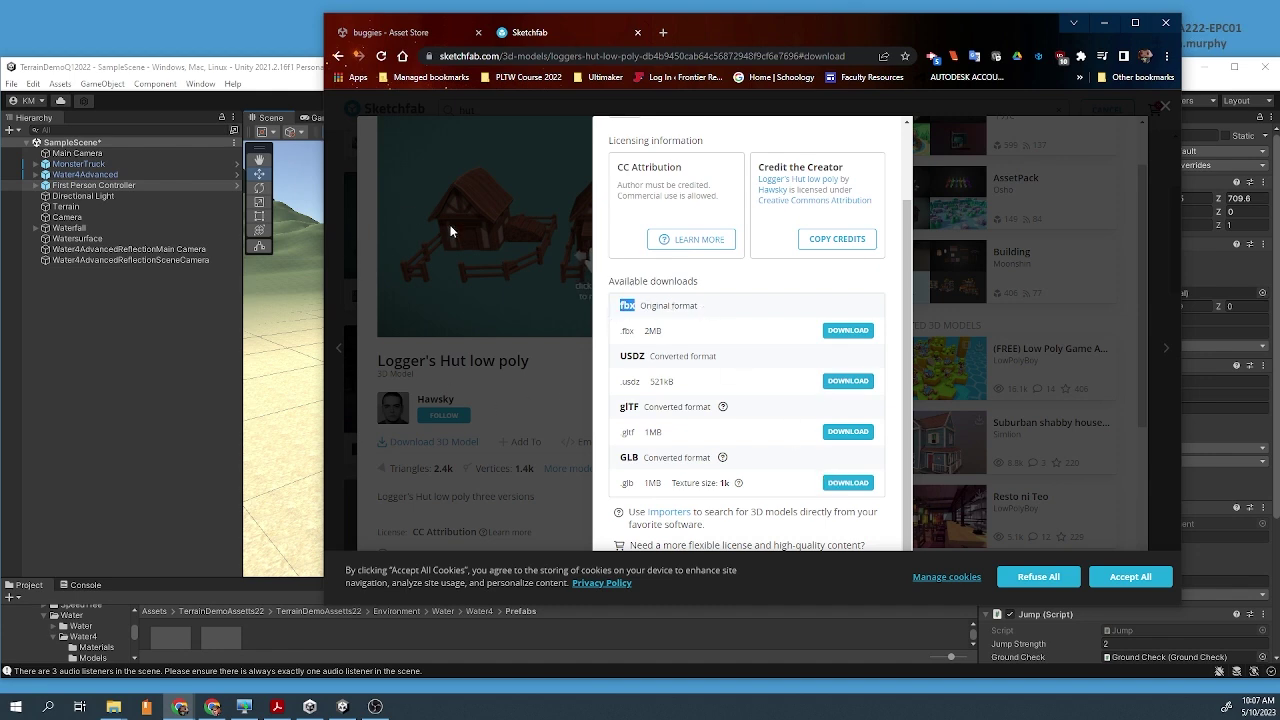
pyautogui.click(848, 242)
pyautogui.click(862, 333)
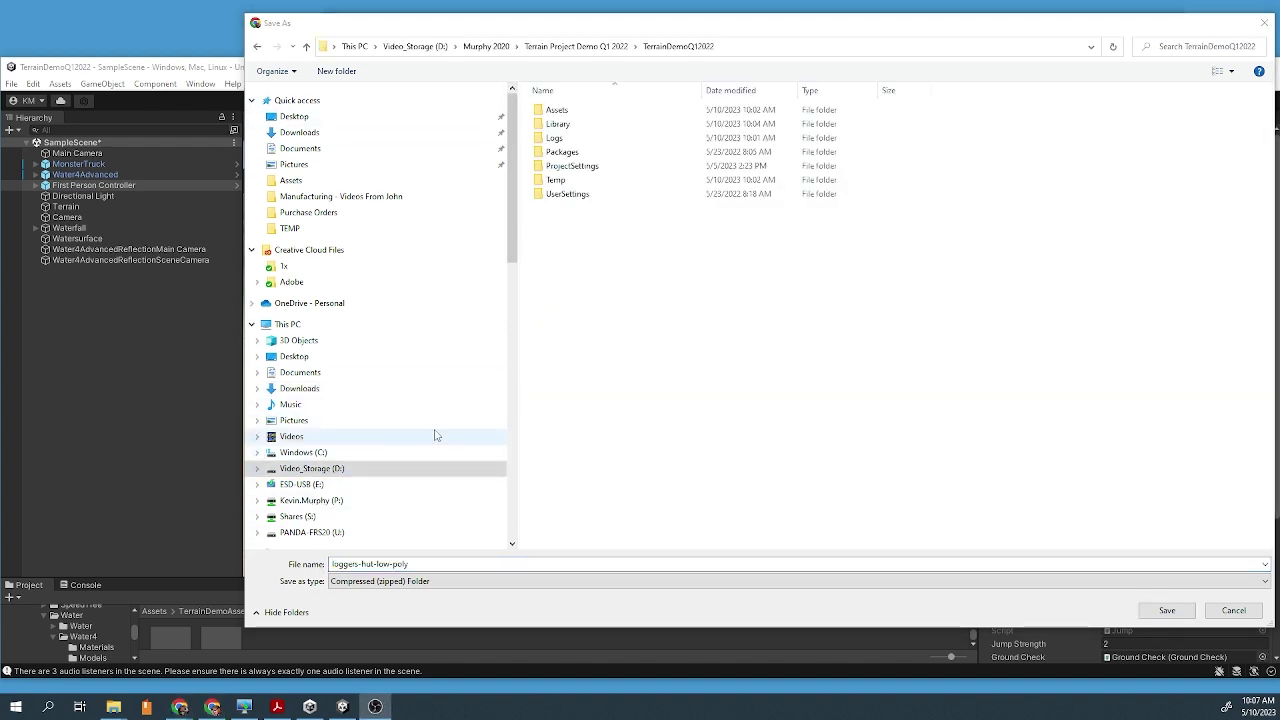
pyautogui.doubleClick(558, 112)
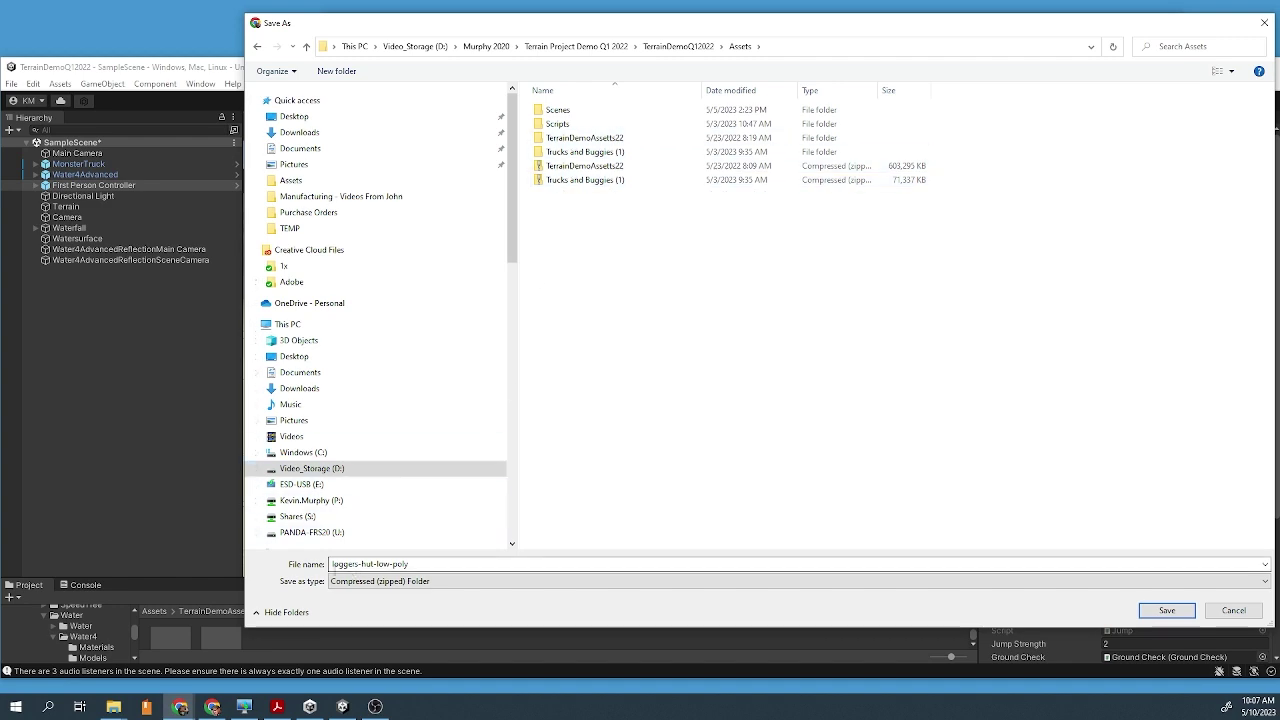
pyautogui.click(1160, 611)
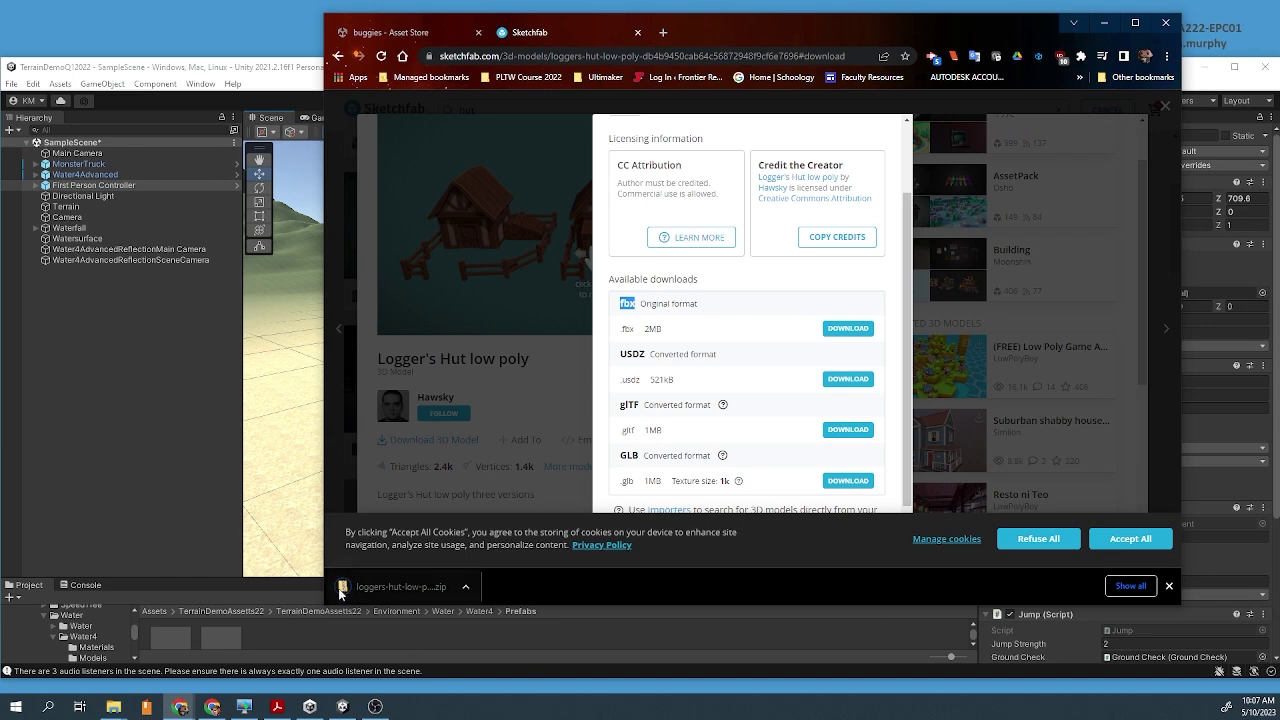
# Locate the downloaded loggers-hut-low-poly zip in its folder and extract it within Assets
pyautogui.click(465, 588)
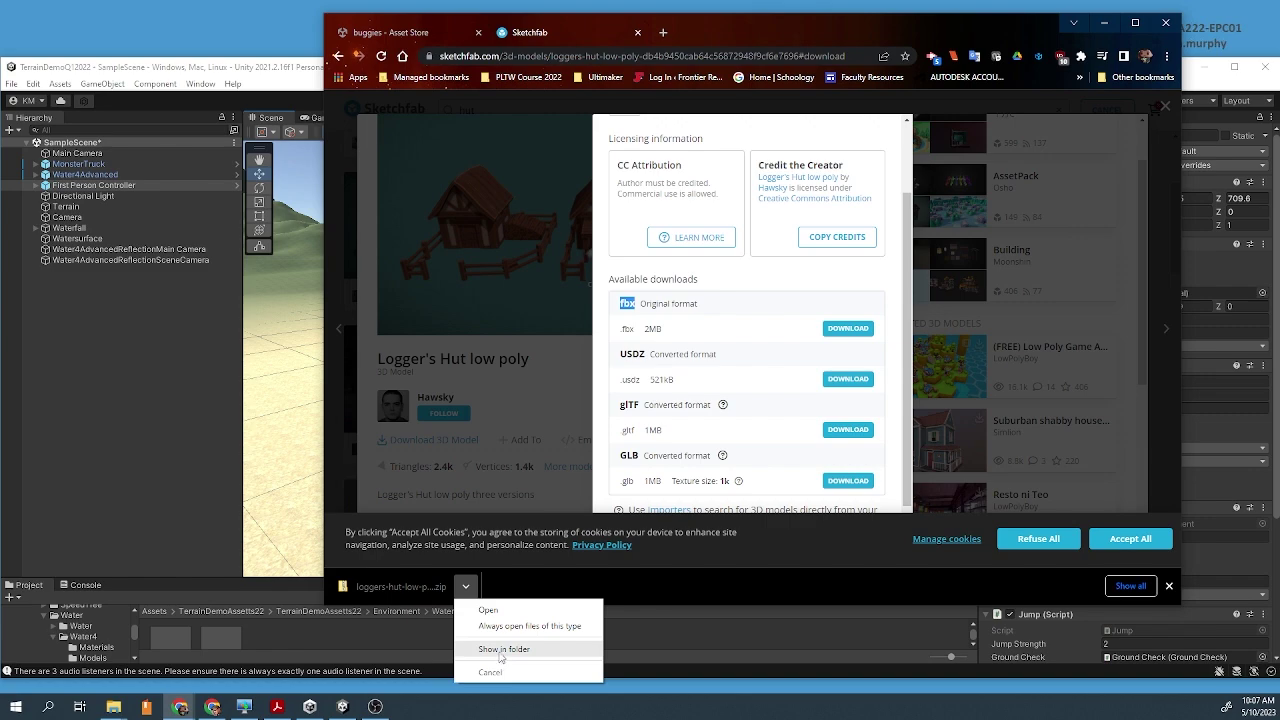
pyautogui.click(501, 650)
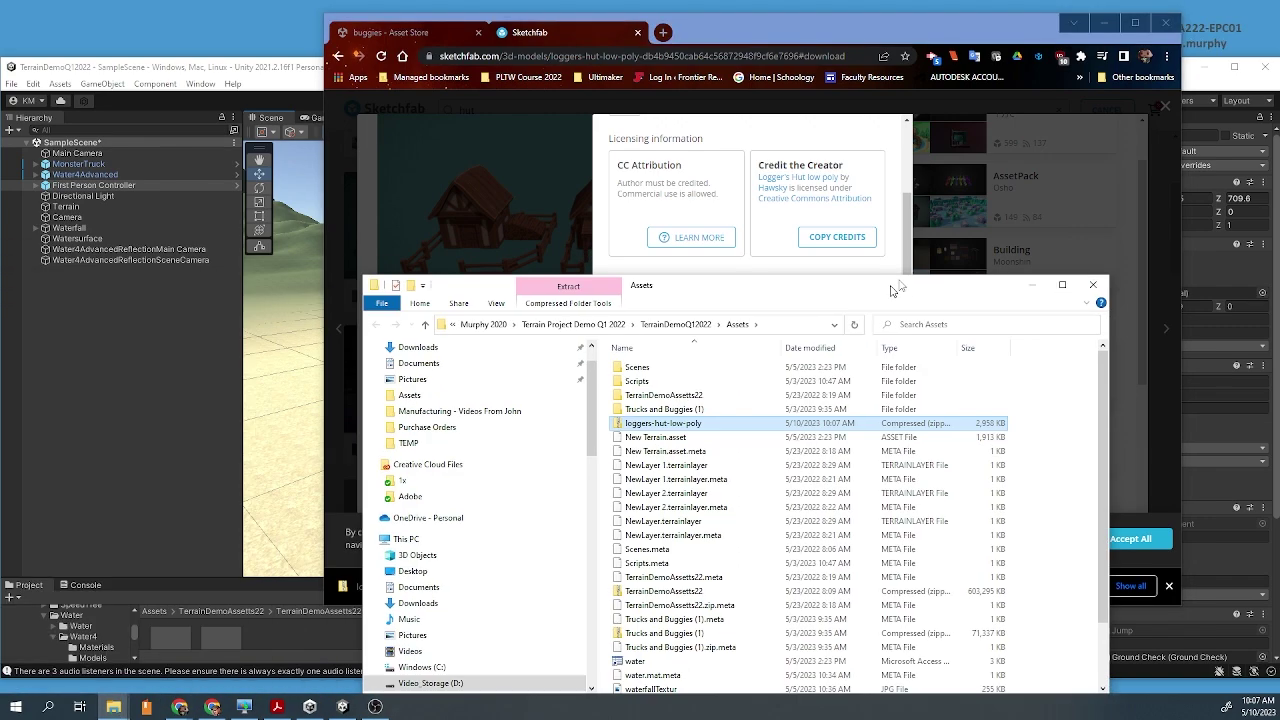
pyautogui.moveTo(672, 196); pyautogui.dragTo(866, 211)
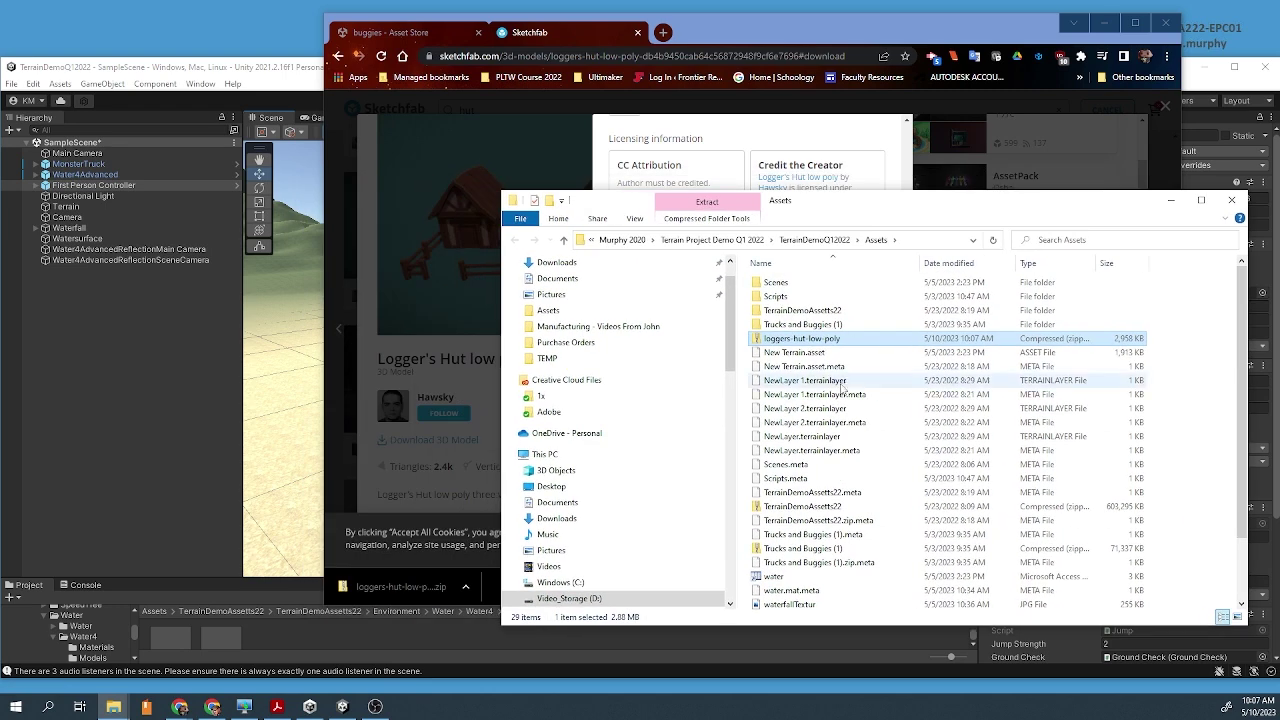
pyautogui.rightClick(768, 340)
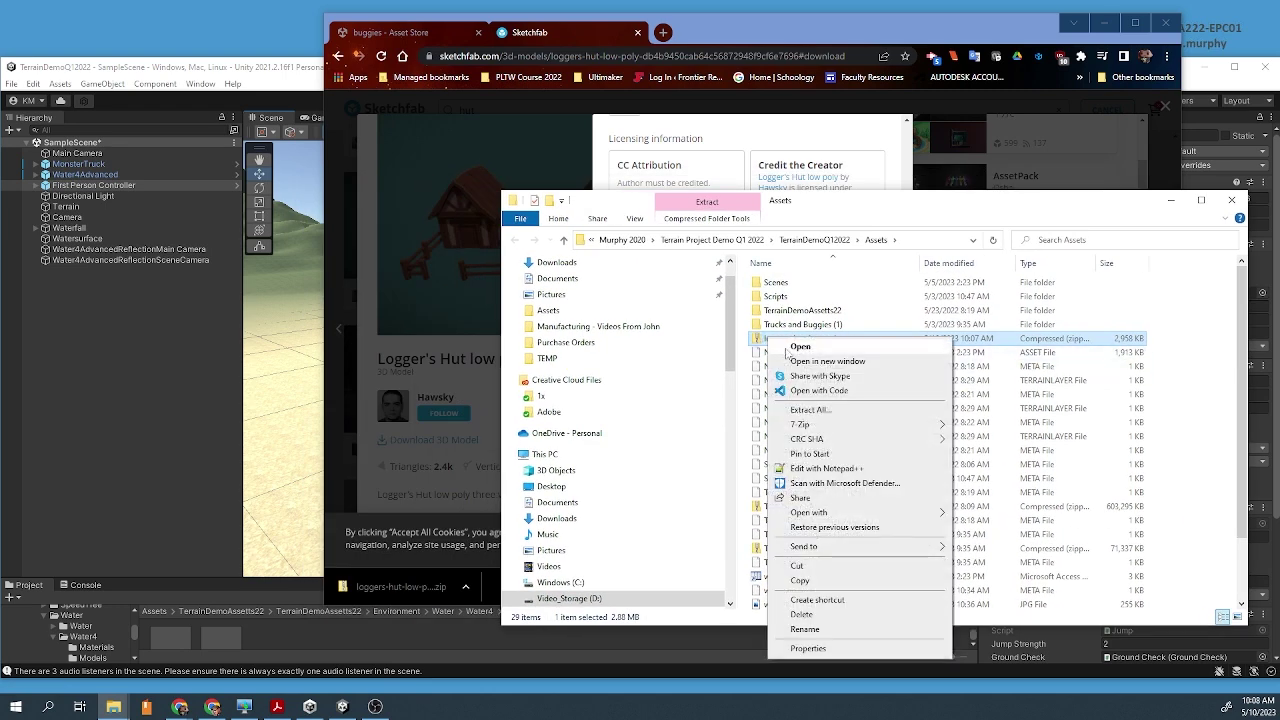
pyautogui.click(826, 428)
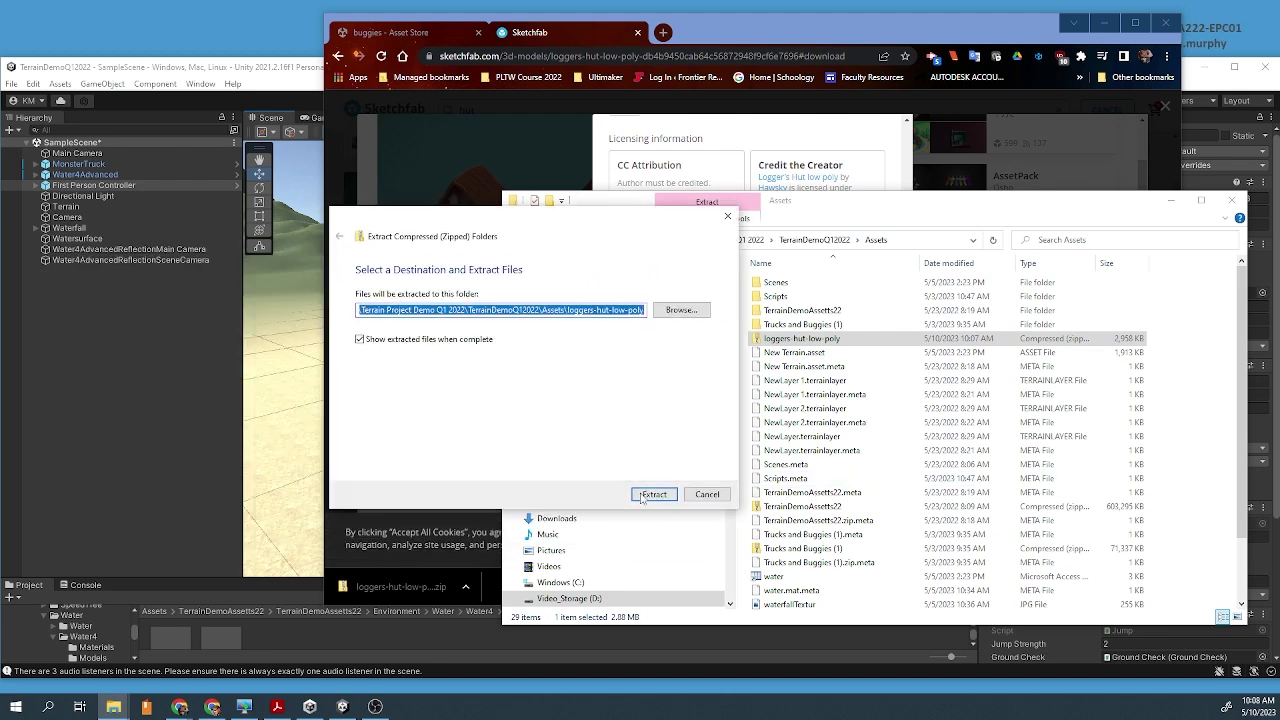
pyautogui.click(652, 494)
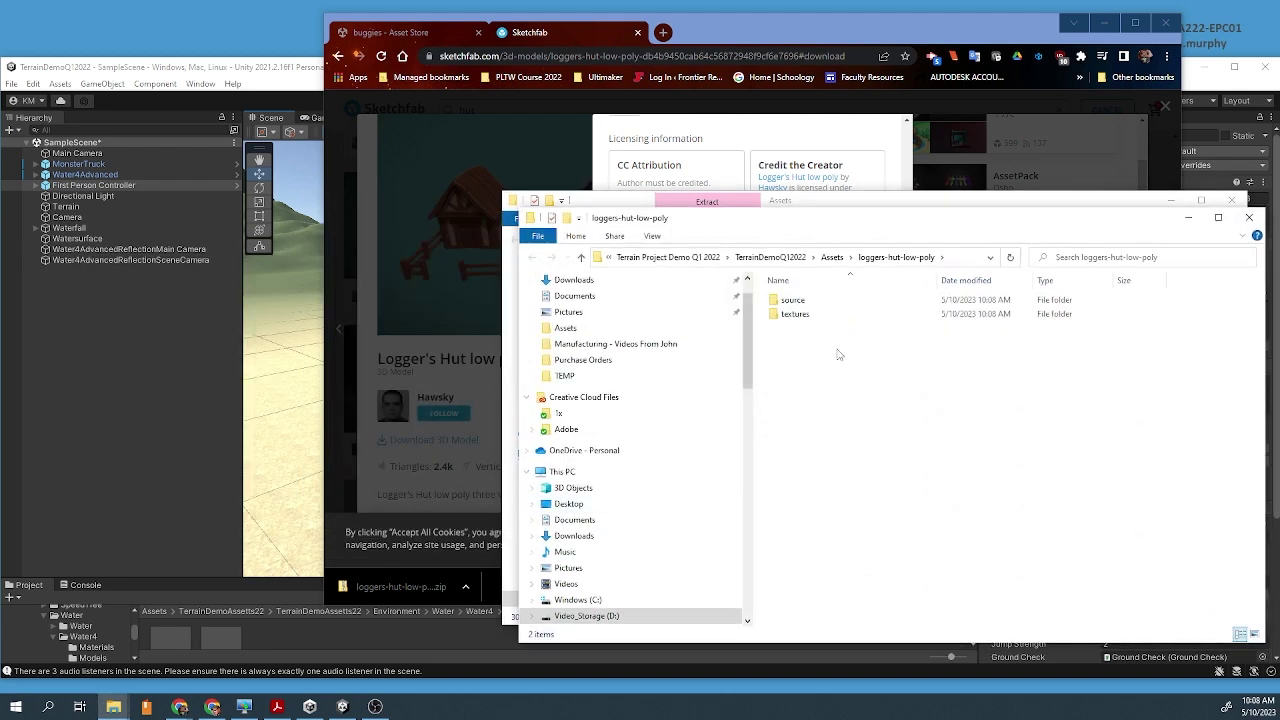
# Extract the Export1 zip inside the hut's source folder and close the extracted and source folder windows
pyautogui.doubleClick(788, 305)
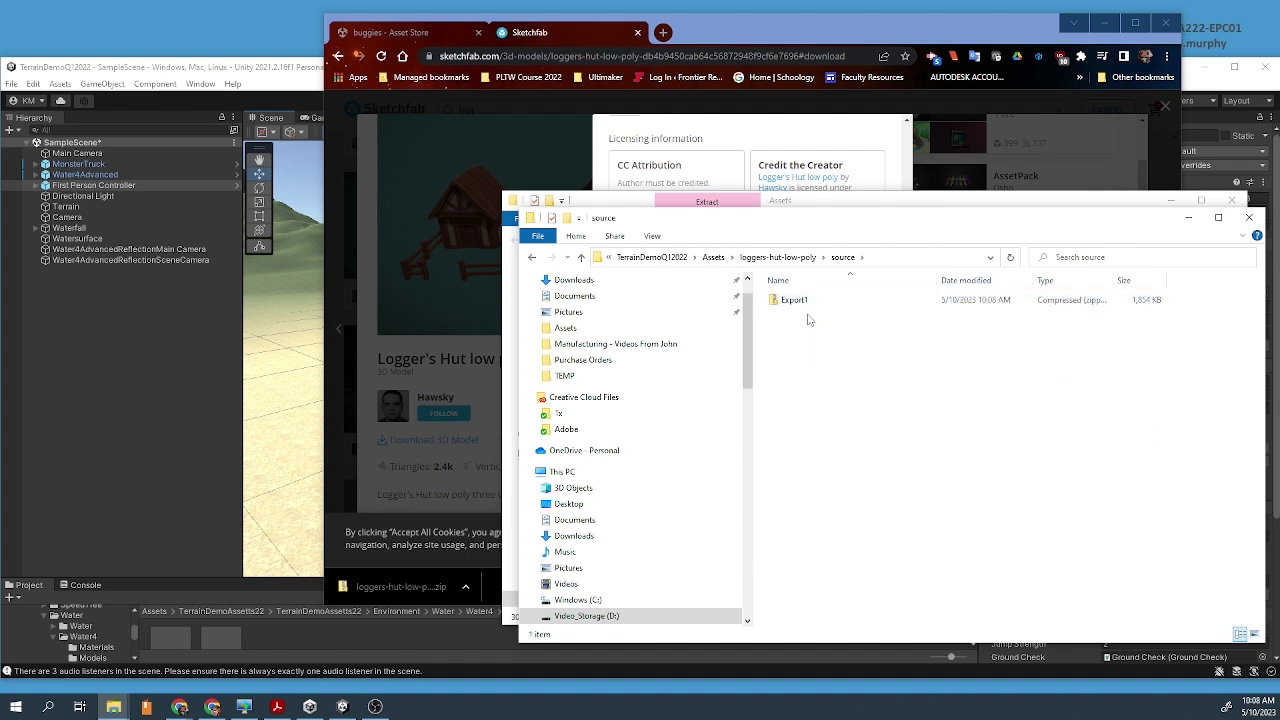
pyautogui.rightClick(802, 302)
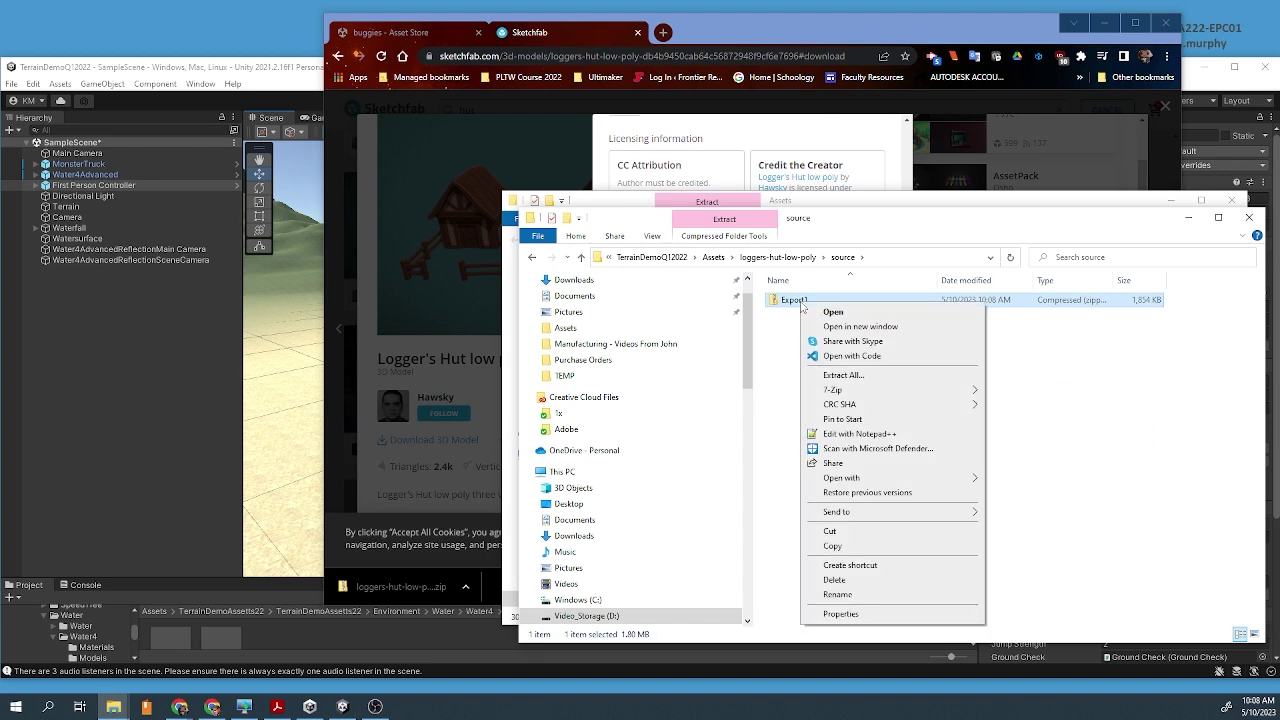
pyautogui.click(842, 375)
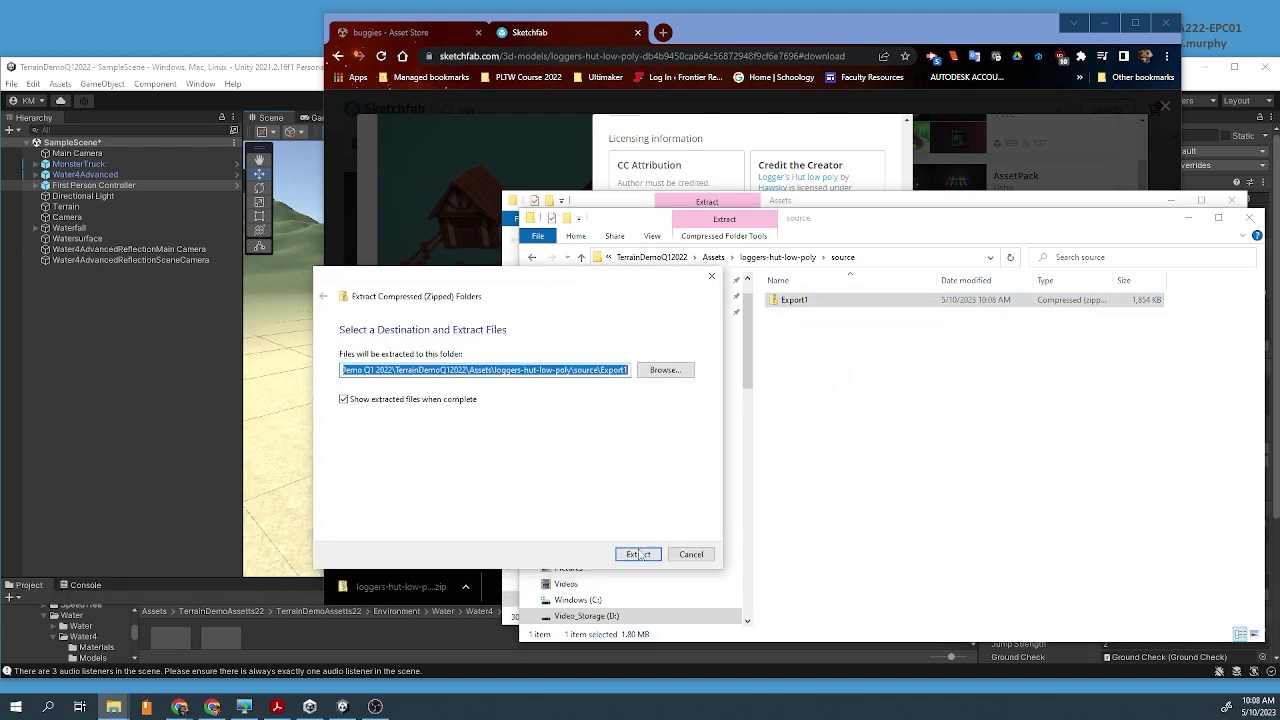
pyautogui.click(638, 554)
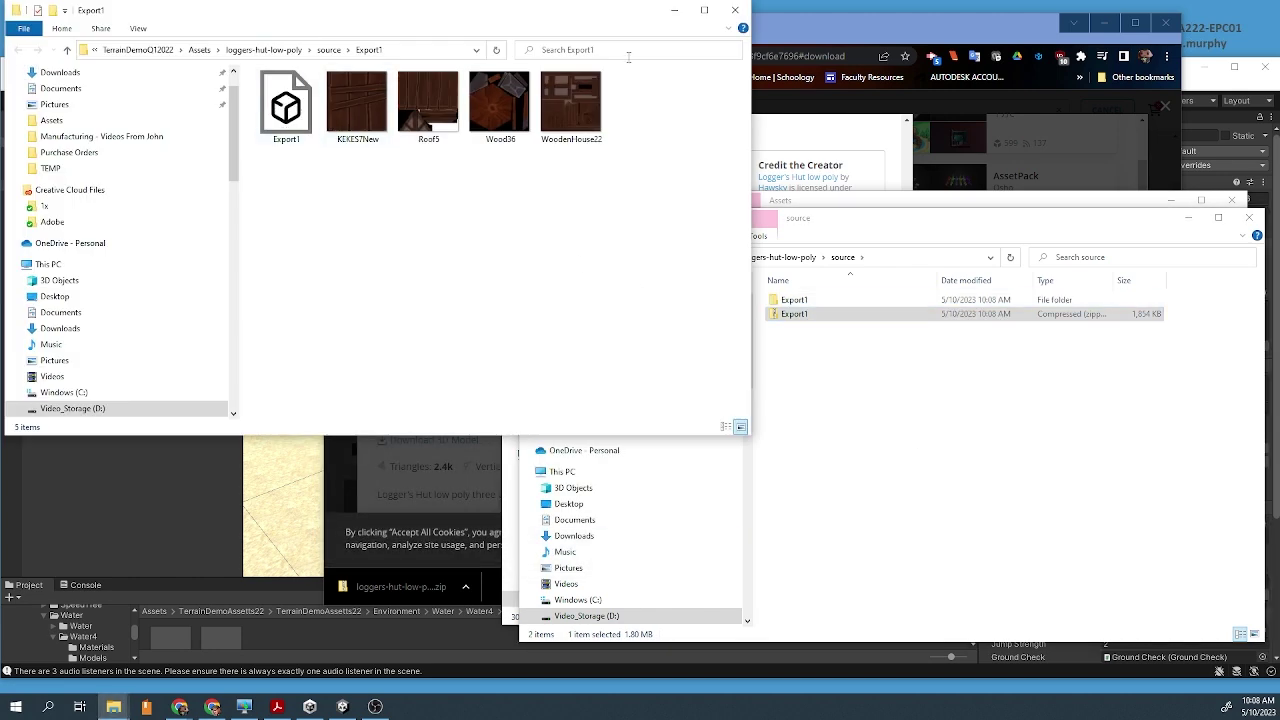
pyautogui.click(733, 12)
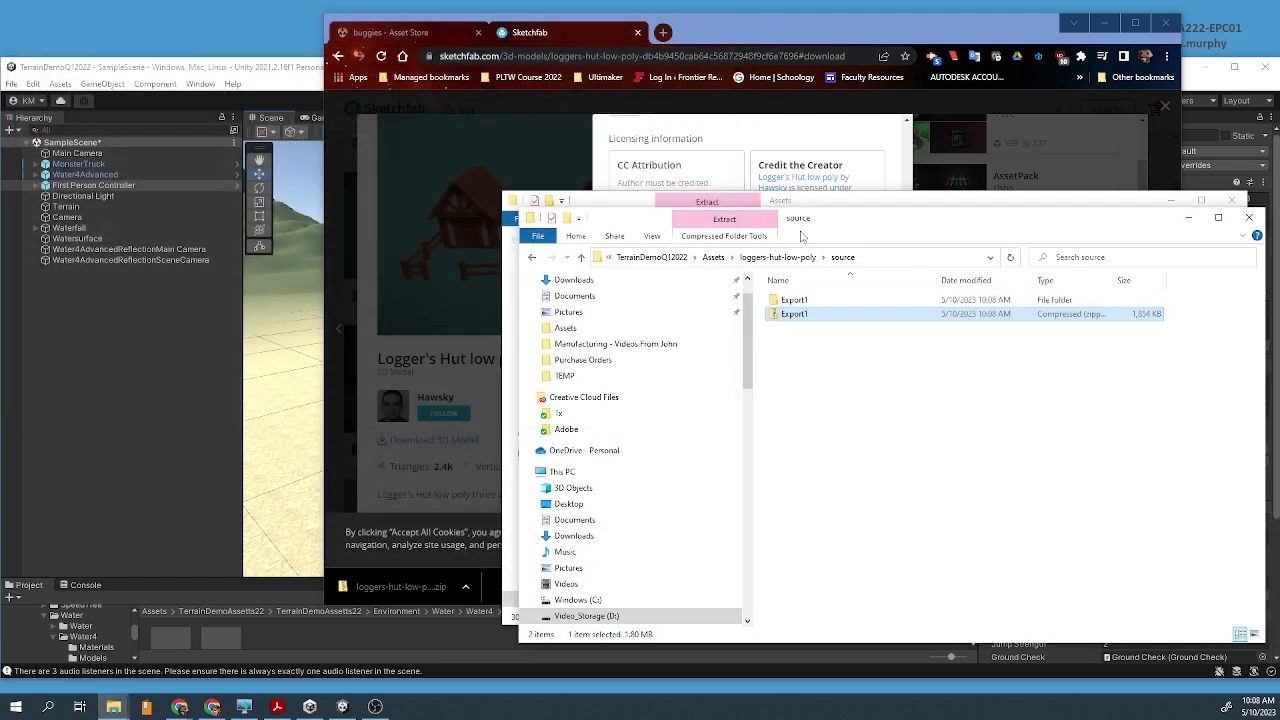
pyautogui.click(1249, 217)
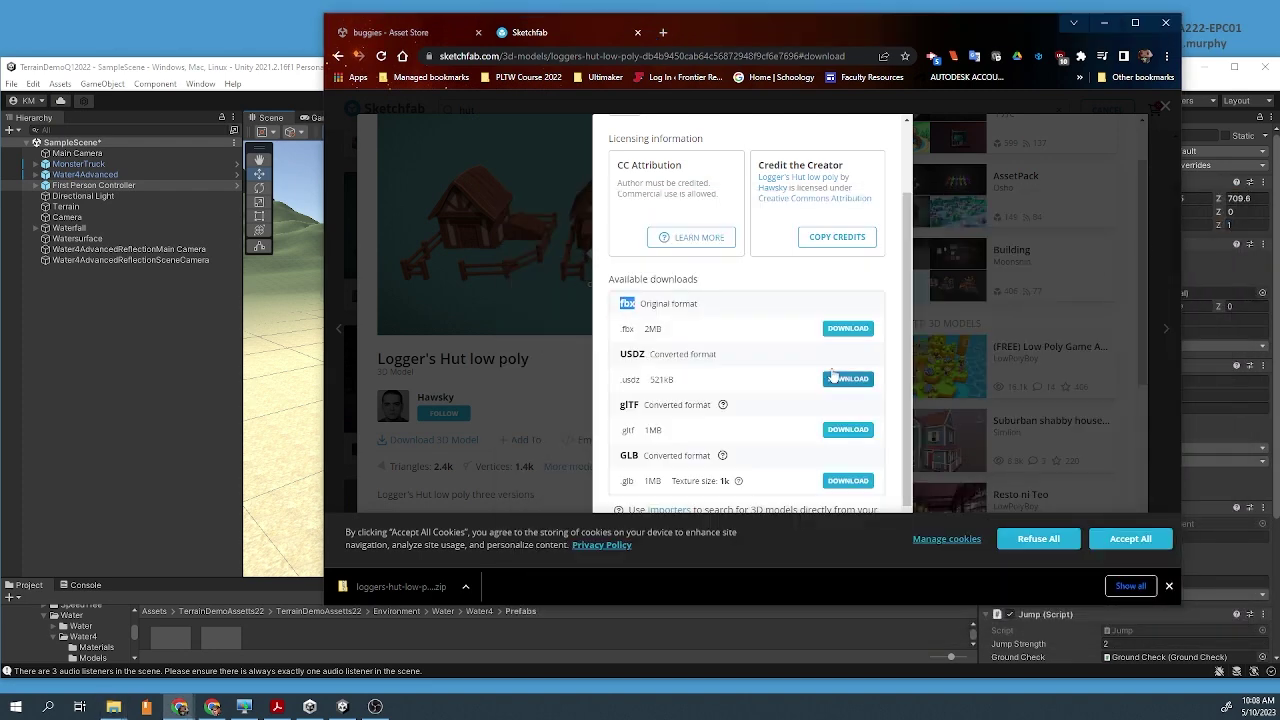
# Switch to Unity, enlarge the project browser and open Assets > loggers-hut-low-poly > source > Export1
pyautogui.doubleClick(267, 60)
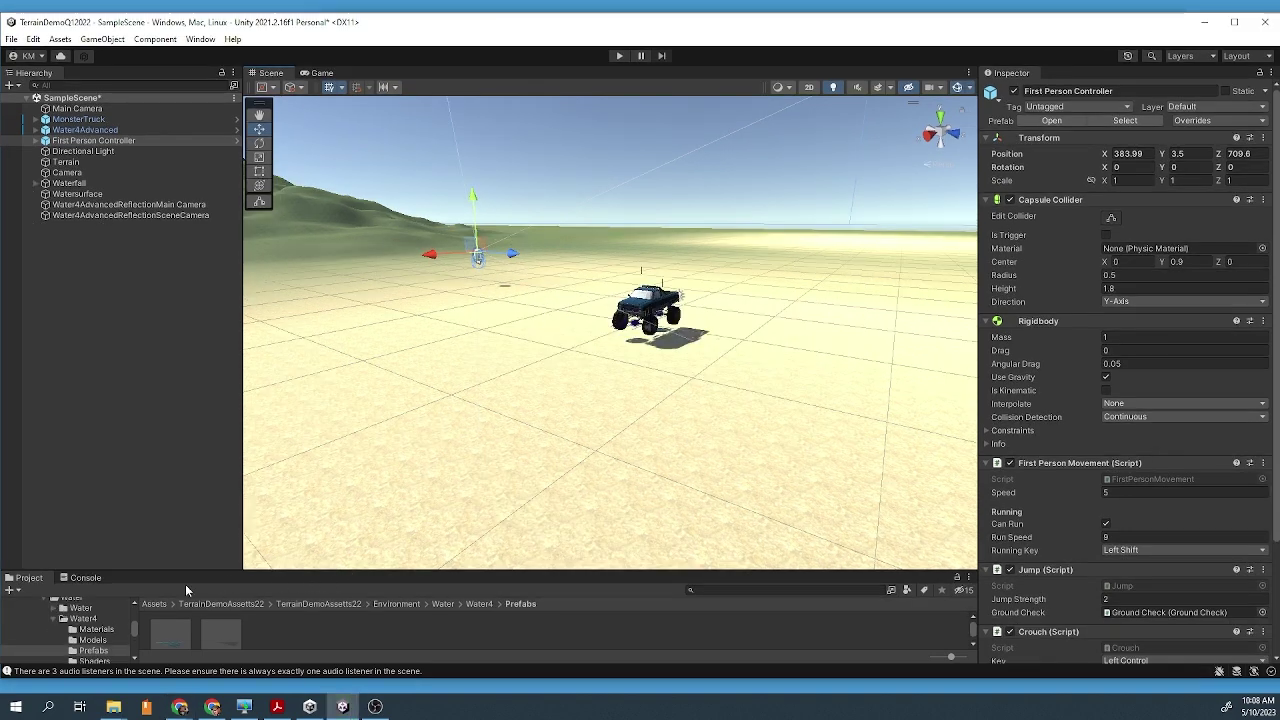
pyautogui.moveTo(256, 572); pyautogui.dragTo(256, 470)
pyautogui.scroll(3, 116, 582)
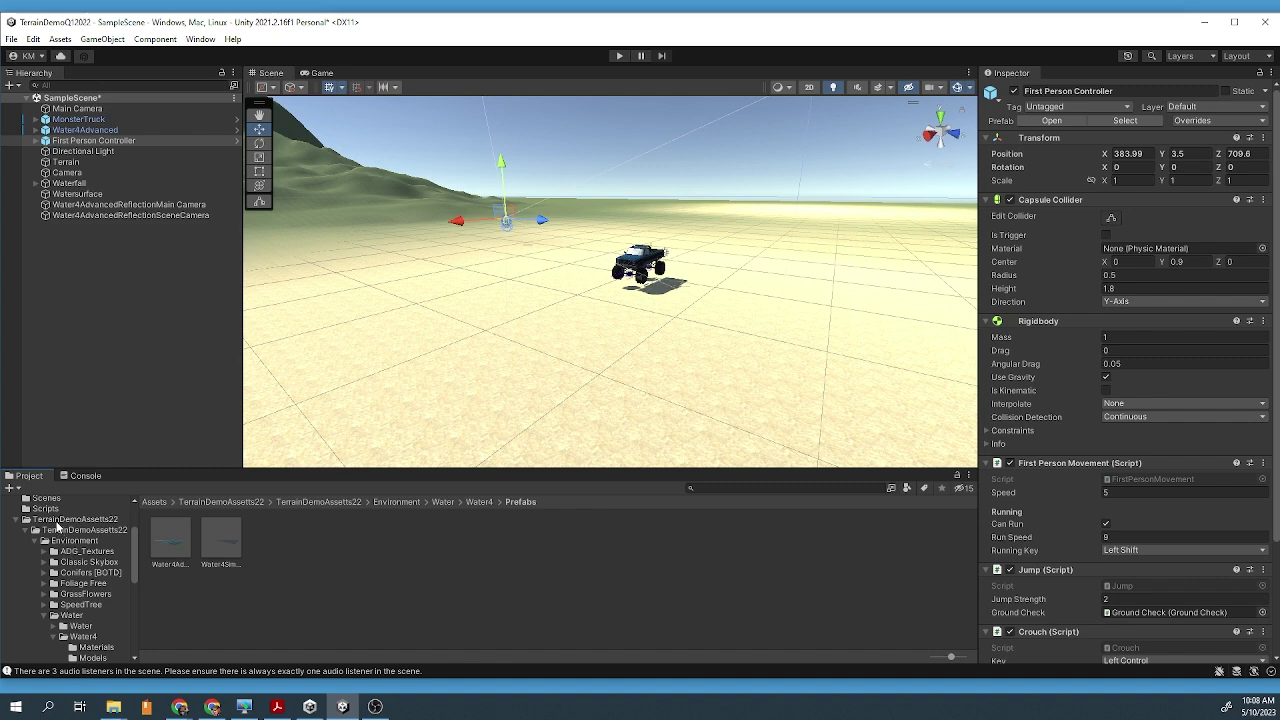
pyautogui.scroll(3, 55, 530)
pyautogui.click(48, 554)
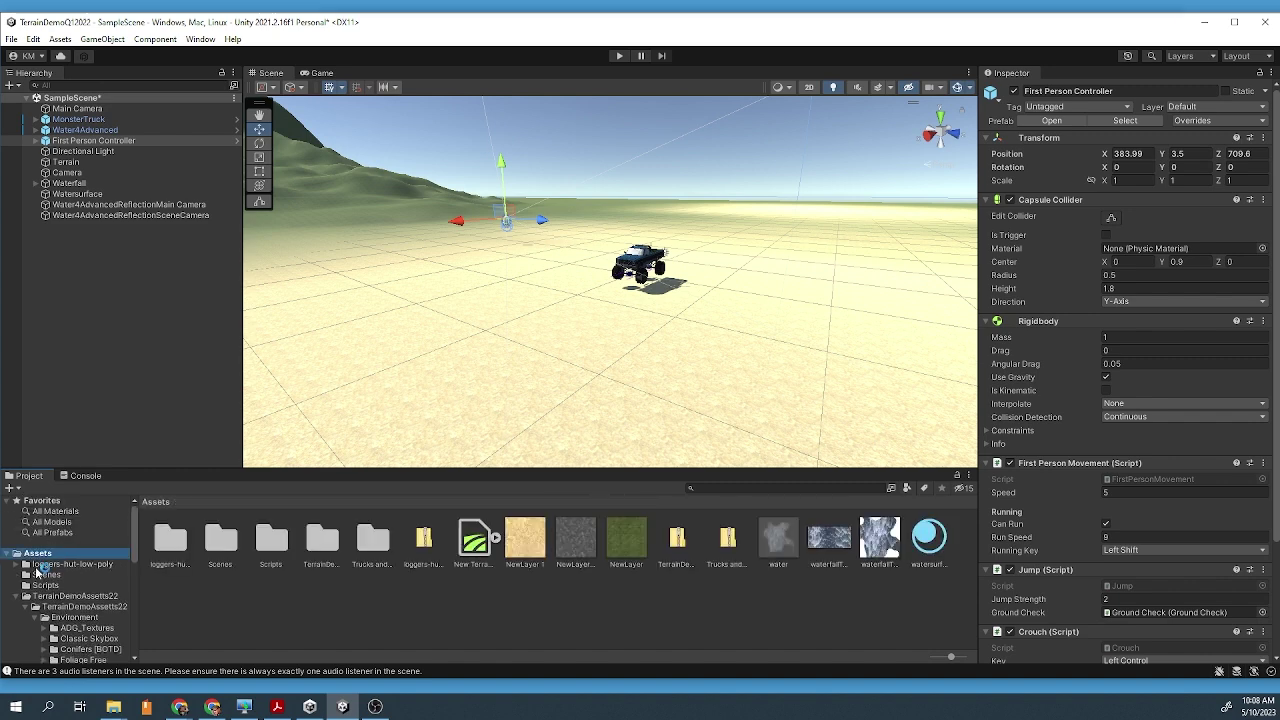
pyautogui.click(40, 566)
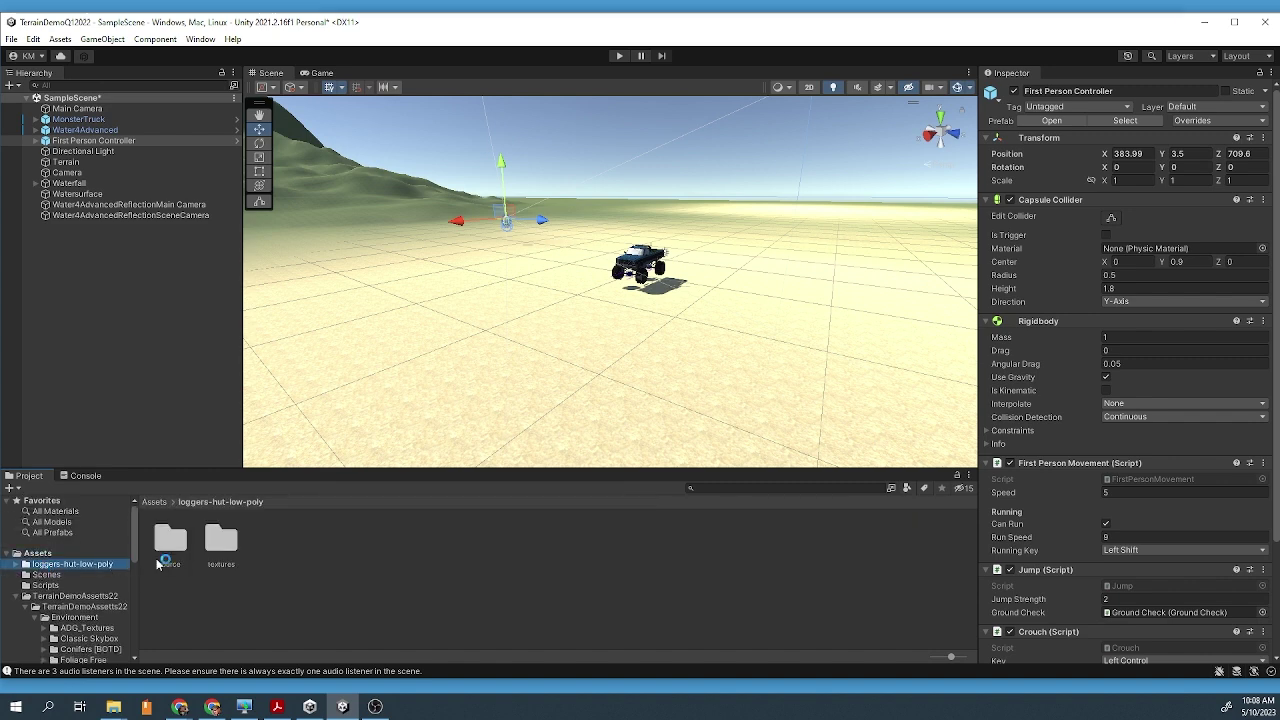
pyautogui.doubleClick(170, 543)
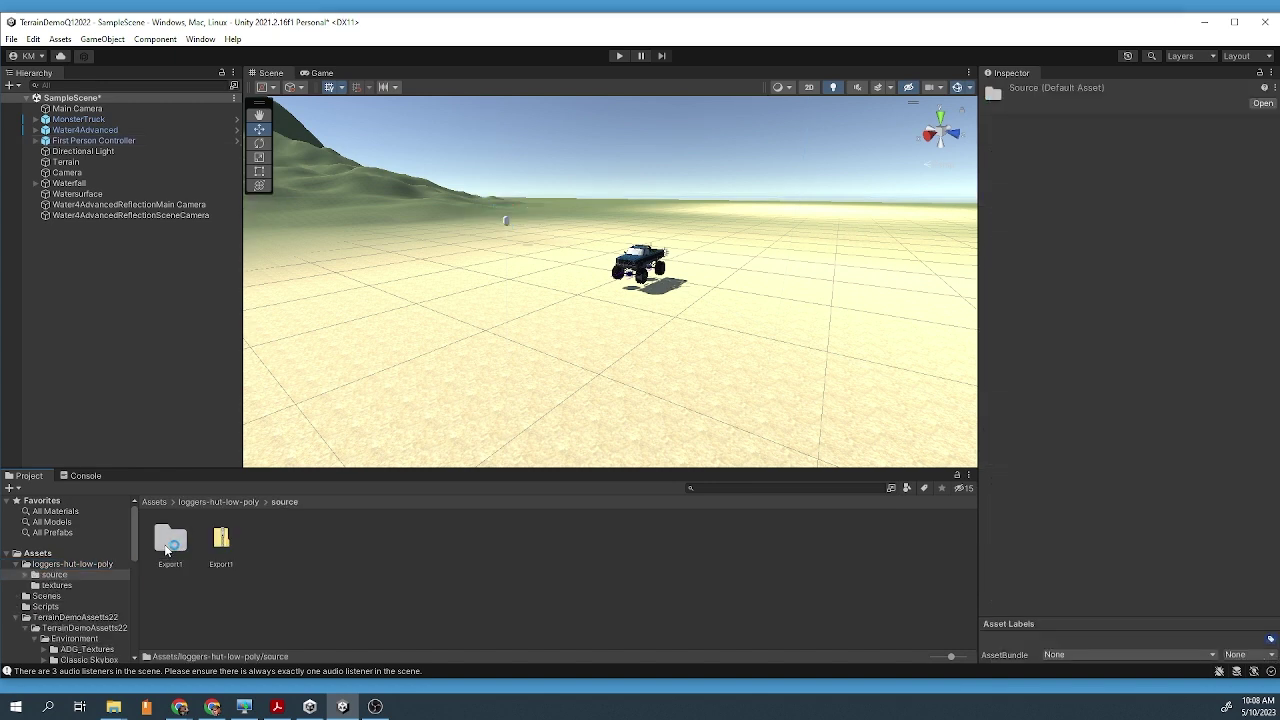
pyautogui.doubleClick(167, 545)
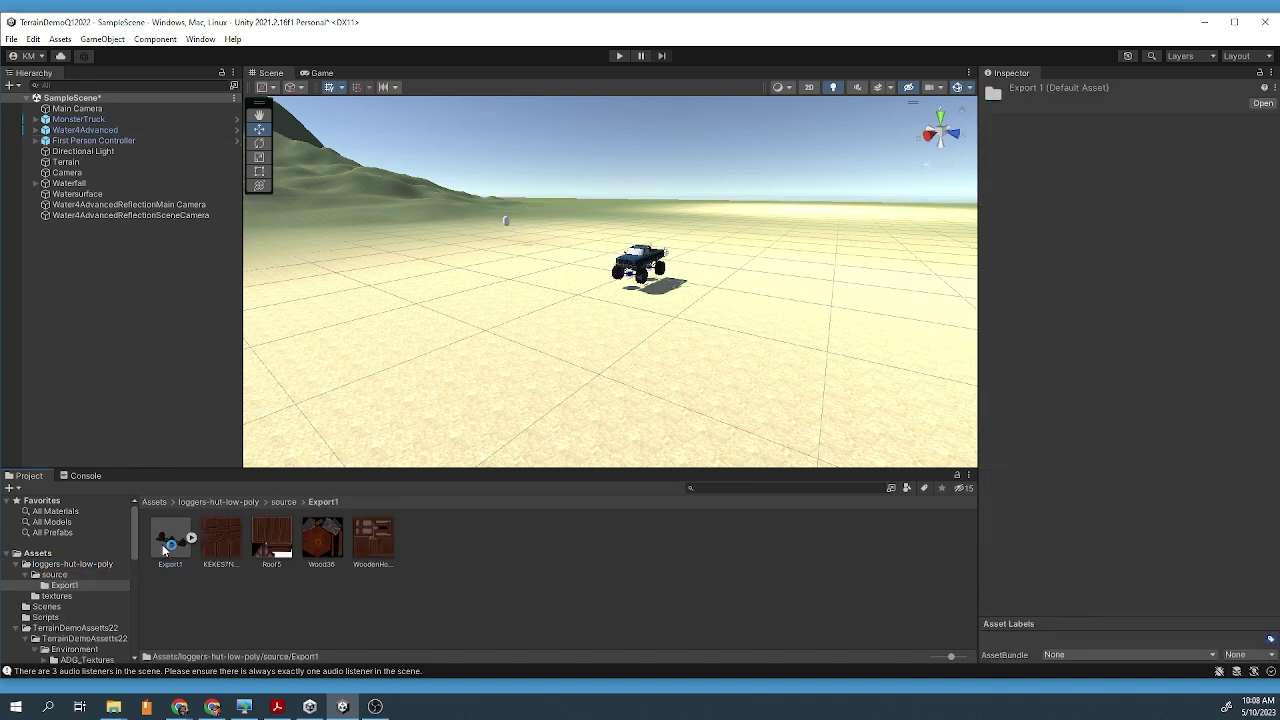
# Place the Export1 hut model on the terrain near the monster truck and scale it uniformly to about 1.19
pyautogui.moveTo(164, 549); pyautogui.dragTo(478, 300)
pyautogui.moveTo(434, 380); pyautogui.dragTo(474, 358, button='middle')
pyautogui.scroll(1, 474, 351)
pyautogui.scroll(3, 474, 352)
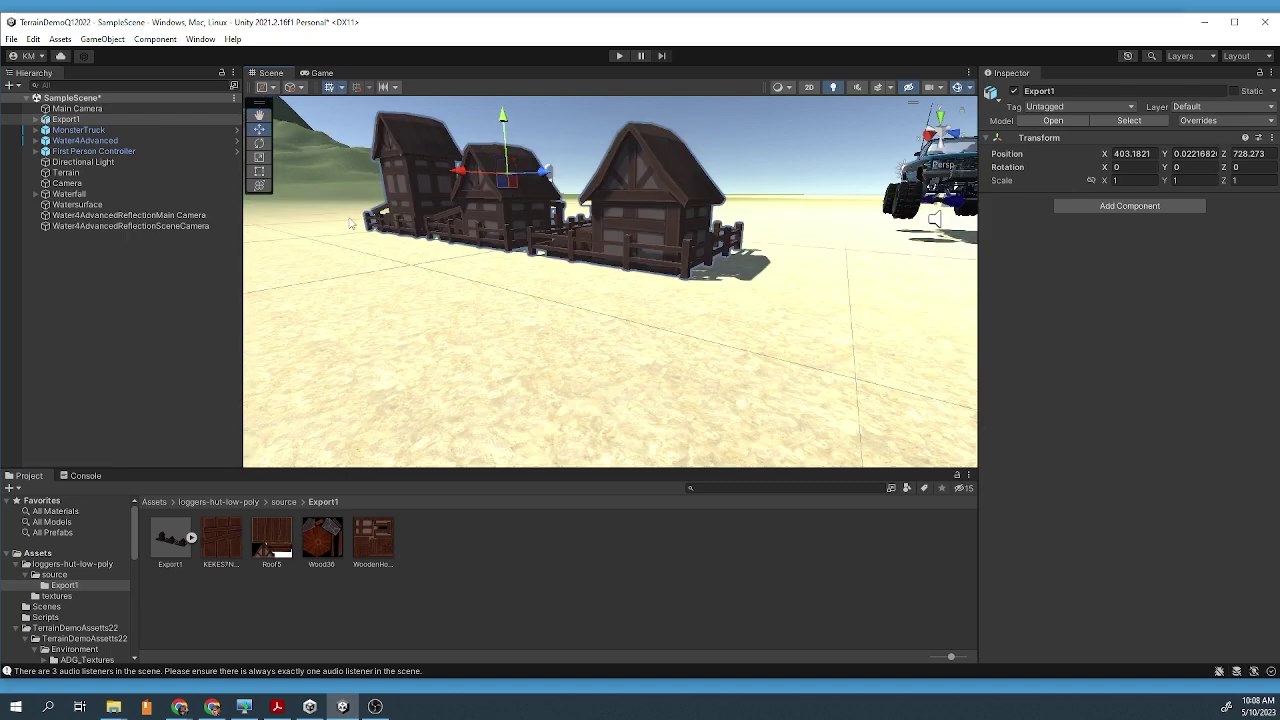
pyautogui.click(259, 157)
pyautogui.moveTo(508, 180); pyautogui.dragTo(527, 180)
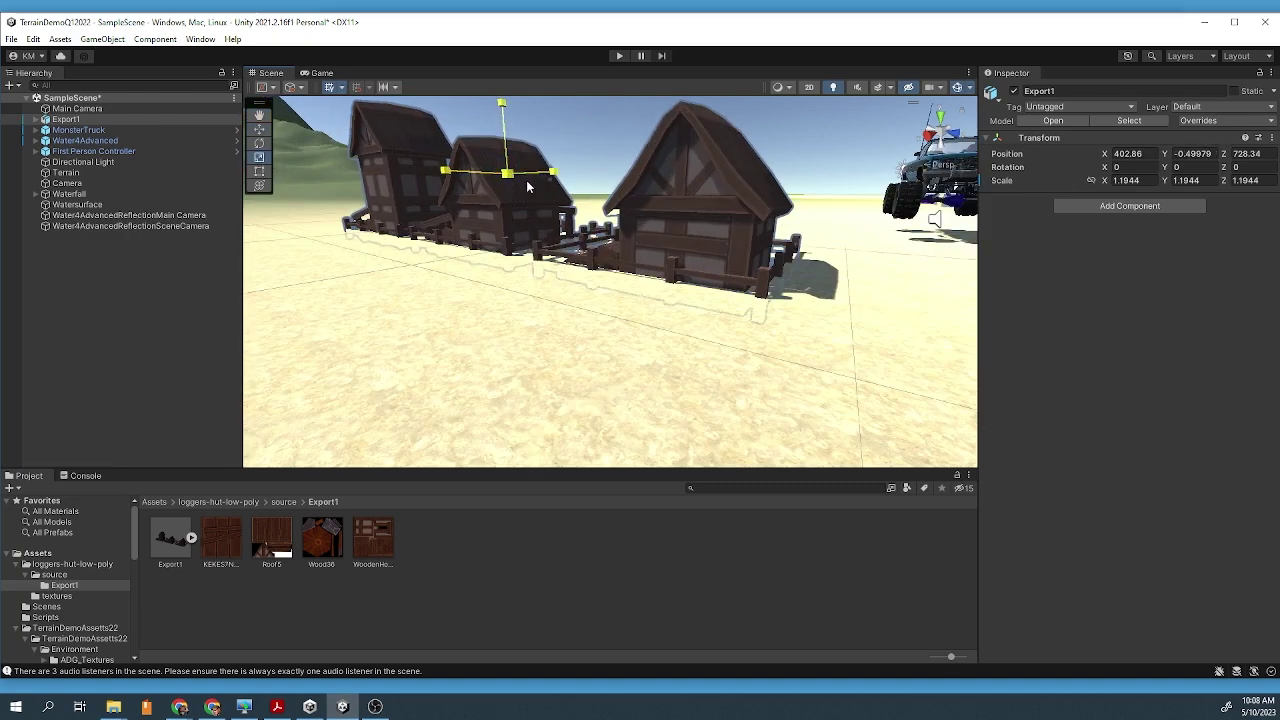
# Duplicate the hut group and position the copy beside the original at about X 414.4, Y 0.36, Z 728.3
pyautogui.click(259, 129)
pyautogui.scroll(-5, 460, 207)
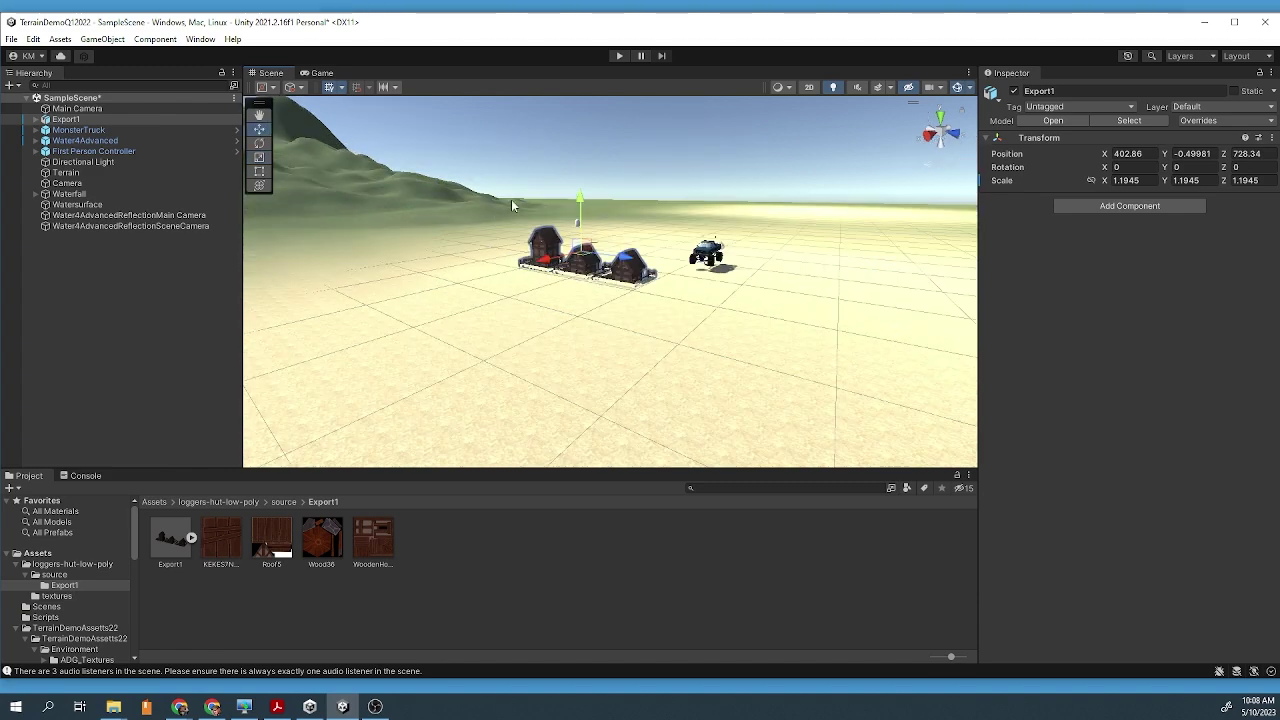
pyautogui.moveTo(583, 204); pyautogui.dragTo(515, 243)
pyautogui.hotkey('ctrl', 'd')
pyautogui.moveTo(515, 243); pyautogui.dragTo(690, 320, button='middle')
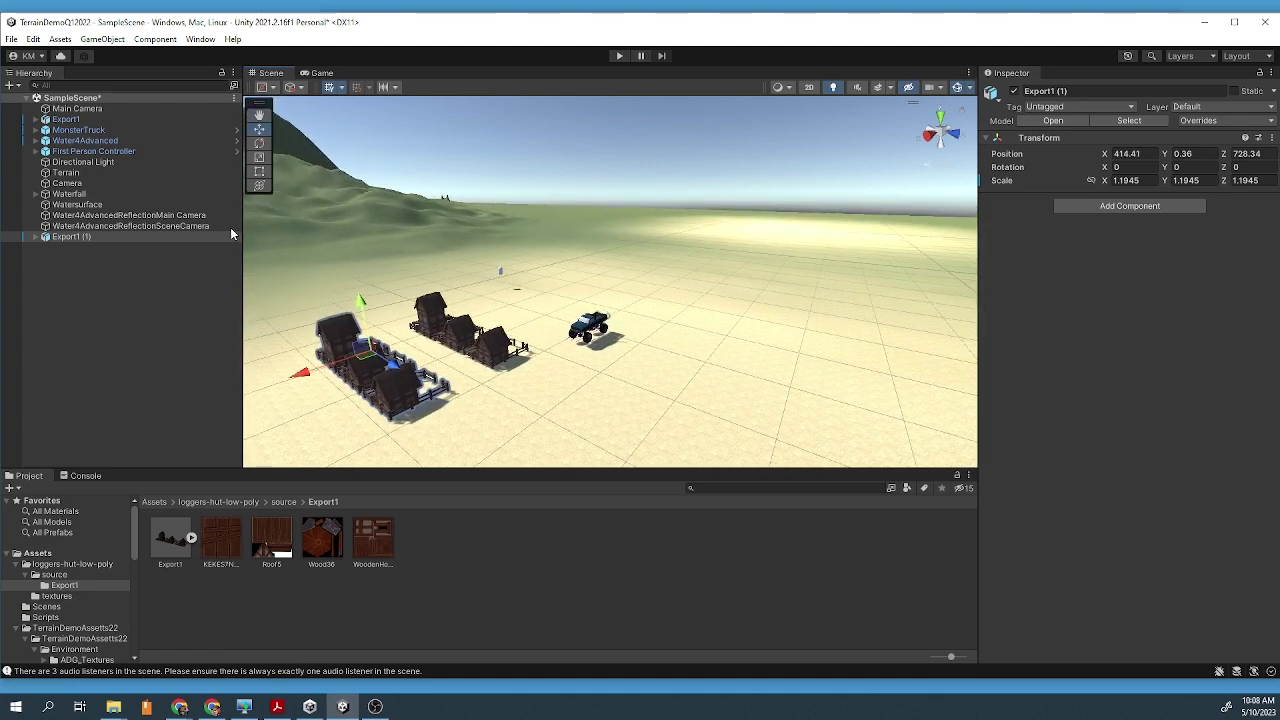
# Rotate the copied hut group about 88° around Y and move it past the truck to about X 357.4, Z 728.1
pyautogui.click(259, 144)
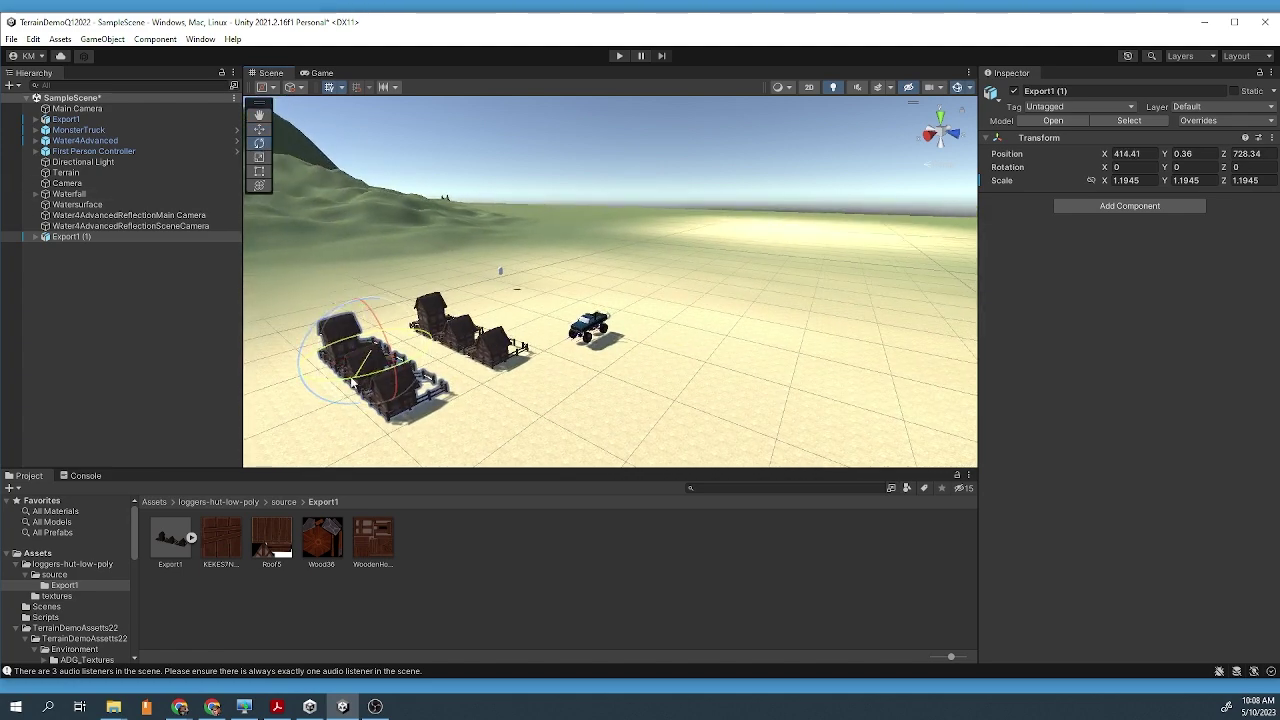
pyautogui.moveTo(352, 381); pyautogui.dragTo(143, 334)
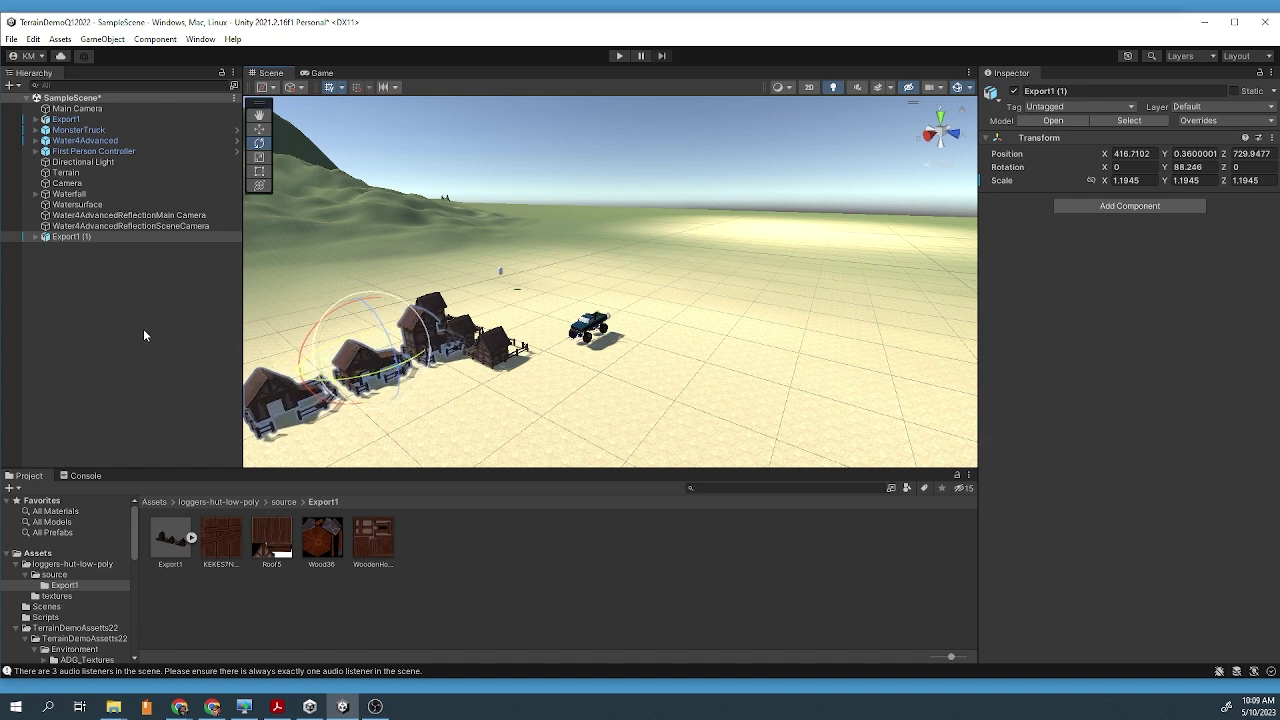
pyautogui.click(259, 129)
pyautogui.moveTo(360, 305); pyautogui.dragTo(610, 280)
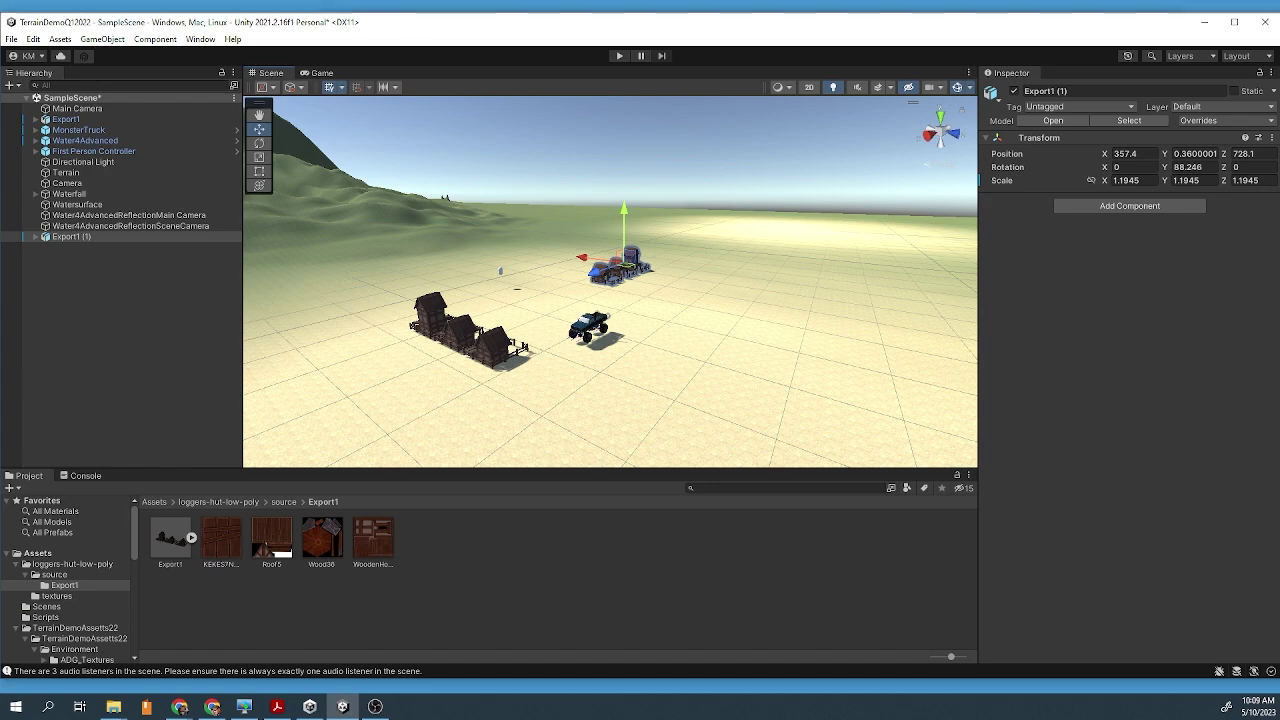
# Switch to Chrome, widen the browser window and sign in to the Unity Asset Store with the Google account
pyautogui.click(179, 706)
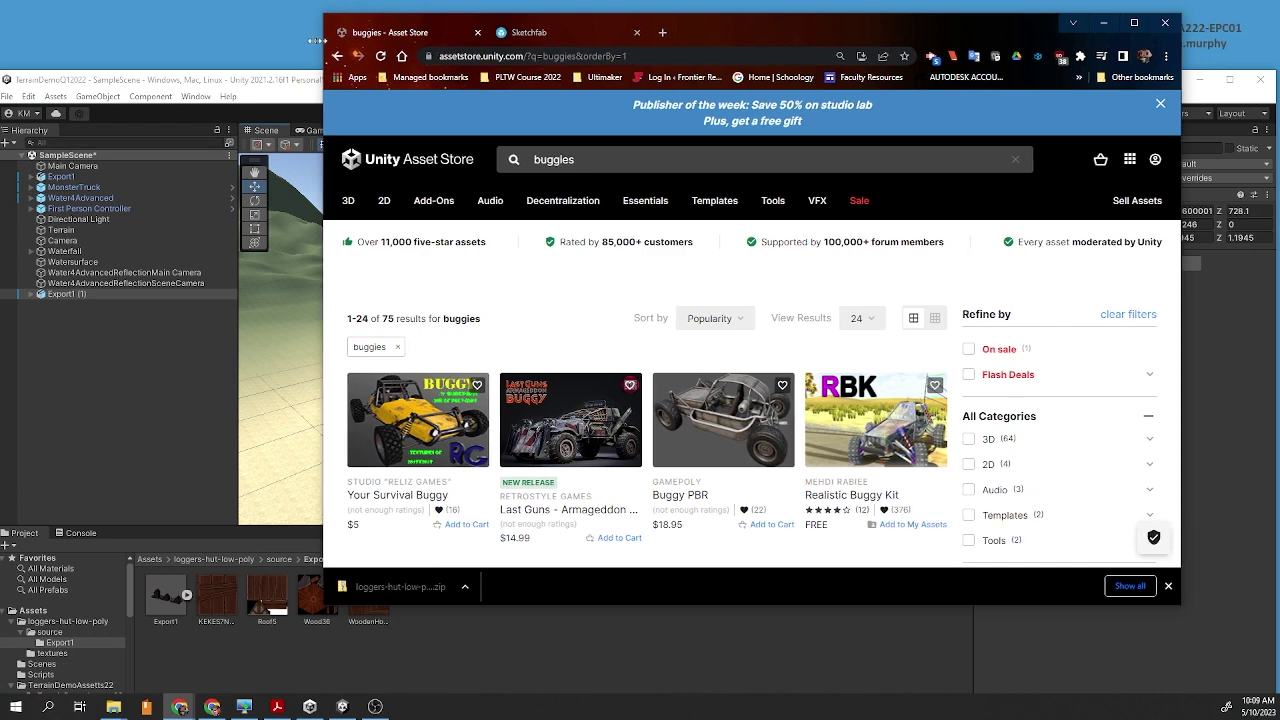
pyautogui.moveTo(316, 40); pyautogui.dragTo(114, 38)
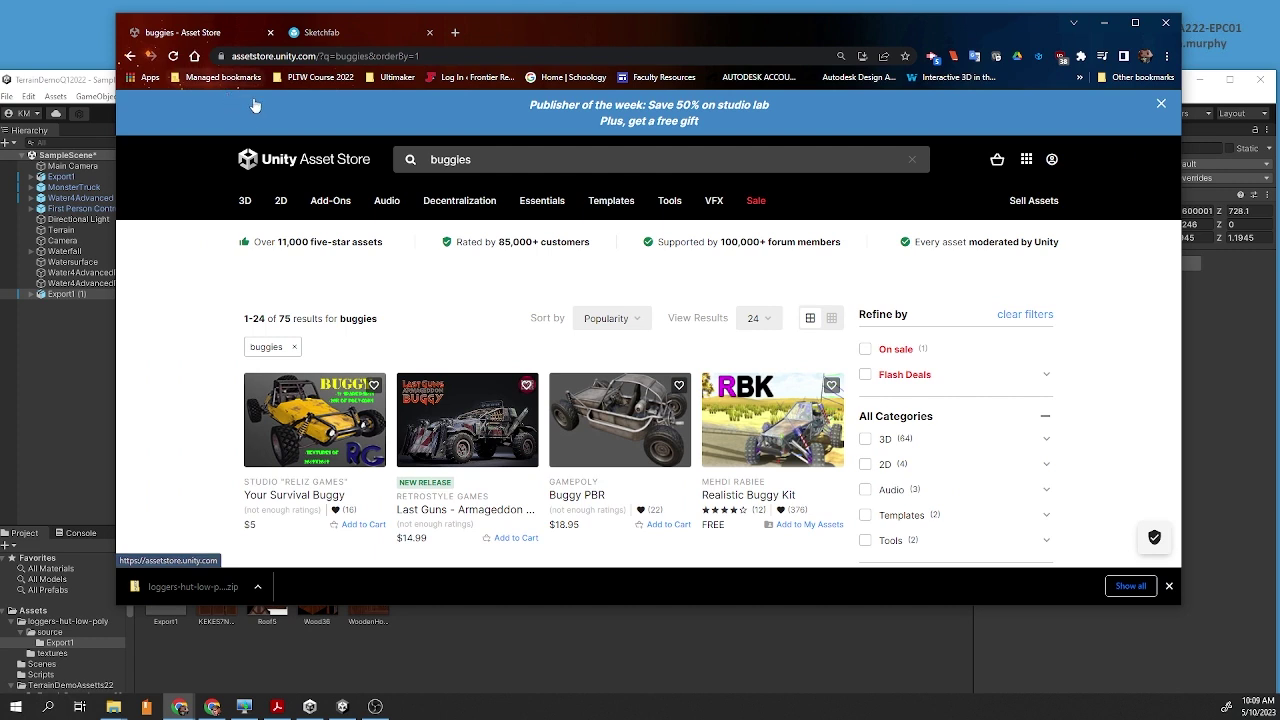
pyautogui.click(1051, 162)
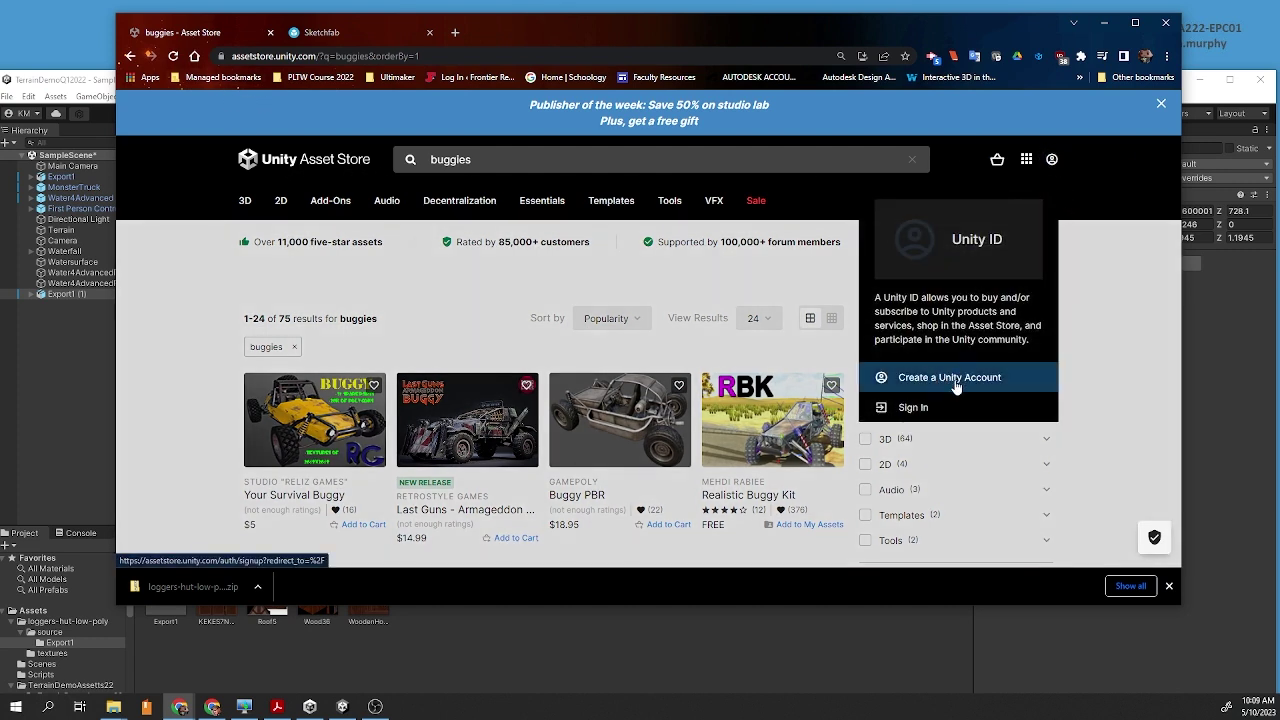
pyautogui.click(938, 408)
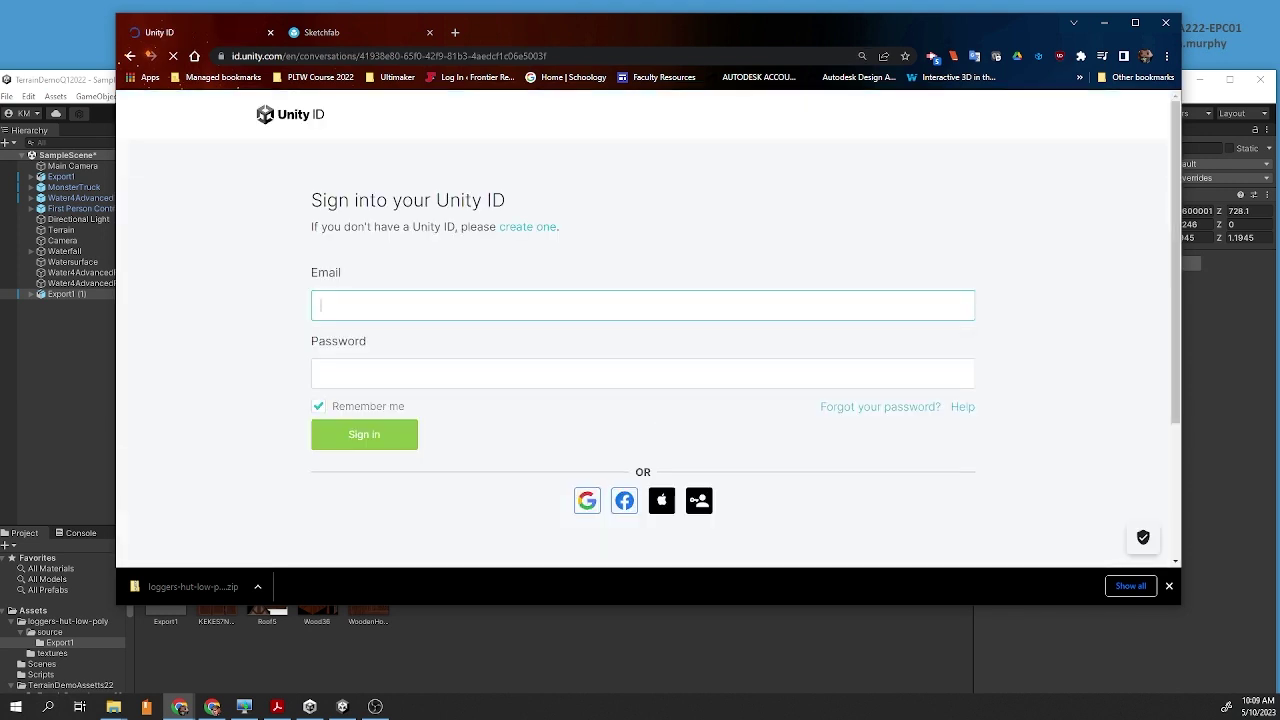
pyautogui.click(587, 501)
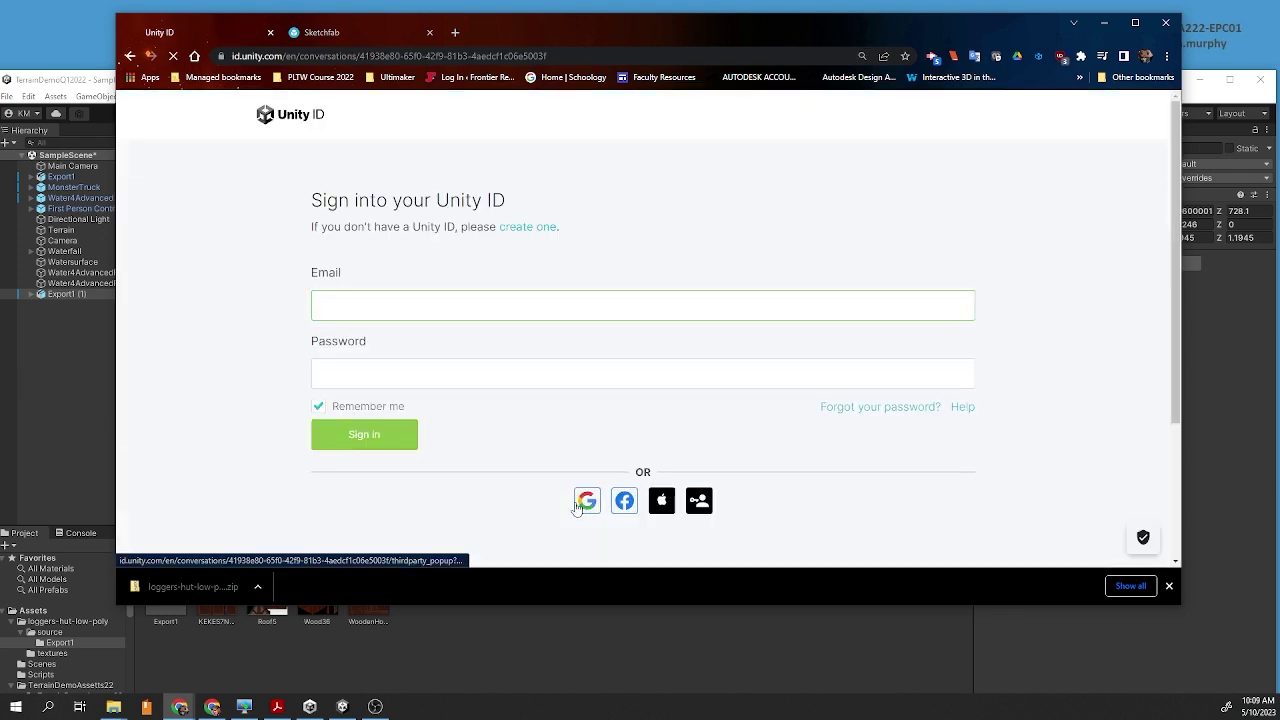
pyautogui.click(545, 305)
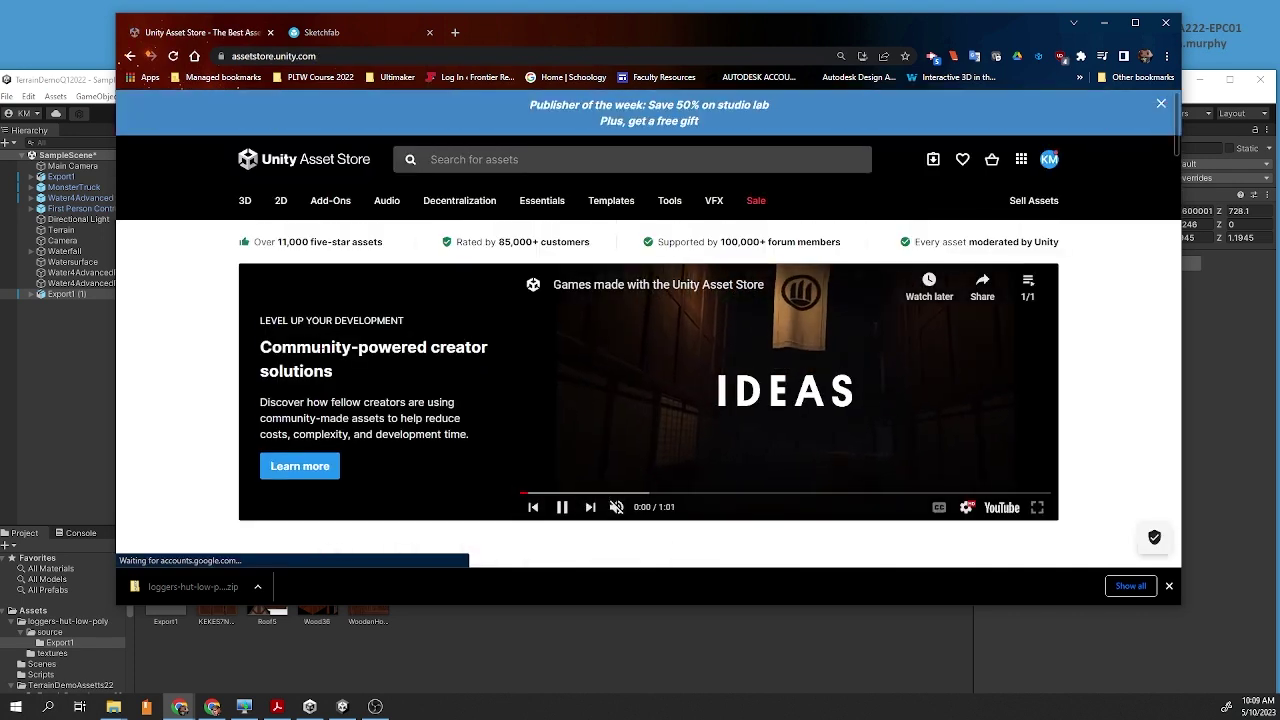
# Search the Asset Store for buggies and limit the results to free assets
pyautogui.scroll(-3, 335, 357)
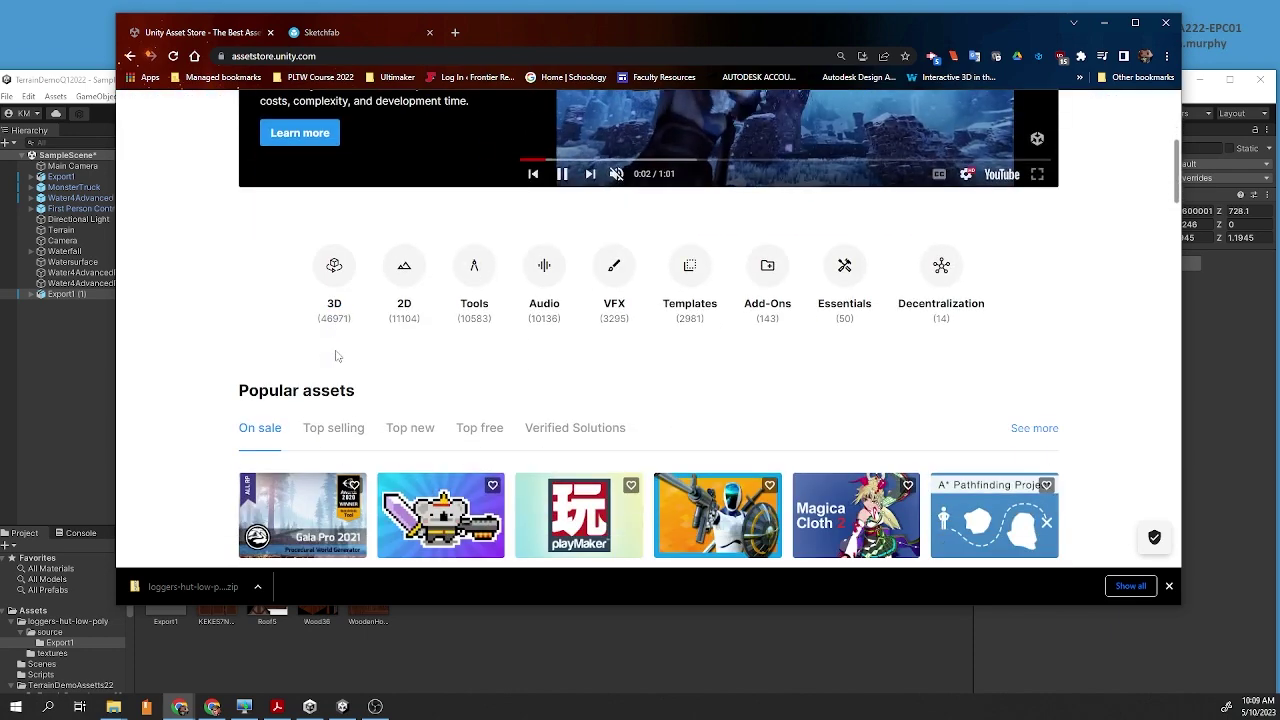
pyautogui.scroll(-3, 335, 357)
pyautogui.scroll(6, 335, 357)
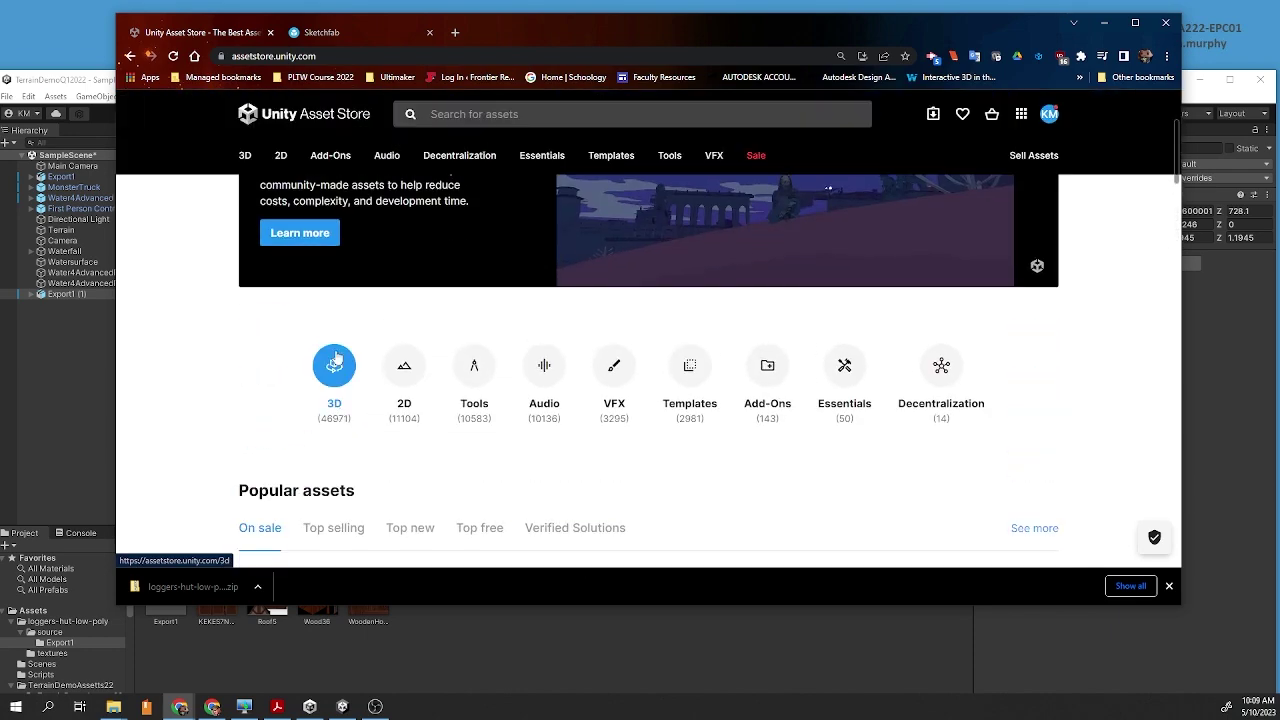
pyautogui.click(466, 160)
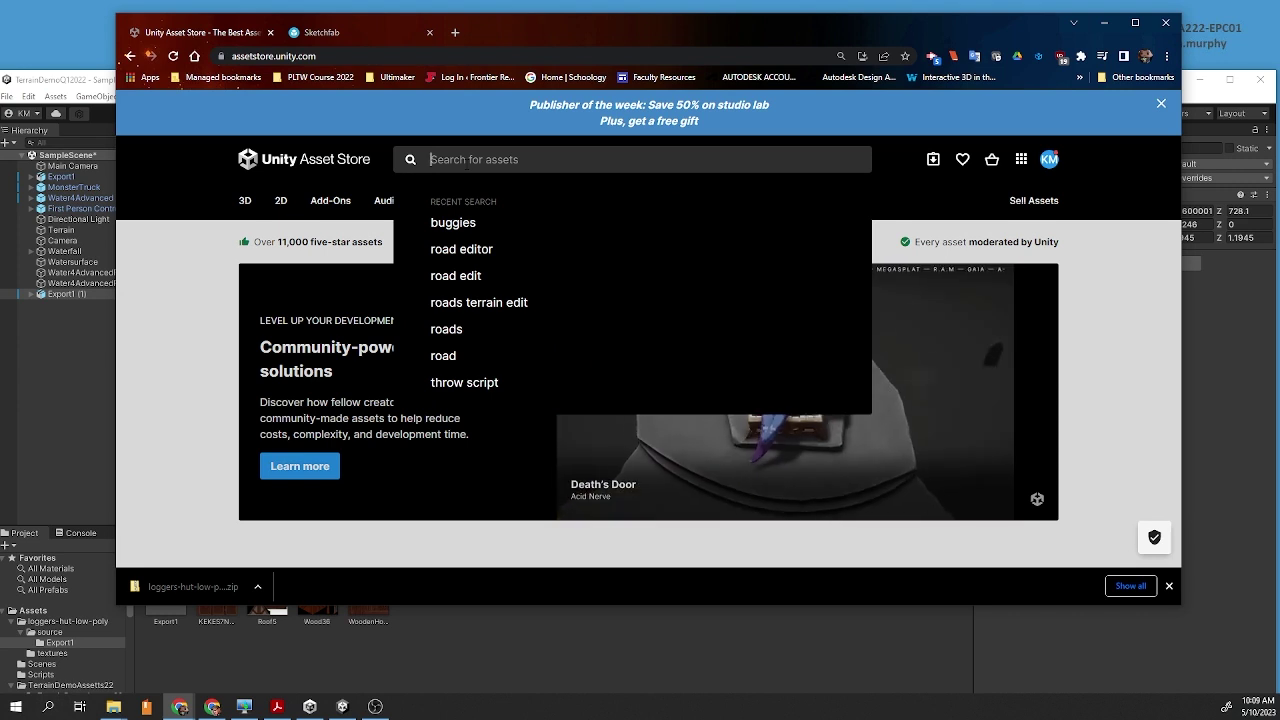
pyautogui.click(476, 222)
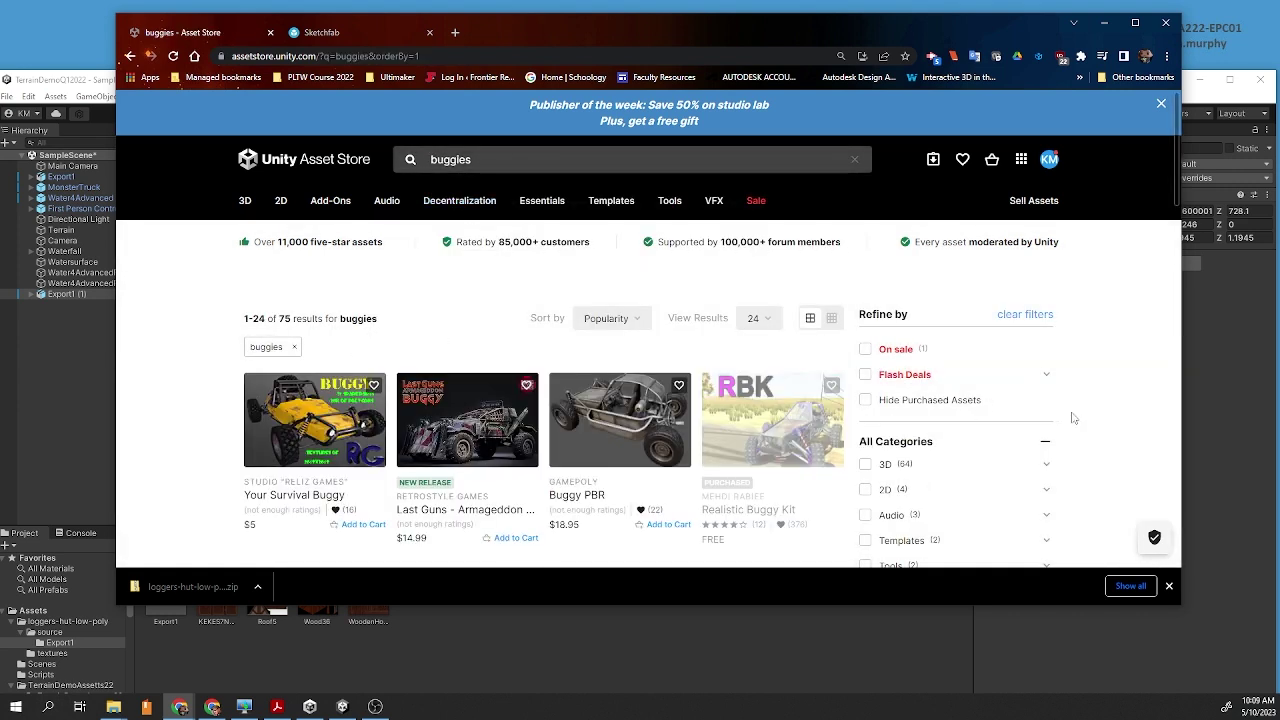
pyautogui.scroll(-3, 1105, 412)
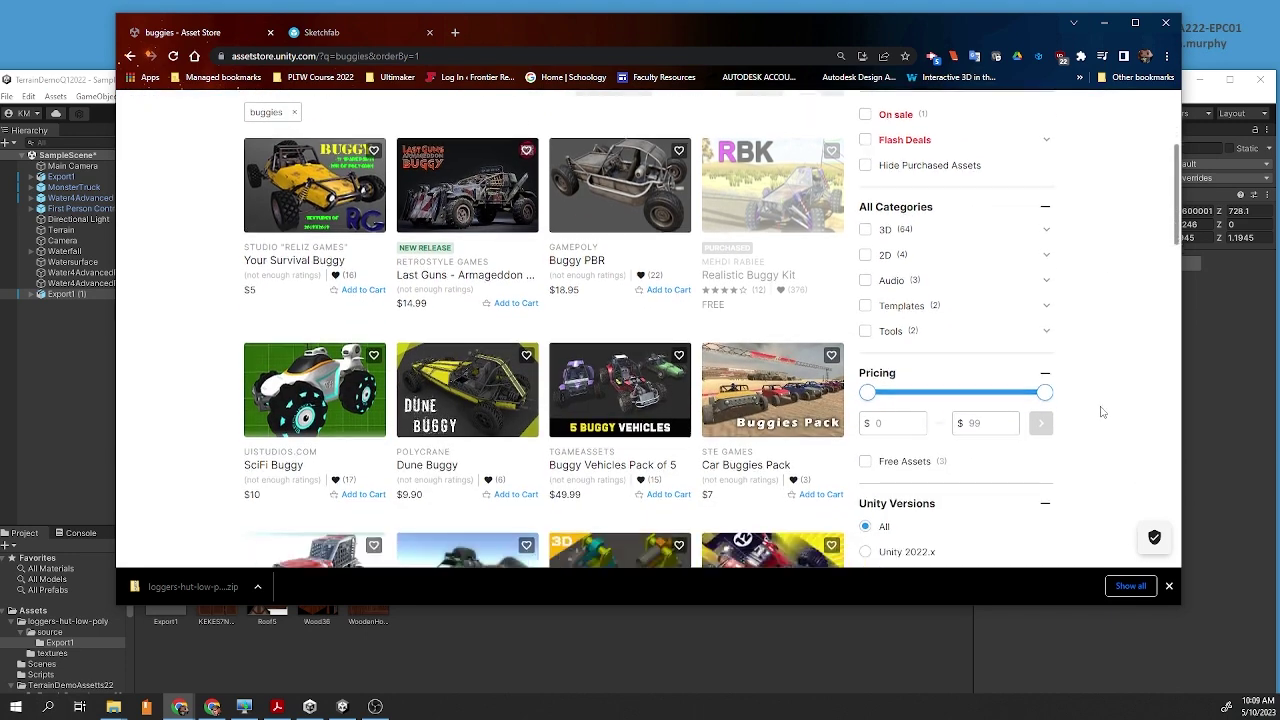
pyautogui.scroll(-1, 1100, 412)
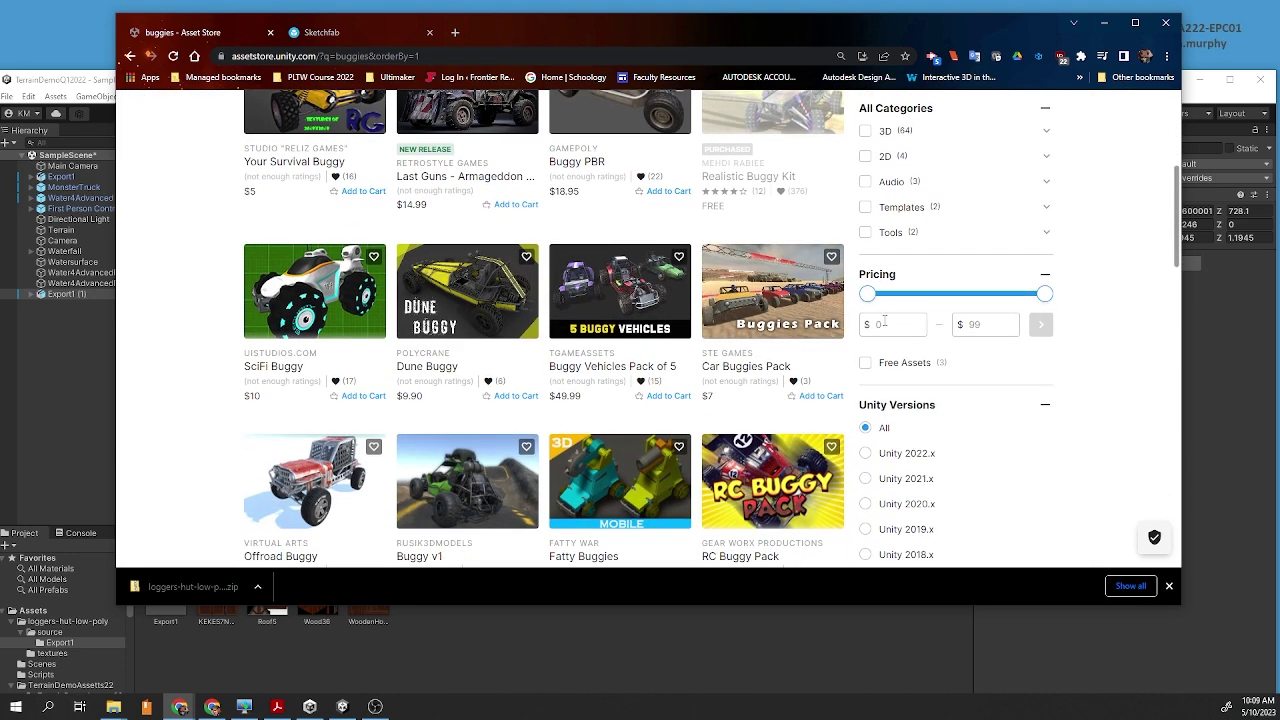
pyautogui.click(866, 363)
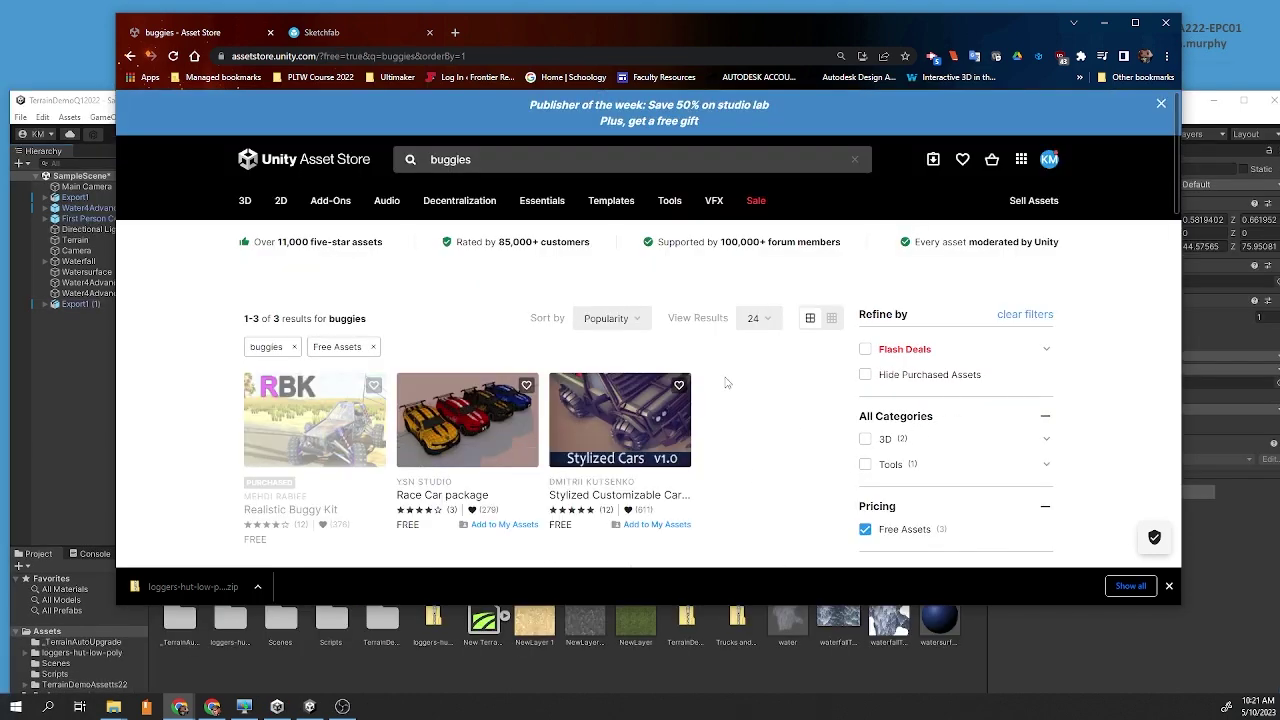
# Open the Realistic Buggy Kit's store page and read its feature list
pyautogui.scroll(-1, 335, 345)
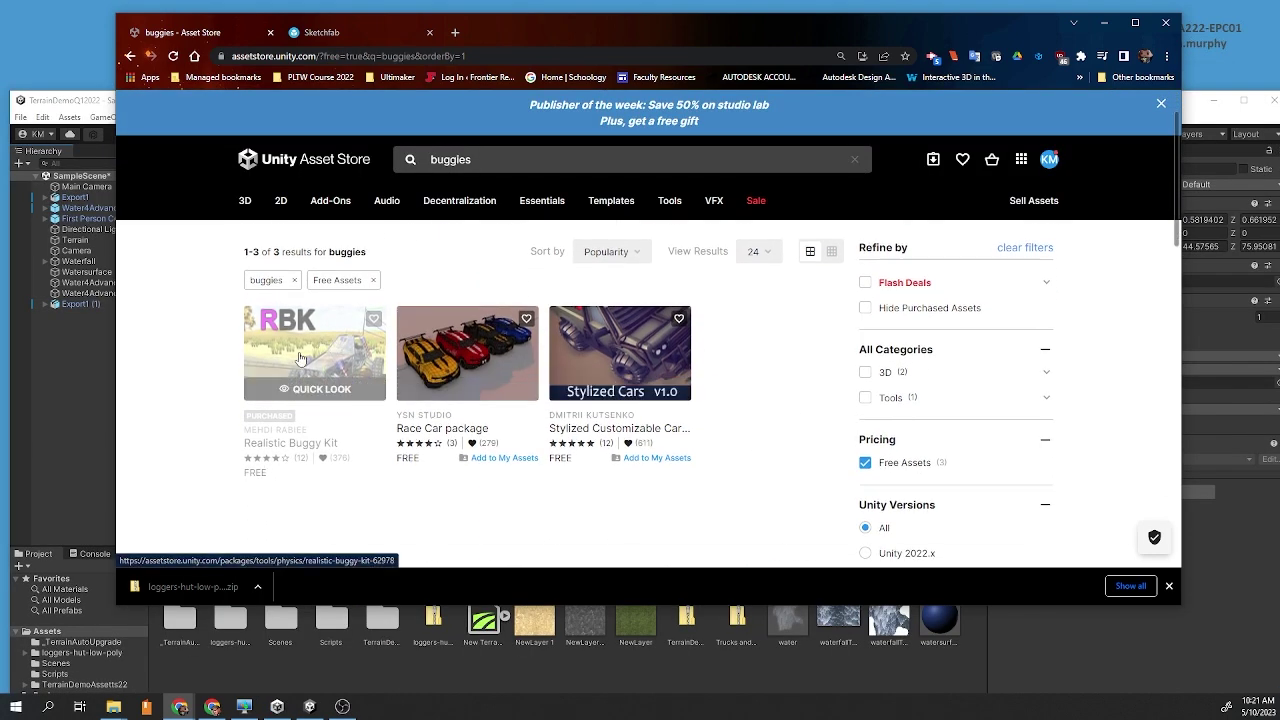
pyautogui.click(421, 361)
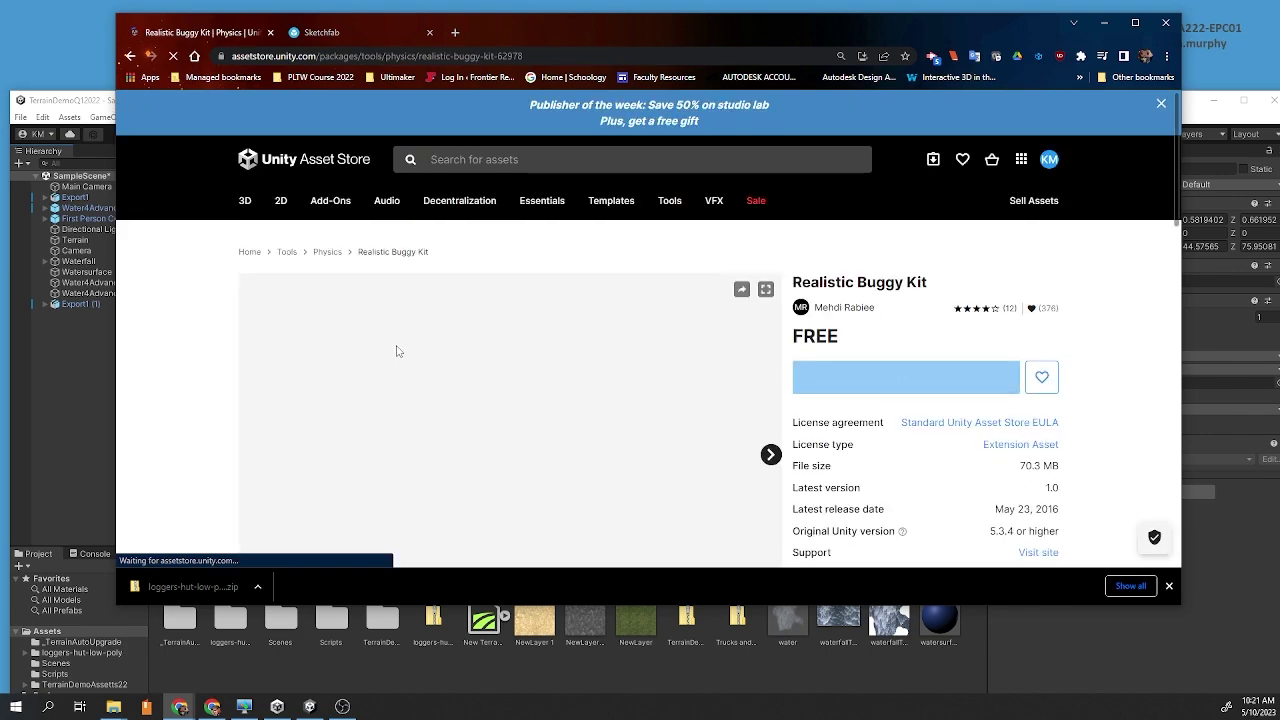
pyautogui.scroll(-8, 787, 368)
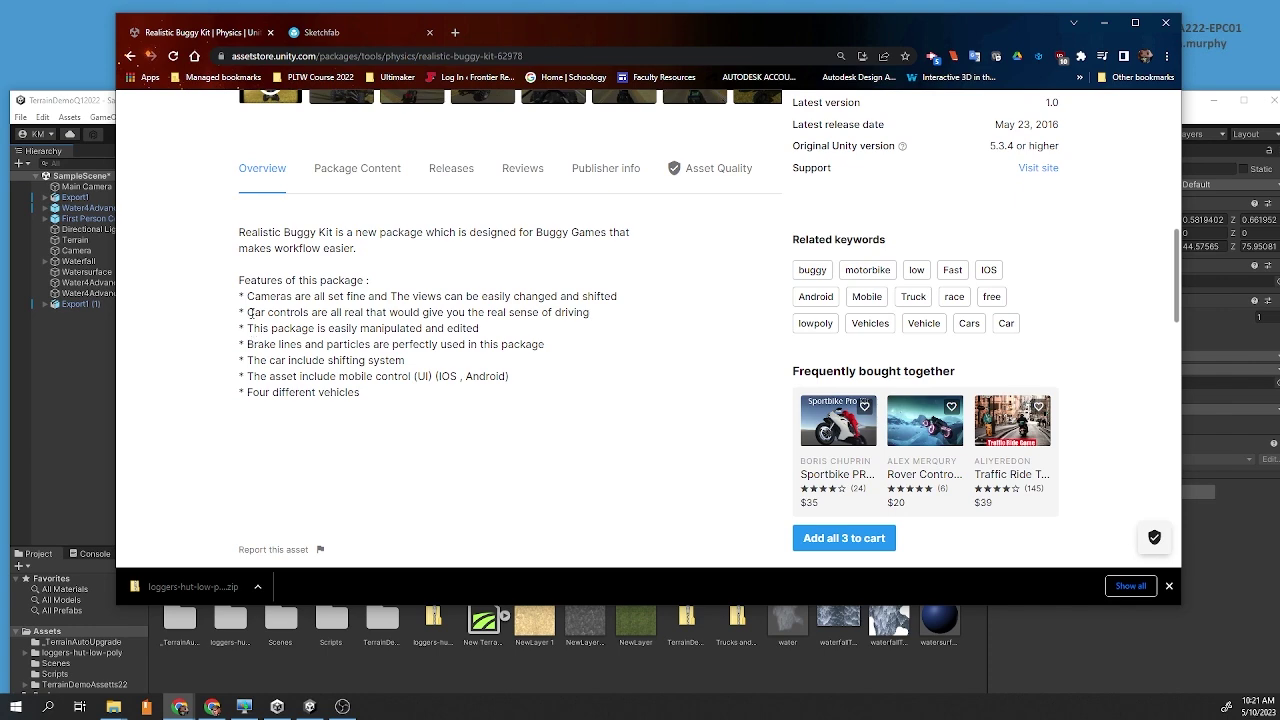
pyautogui.moveTo(250, 313); pyautogui.dragTo(339, 312)
pyautogui.scroll(8, 749, 362)
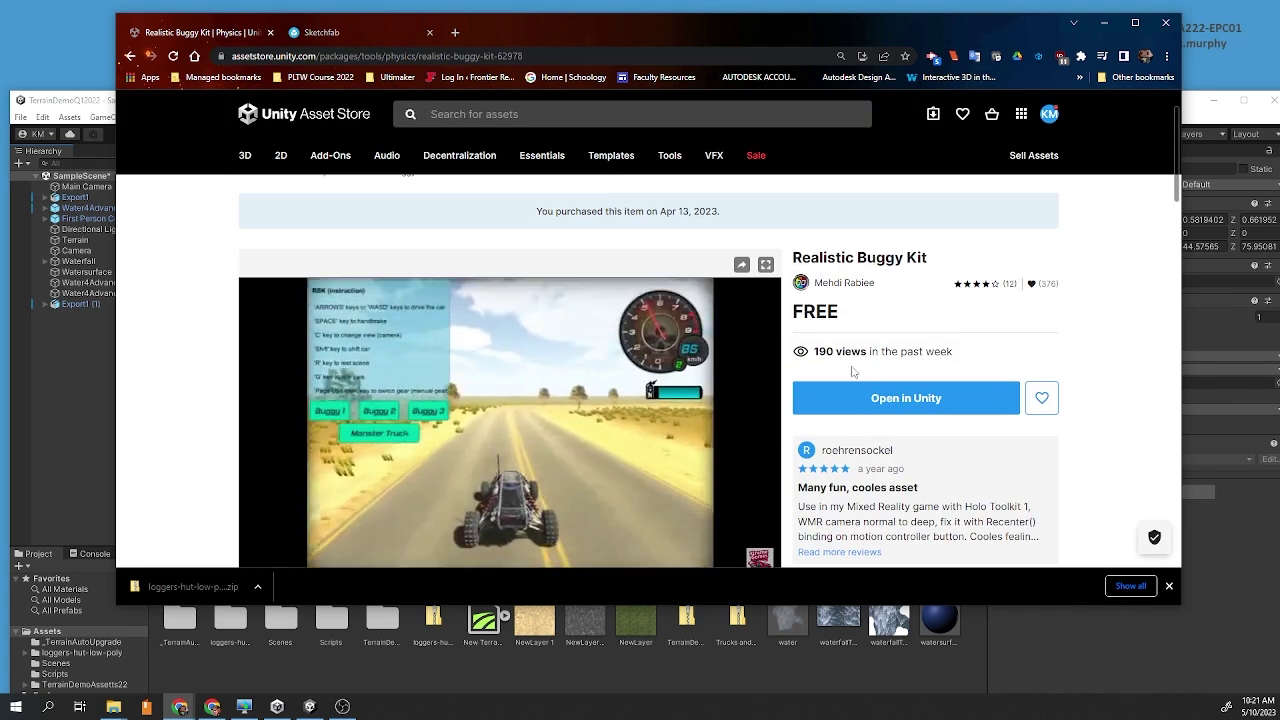
# Open the Realistic Buggy Kit in Unity's Package Manager and move that window clear of the project browser
pyautogui.click(900, 400)
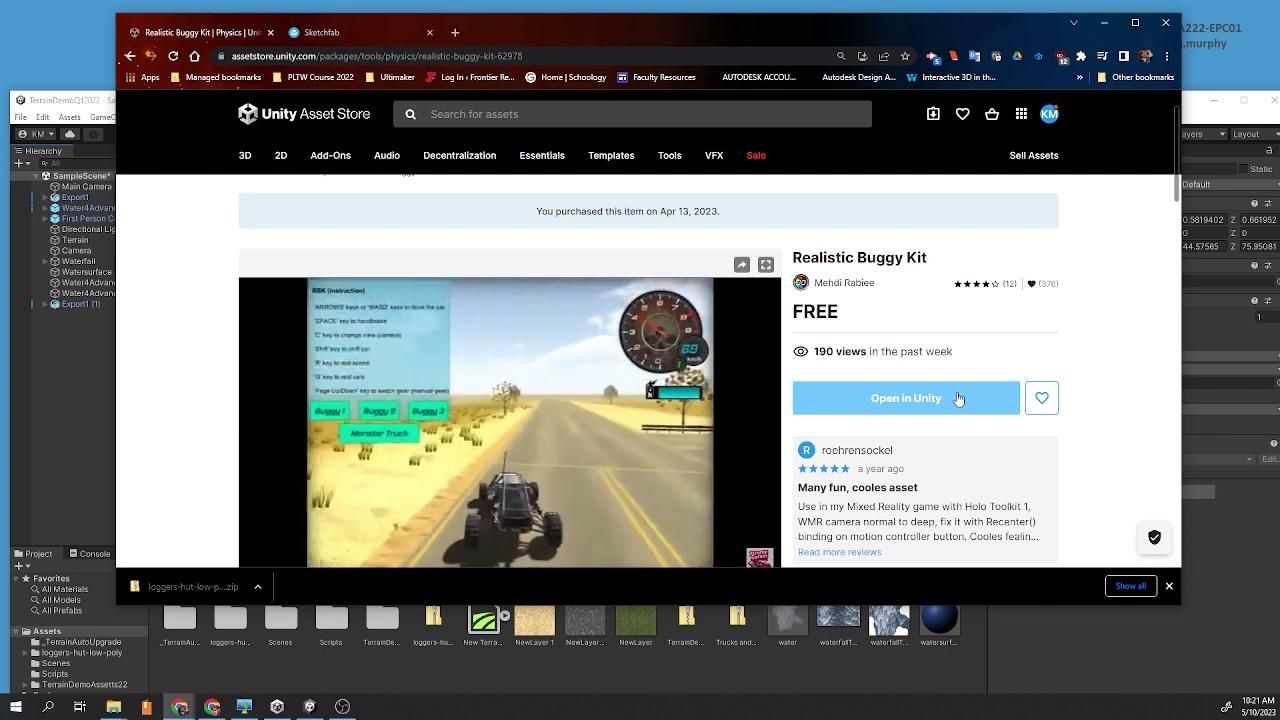
pyautogui.click(718, 170)
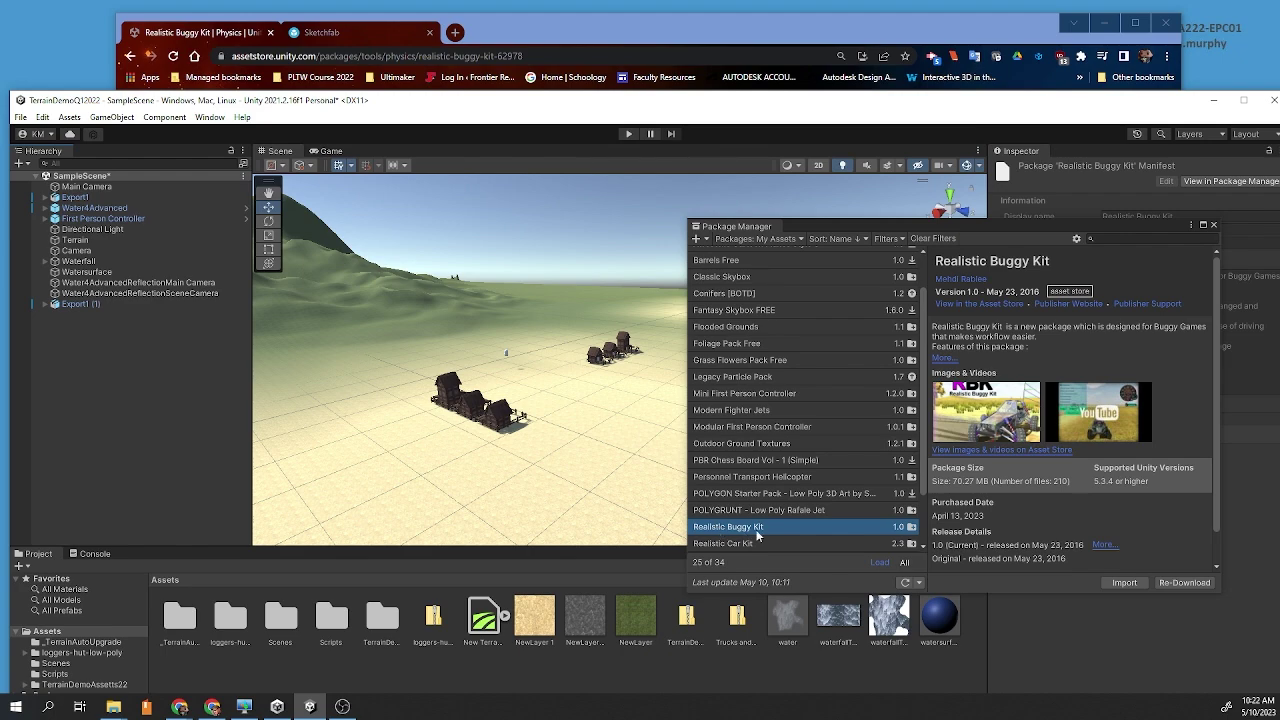
pyautogui.moveTo(1038, 224); pyautogui.dragTo(965, 109)
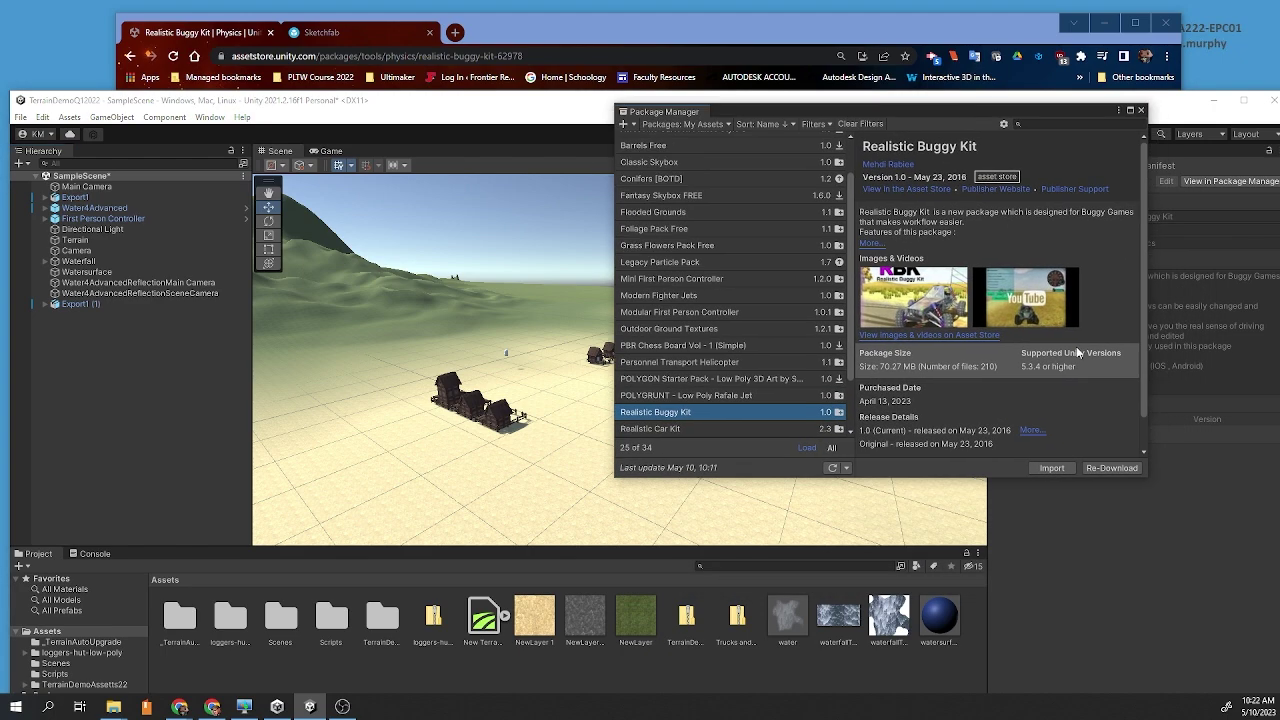
# Import the Realistic Buggy Kit package into the project with all its files included
pyautogui.click(1099, 468)
pyautogui.click(1051, 468)
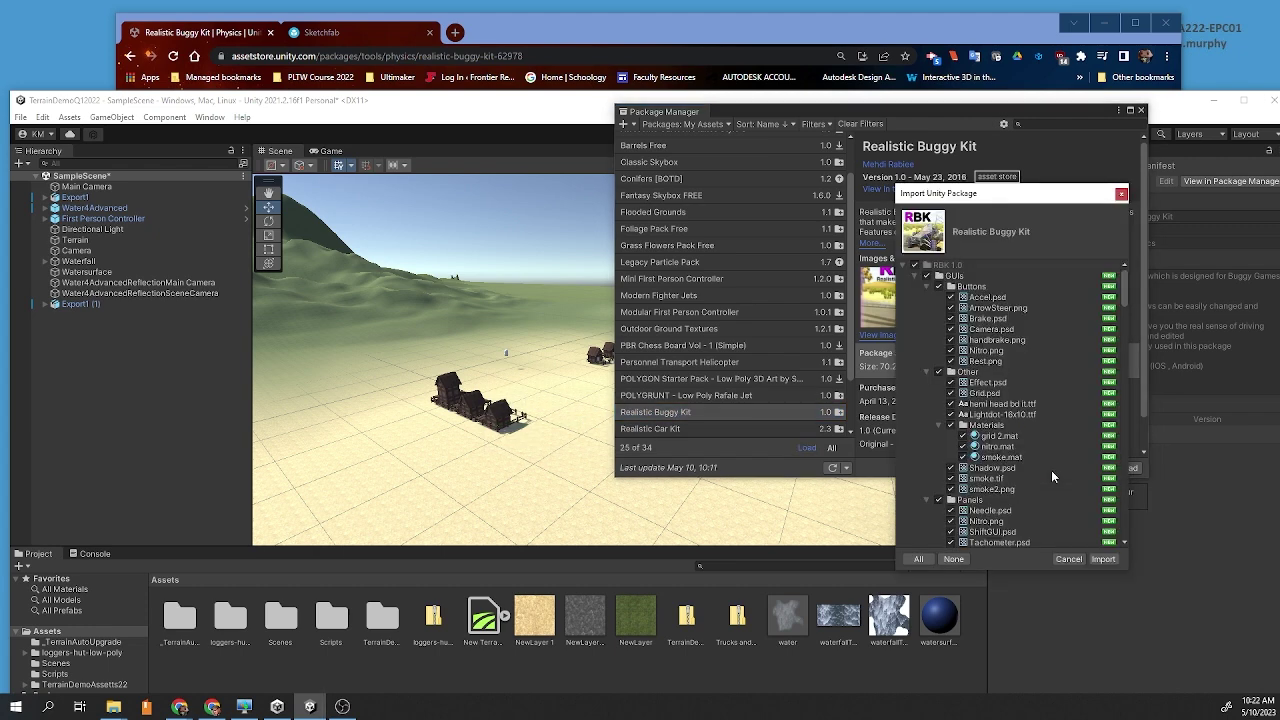
pyautogui.scroll(-10, 1051, 477)
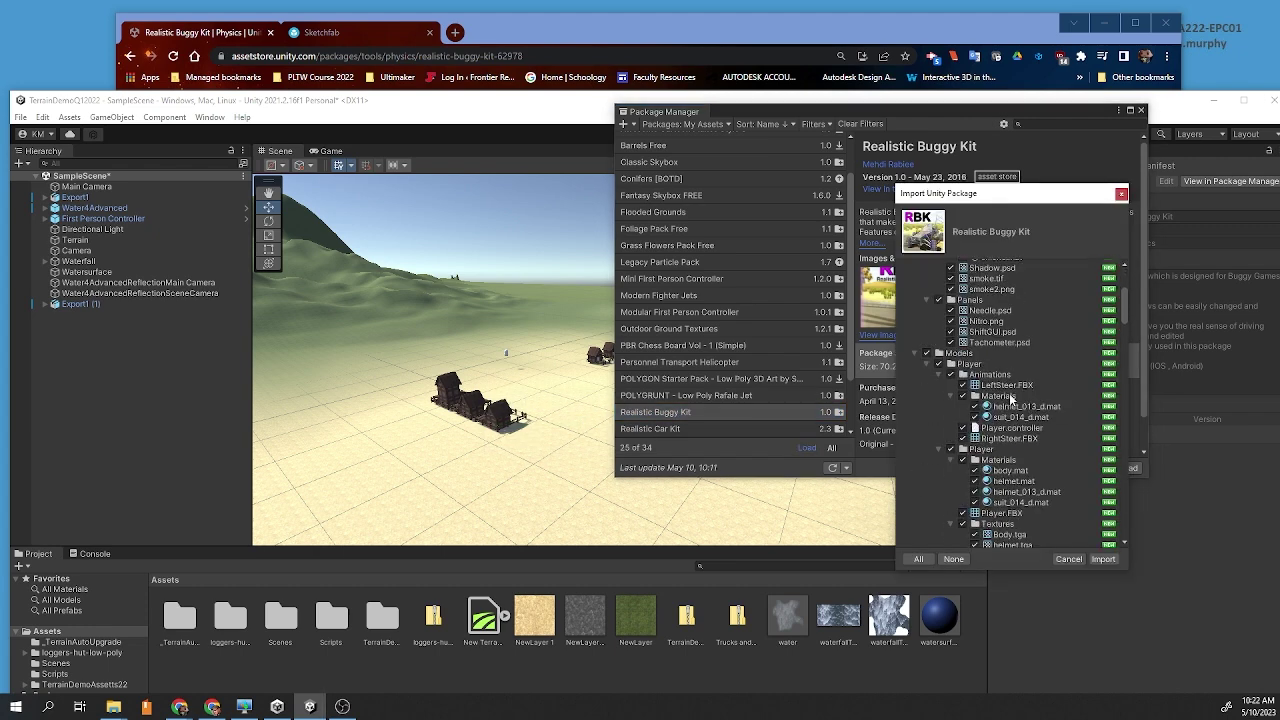
pyautogui.click(1103, 560)
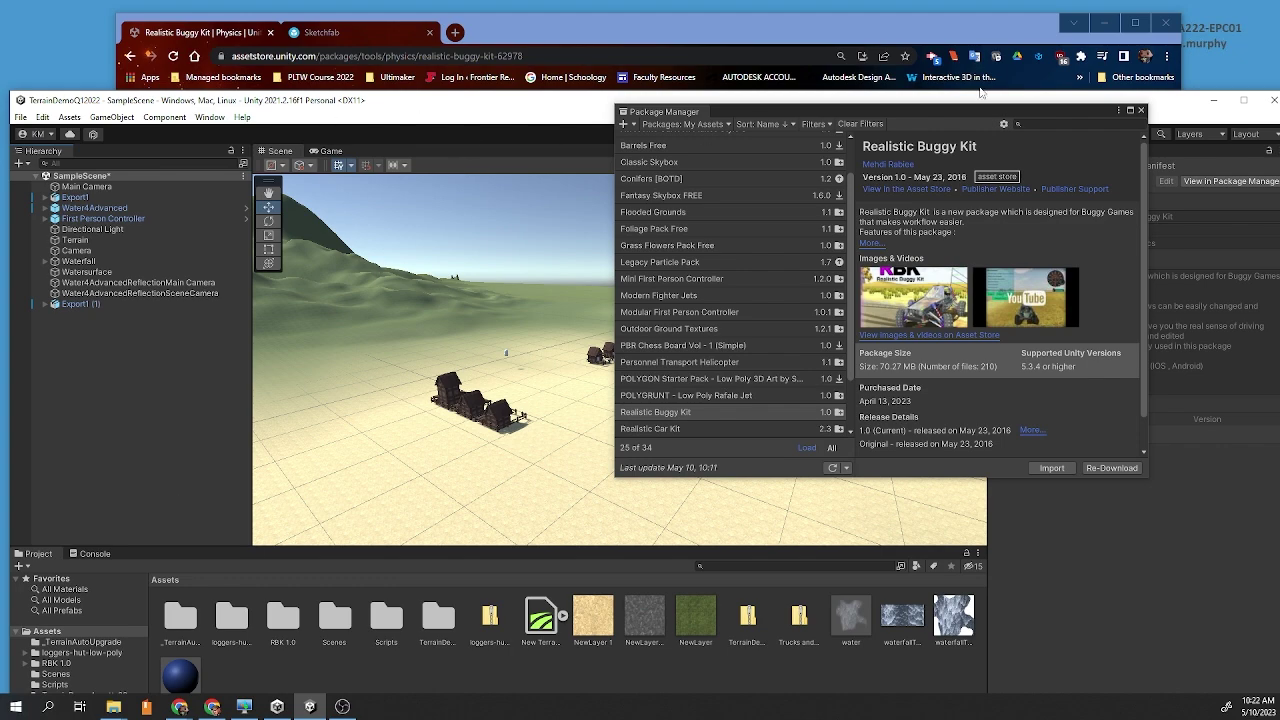
# Close the Package Manager, maximize Unity and open Assets > RBK 1.0 > Perfabs > Vahicles
pyautogui.click(1141, 110)
pyautogui.doubleClick(872, 115)
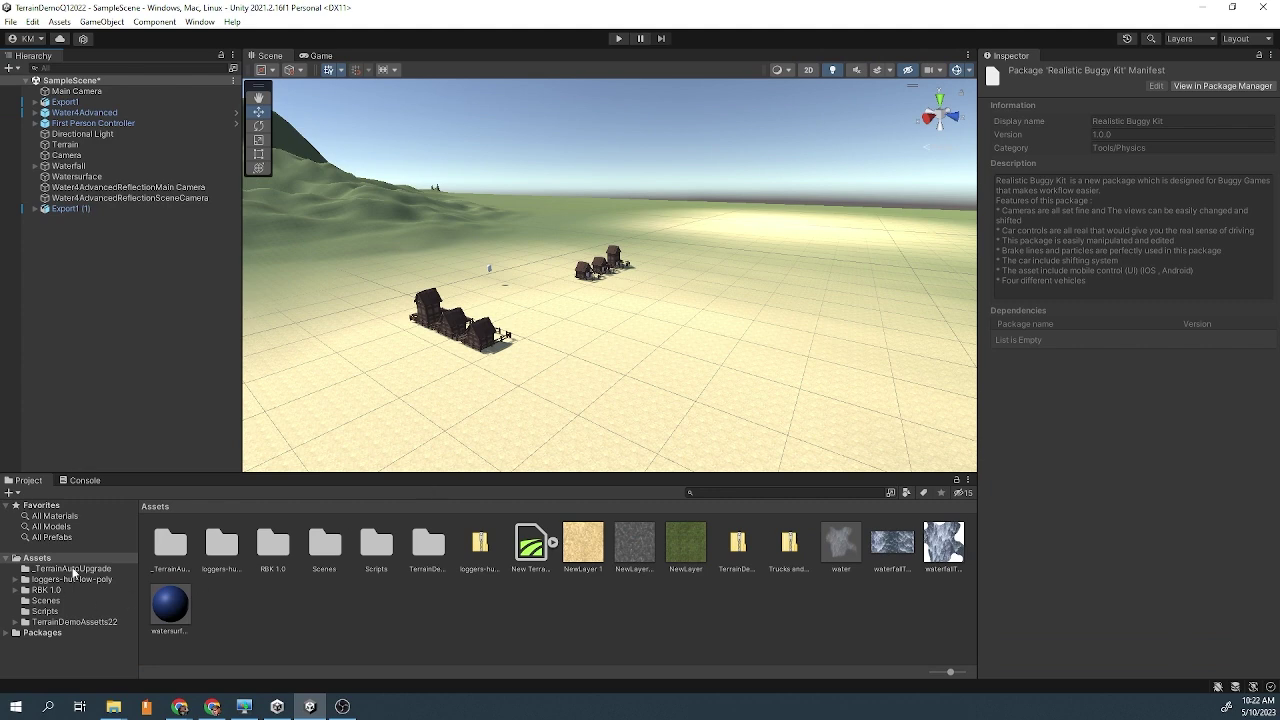
pyautogui.click(45, 591)
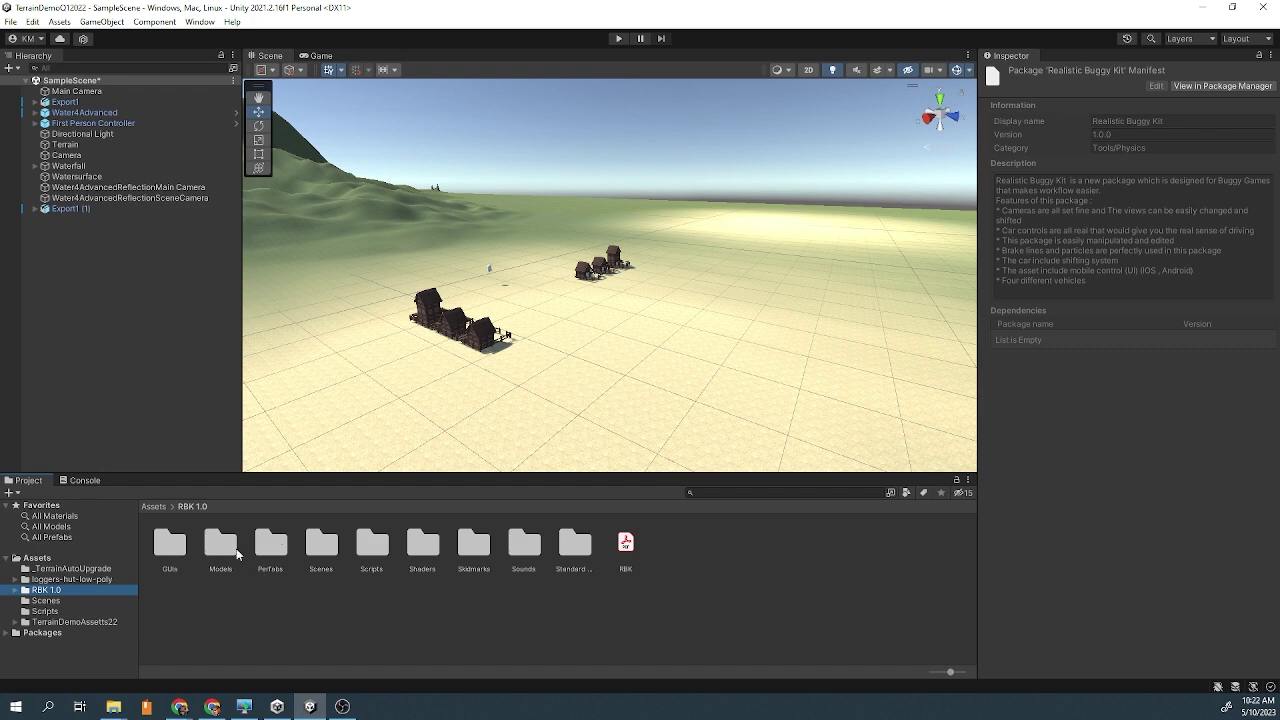
pyautogui.doubleClick(270, 545)
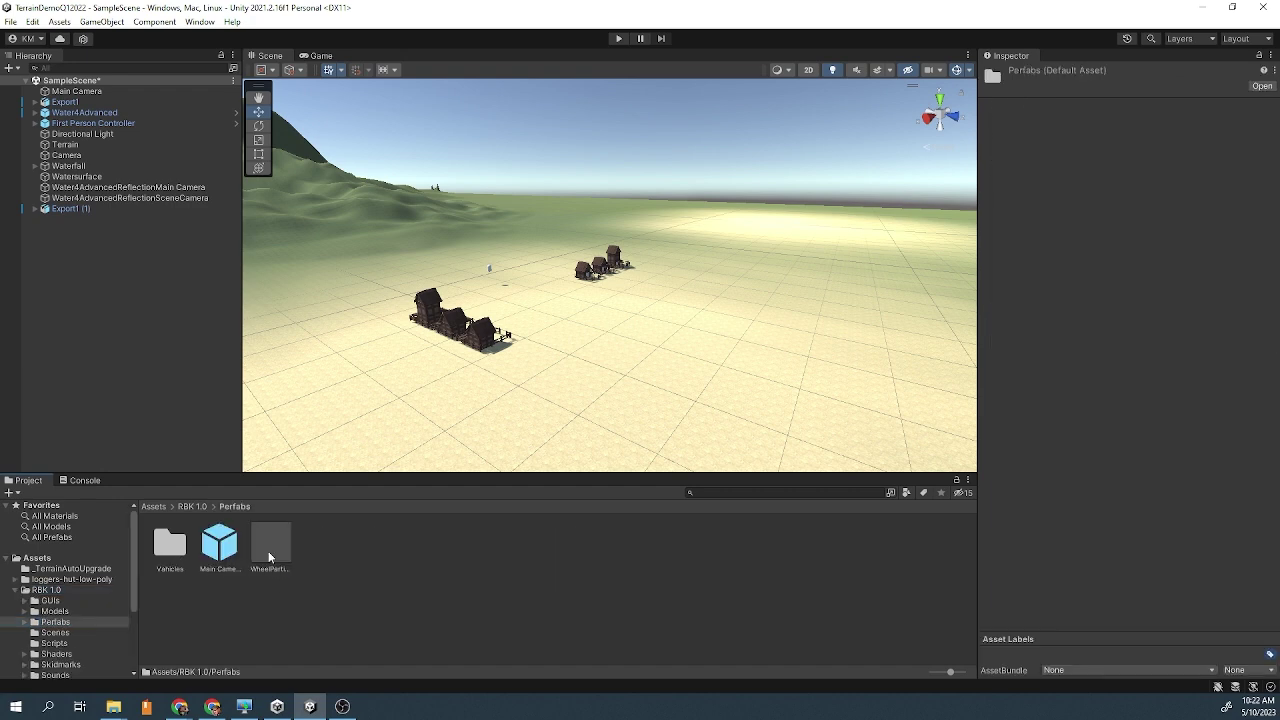
pyautogui.click(174, 551)
pyautogui.doubleClick(168, 540)
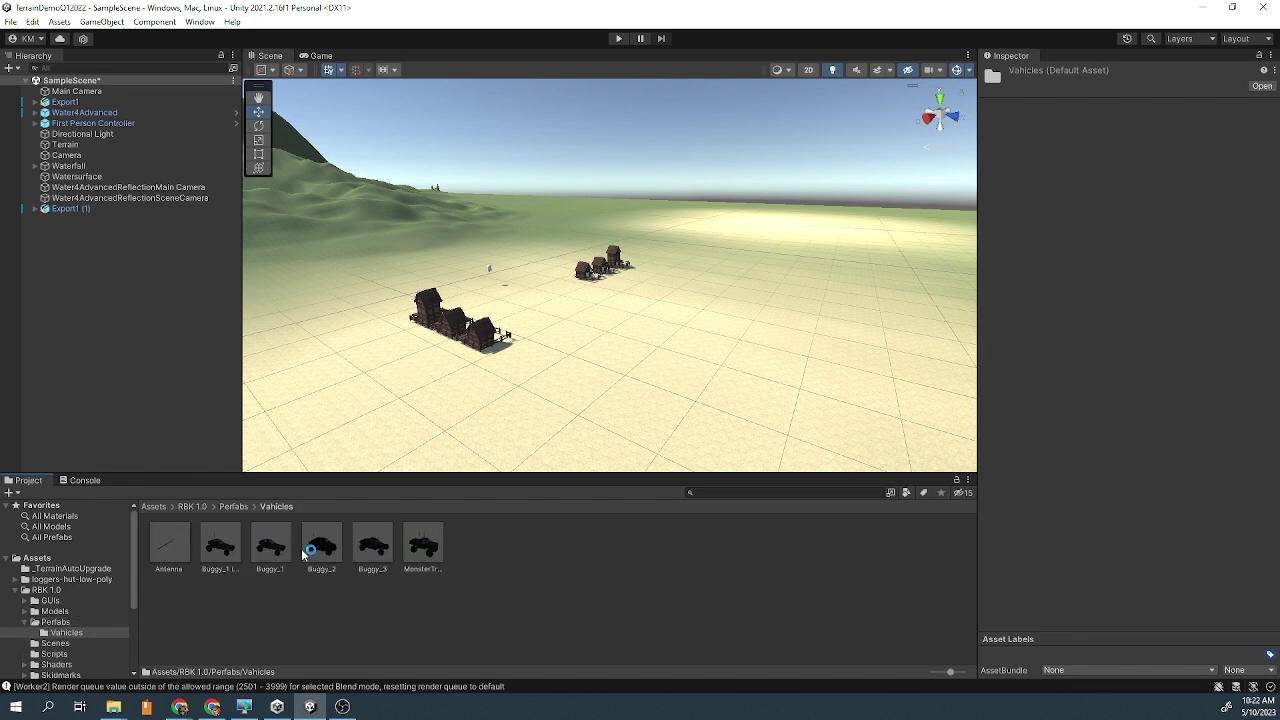
# Preview the Buggy_1 (Mobile), Buggy_1, Buggy_2, Buggy_3 and MonsterTruck prefabs one after another
pyautogui.click(222, 547)
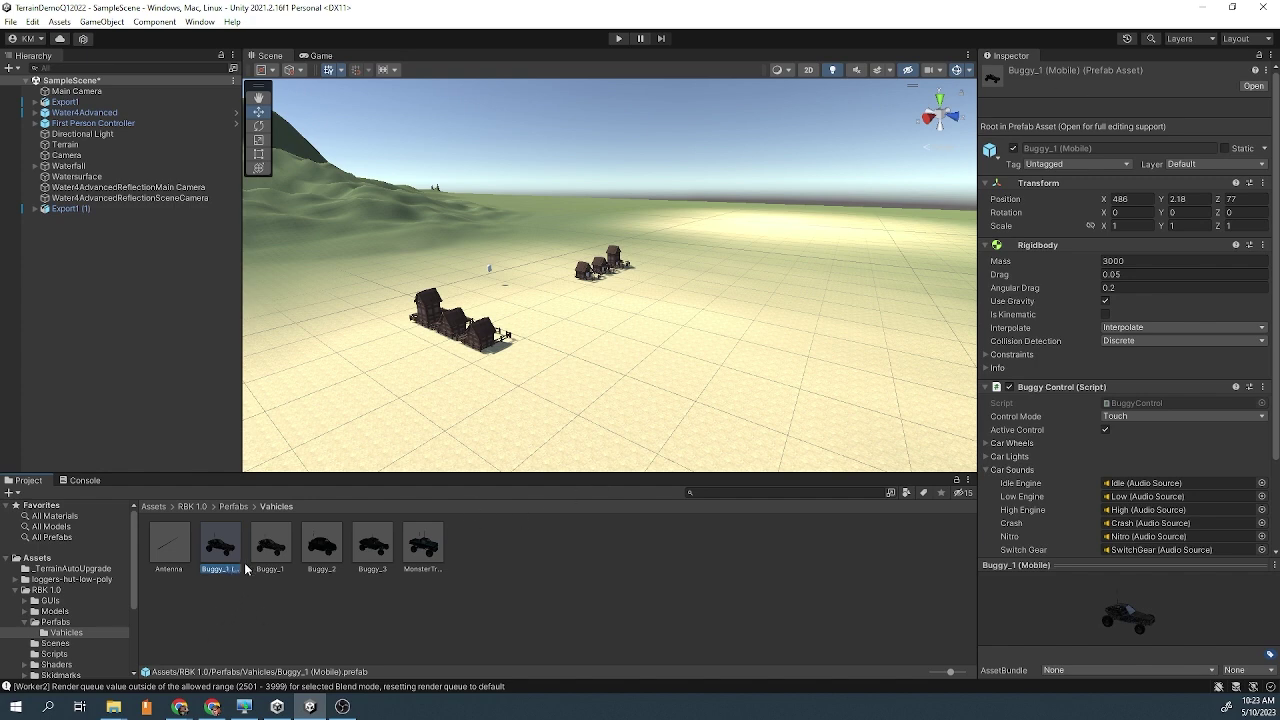
pyautogui.click(268, 545)
pyautogui.click(321, 545)
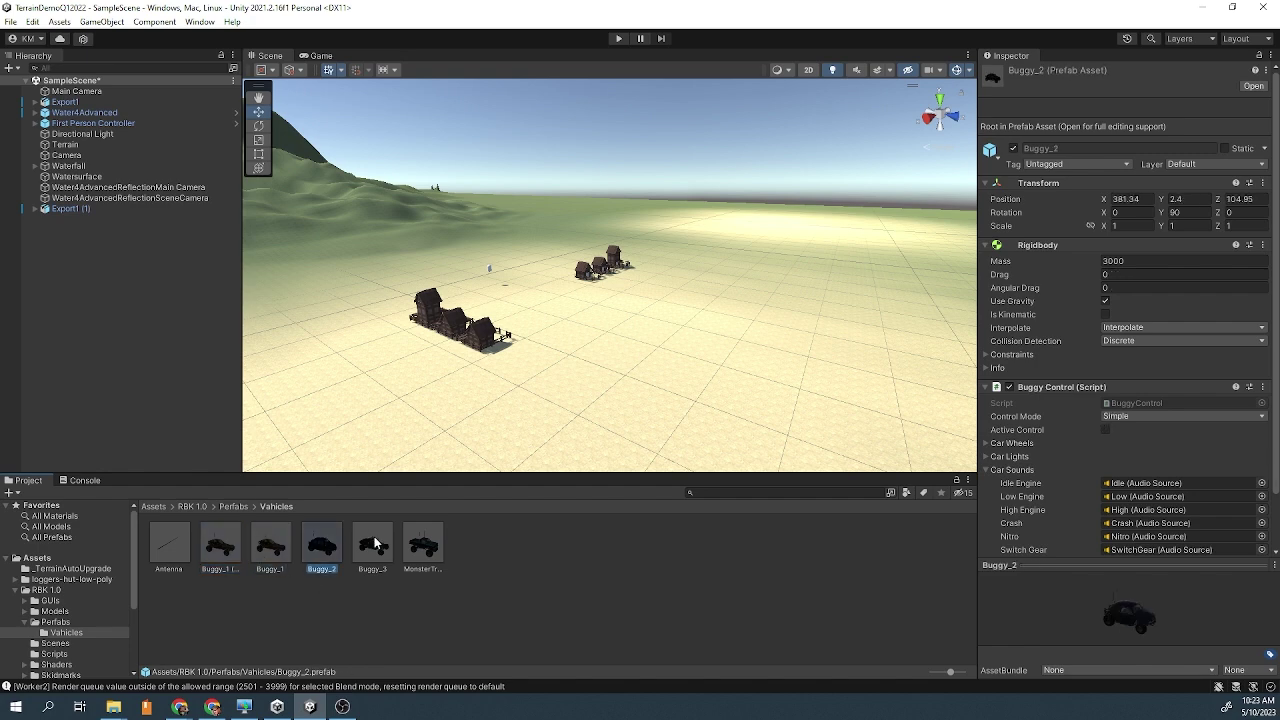
pyautogui.click(372, 545)
pyautogui.click(425, 545)
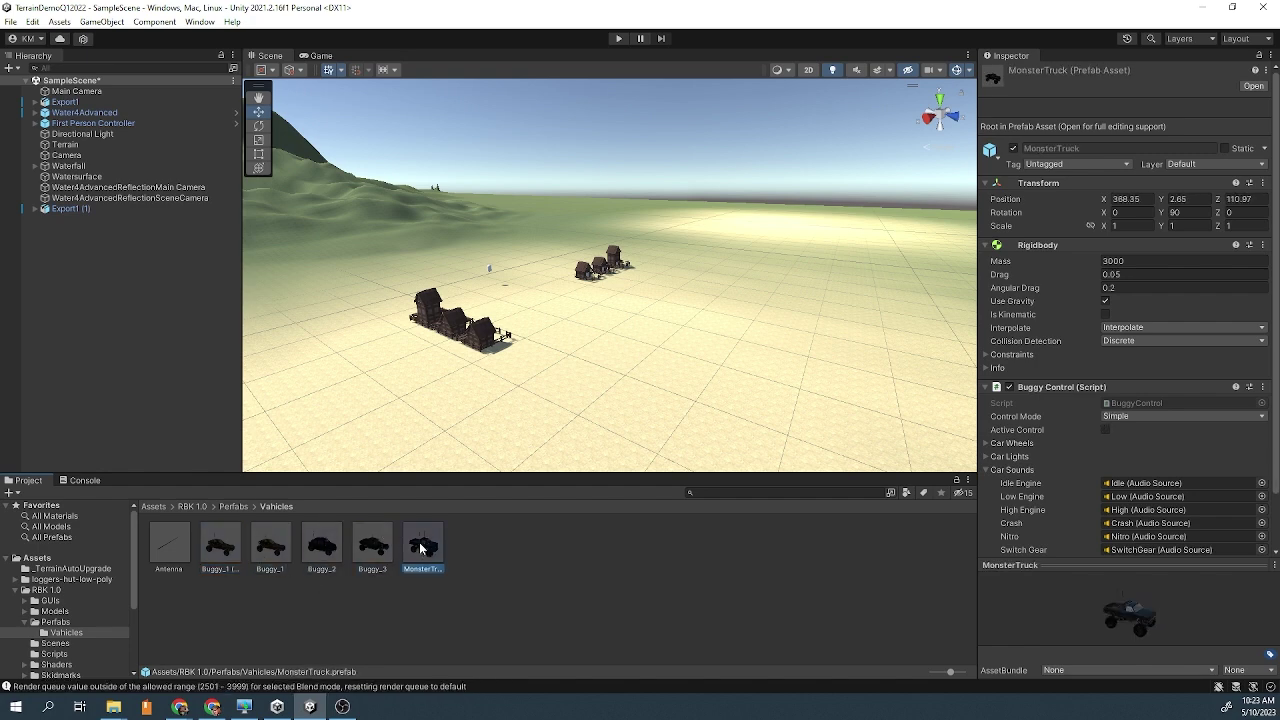
# Place the MonsterTruck prefab on the terrain between the two hut groups at about X 386.5, Z 743.5
pyautogui.moveTo(423, 550); pyautogui.dragTo(592, 325)
pyautogui.scroll(5, 560, 350)
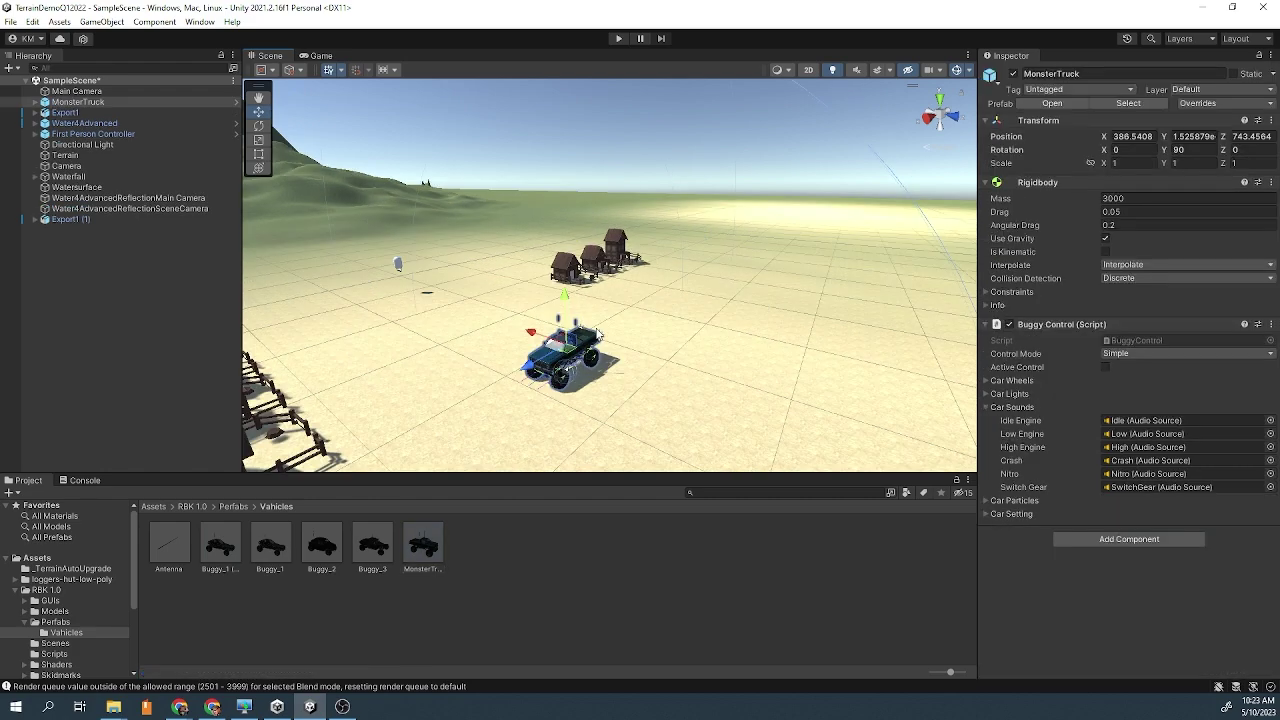
pyautogui.scroll(-6, 519, 408)
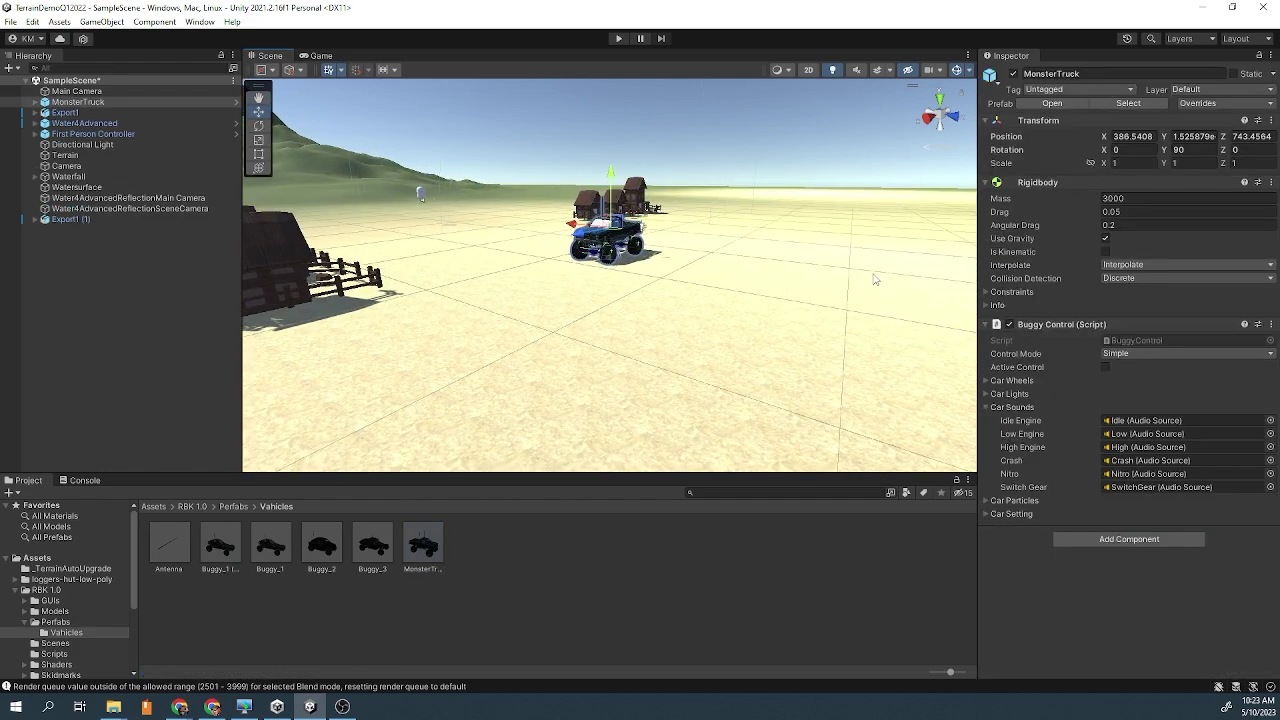
# Enable Active Control in the MonsterTruck's Buggy Control script, test the scene in play mode and stop it
pyautogui.click(1066, 367)
pyautogui.click(618, 39)
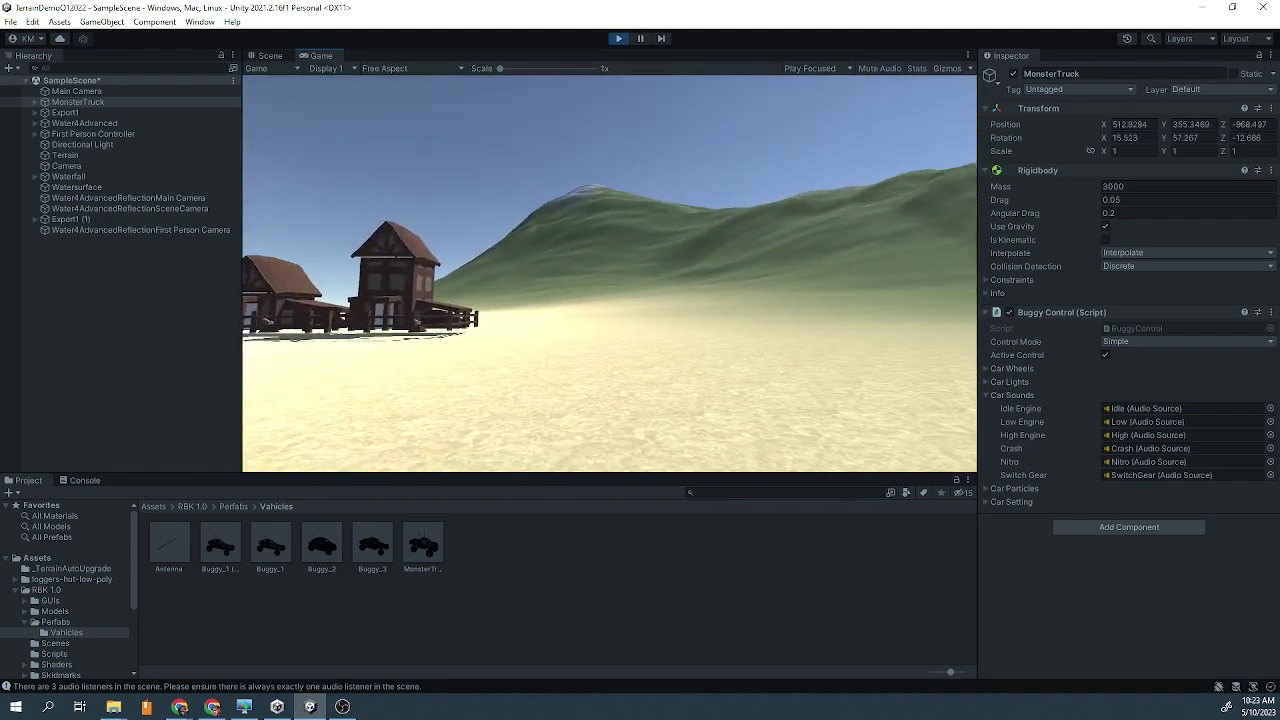
pyautogui.click(618, 38)
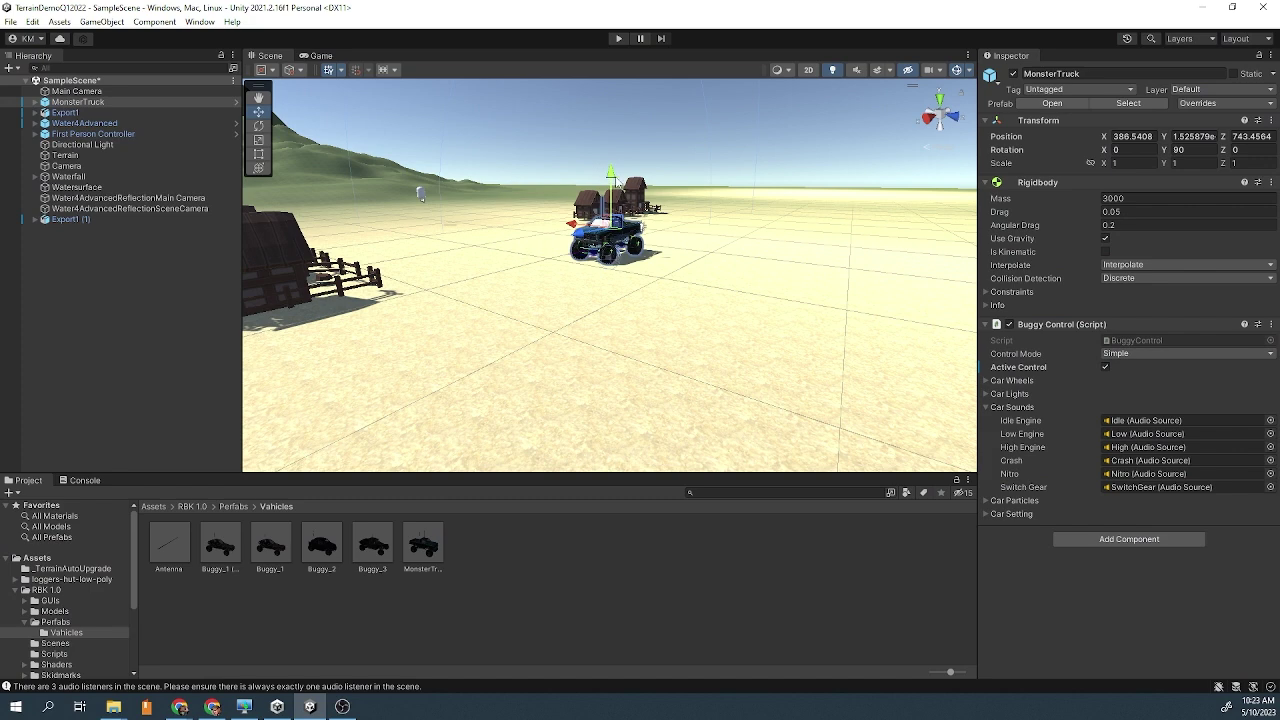
# Raise the MonsterTruck above the terrain to about Y 0.99, then test-drive it near the huts in play mode and stop
pyautogui.moveTo(617, 181); pyautogui.dragTo(617, 170)
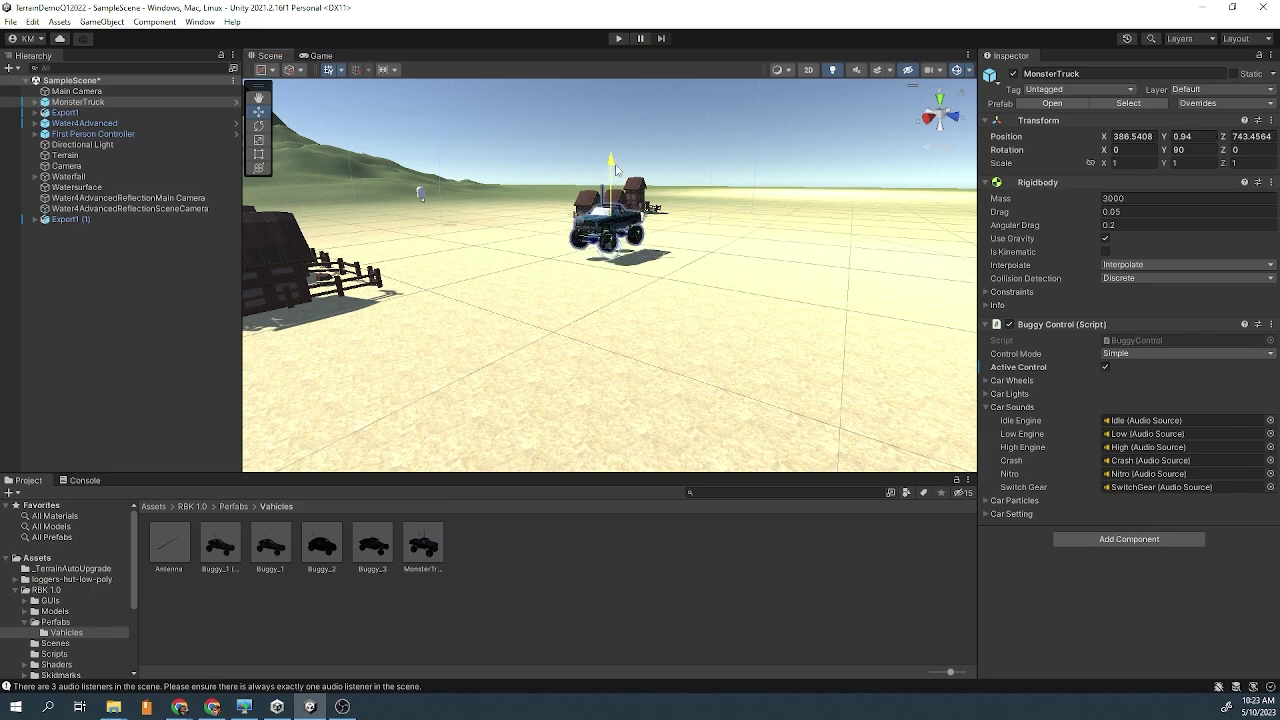
pyautogui.click(618, 40)
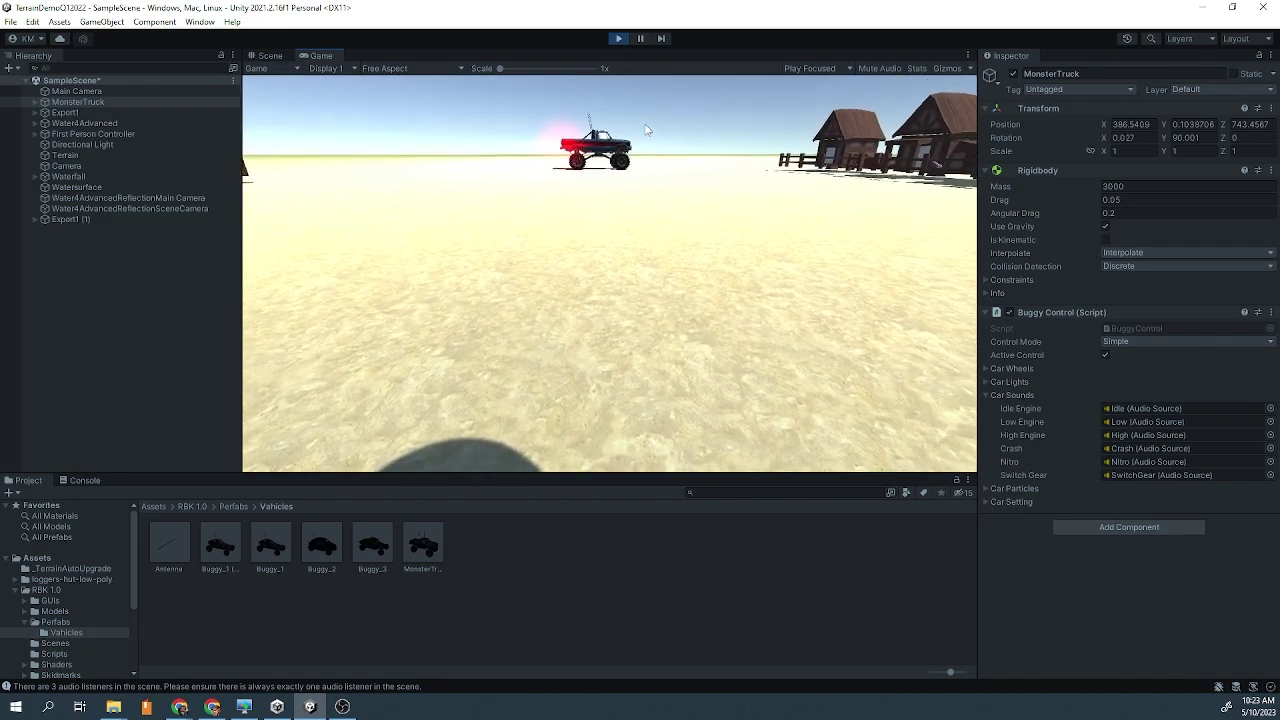
pyautogui.press('w')
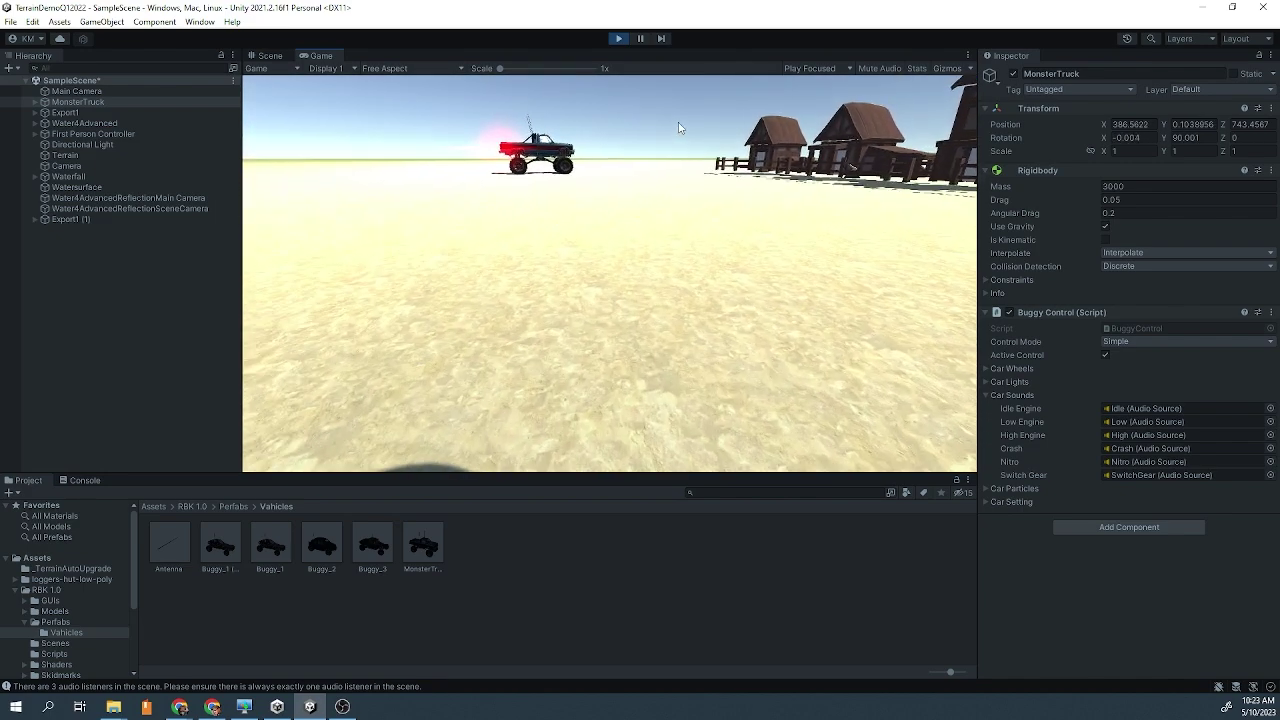
pyautogui.press('d')
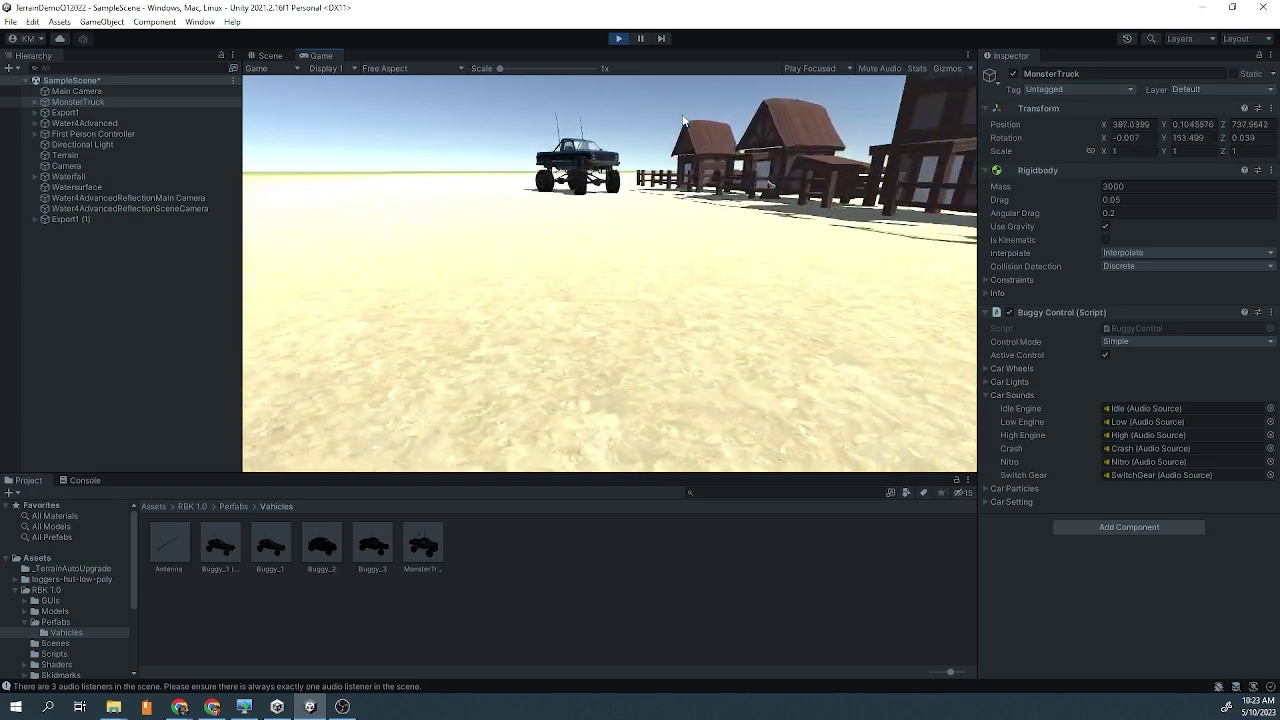
pyautogui.press('w')
pyautogui.press('a')
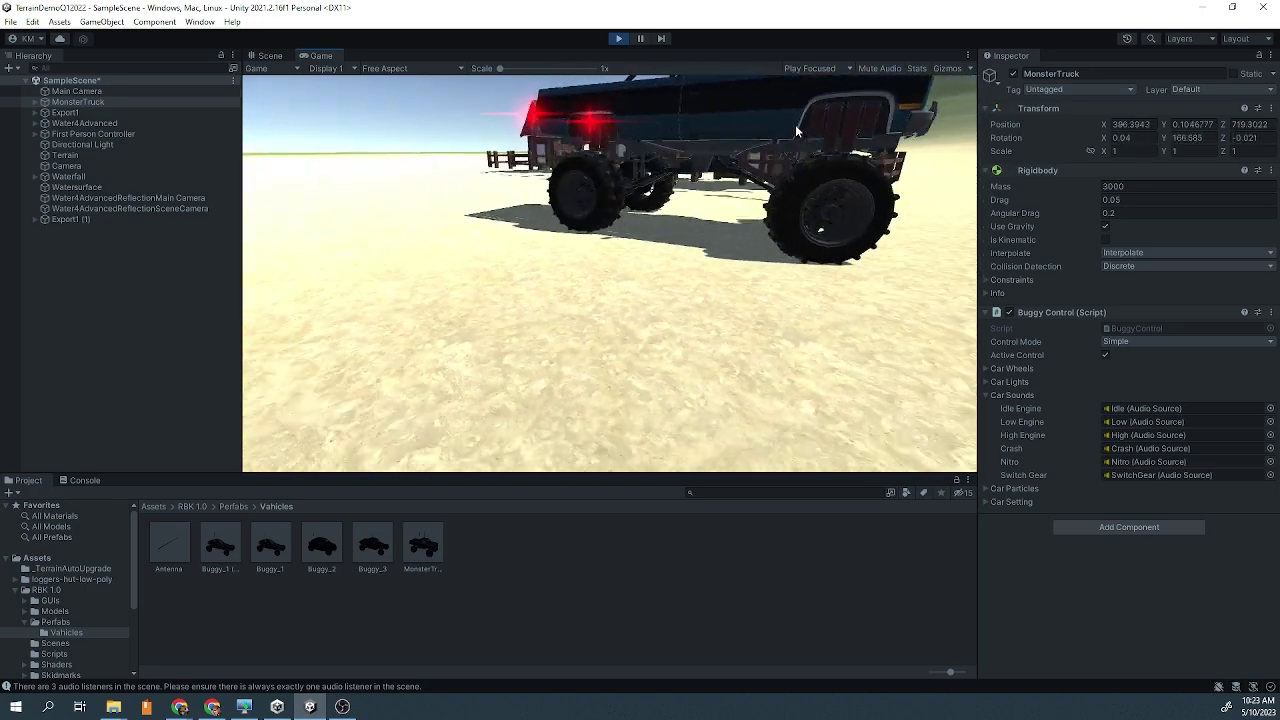
pyautogui.press('a')
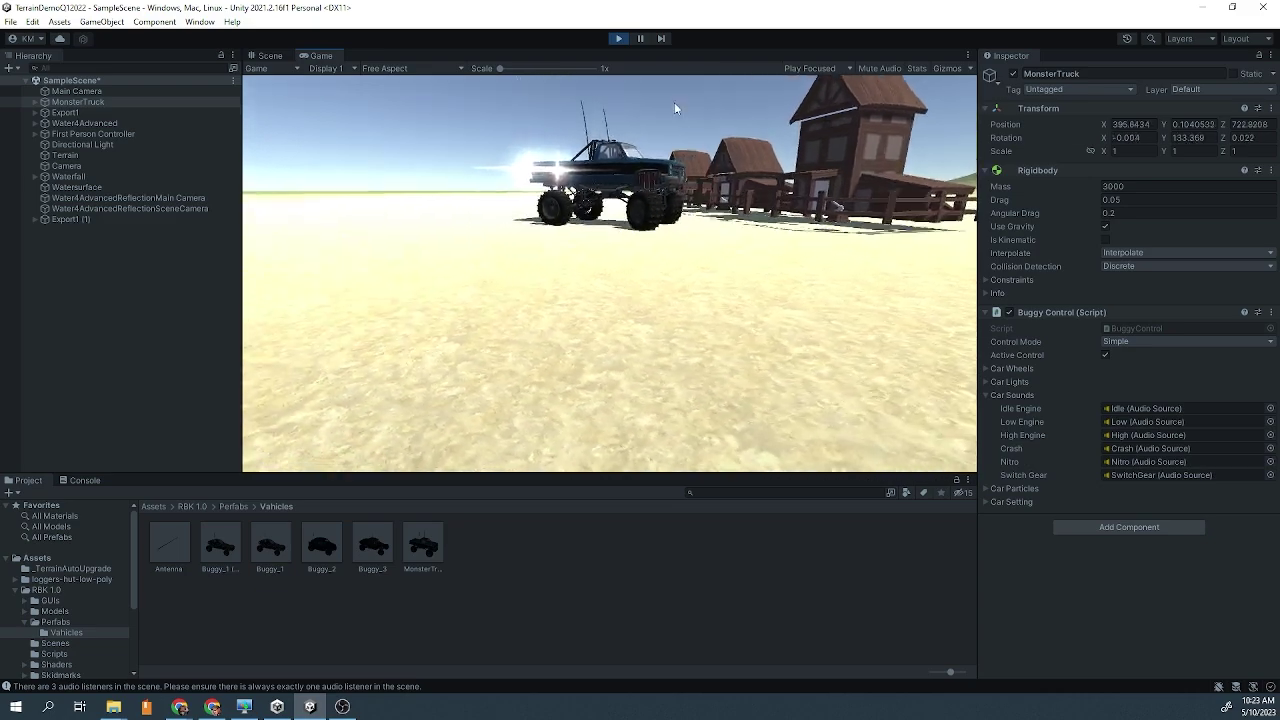
pyautogui.press('d')
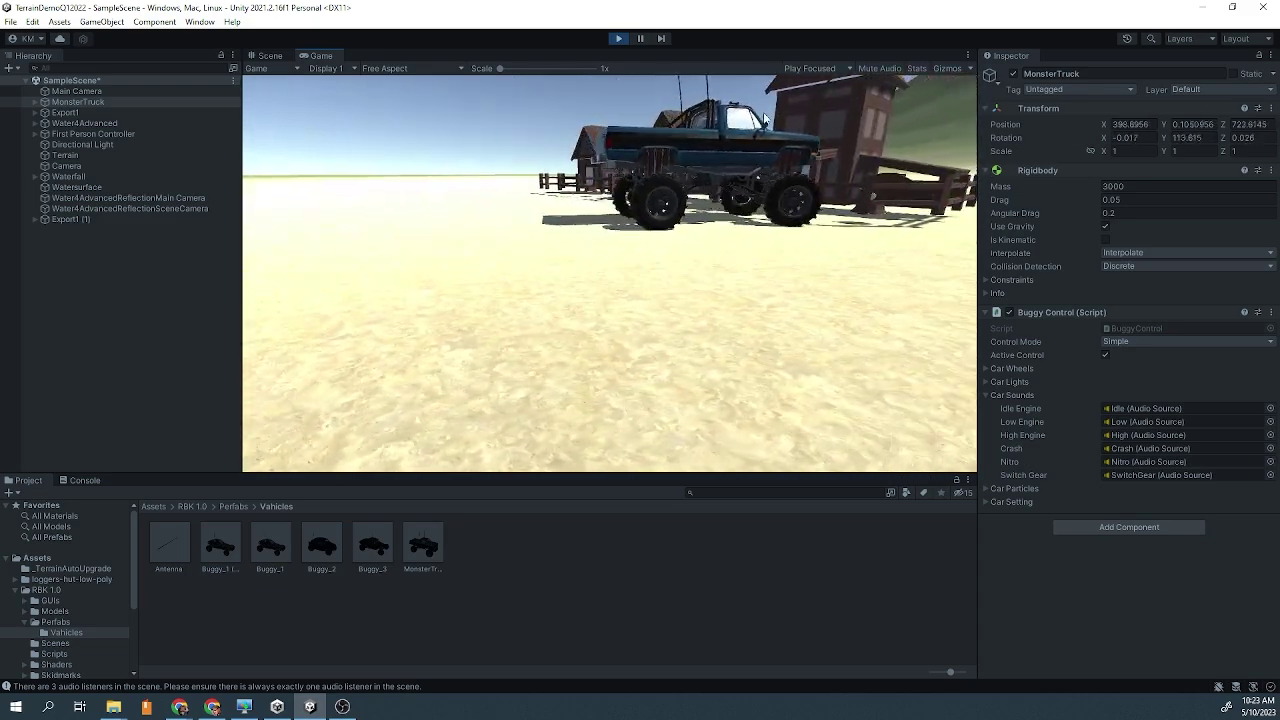
pyautogui.press('s')
pyautogui.press('s')
pyautogui.press('a')
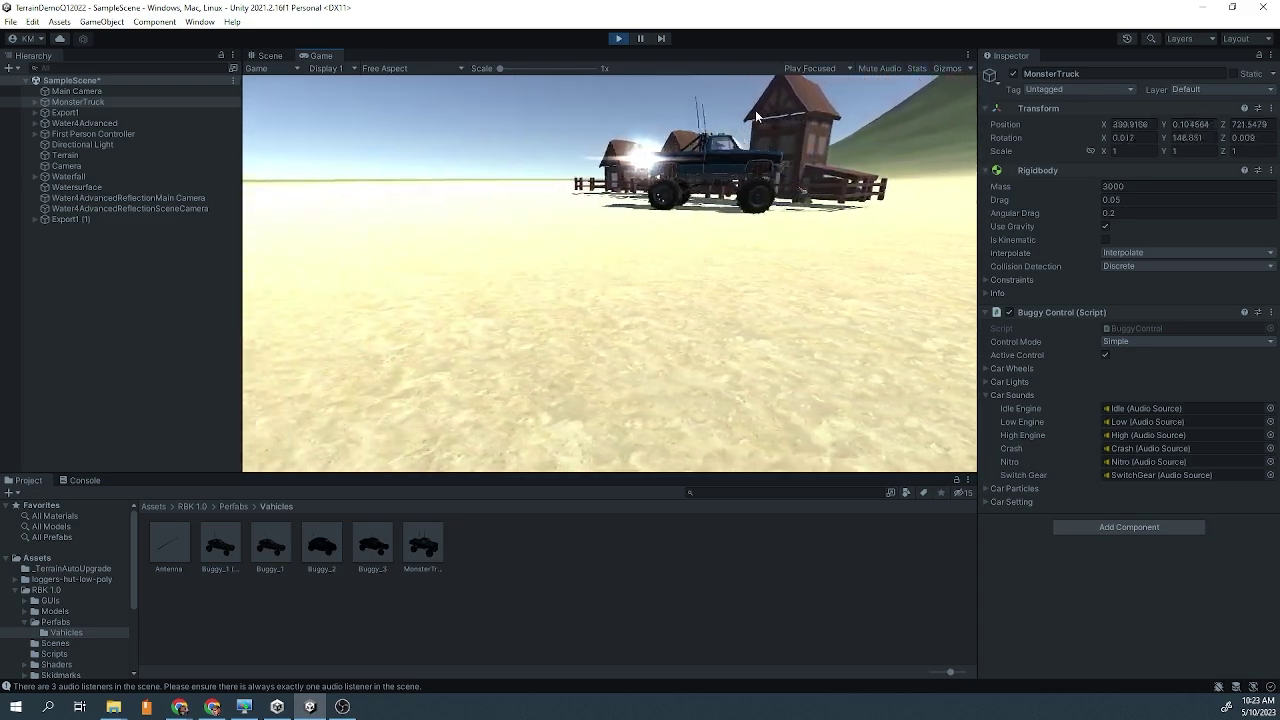
pyautogui.click(619, 39)
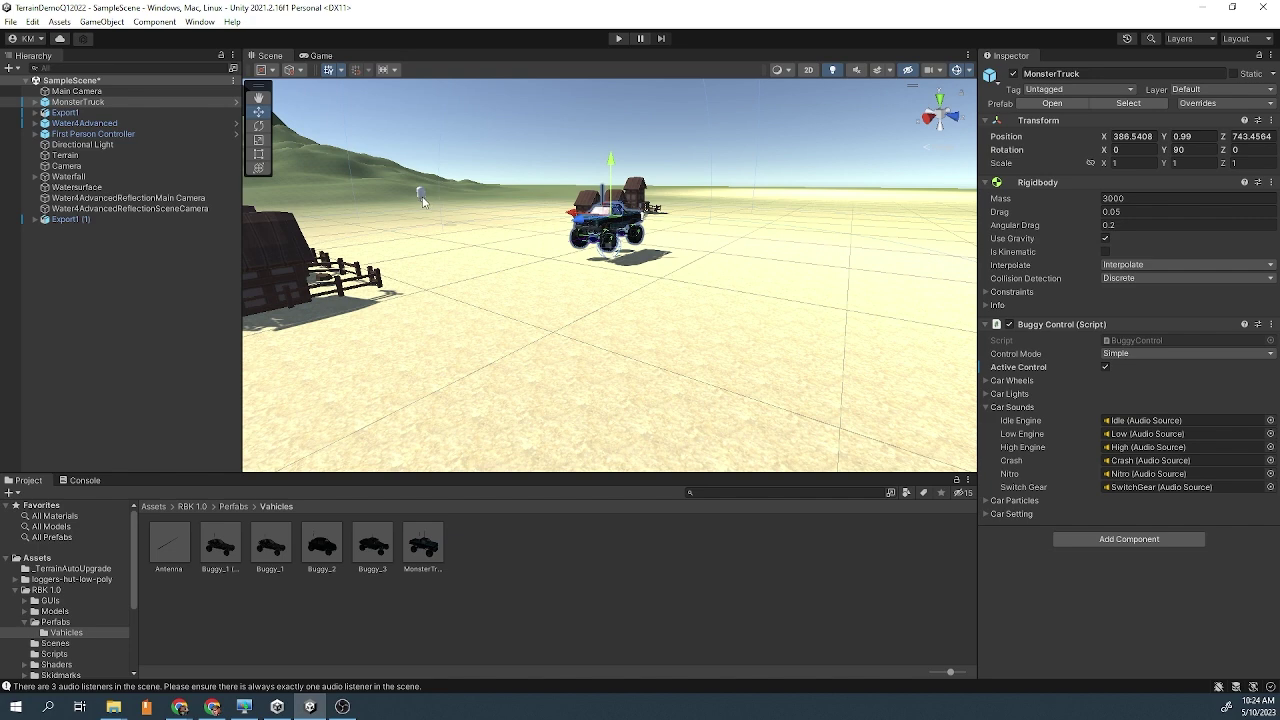
# Examine the camera output of Display 1 through Display 4 in the Game view and return to Display 1
pyautogui.click(318, 55)
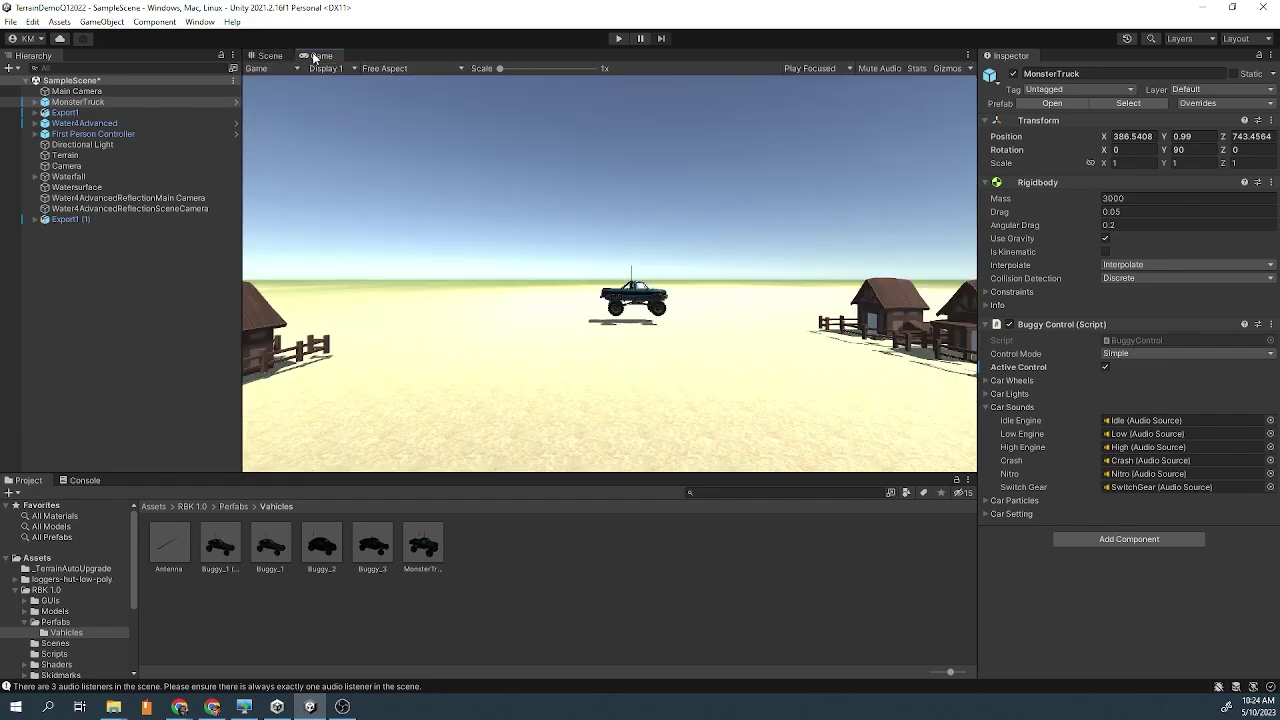
pyautogui.click(270, 55)
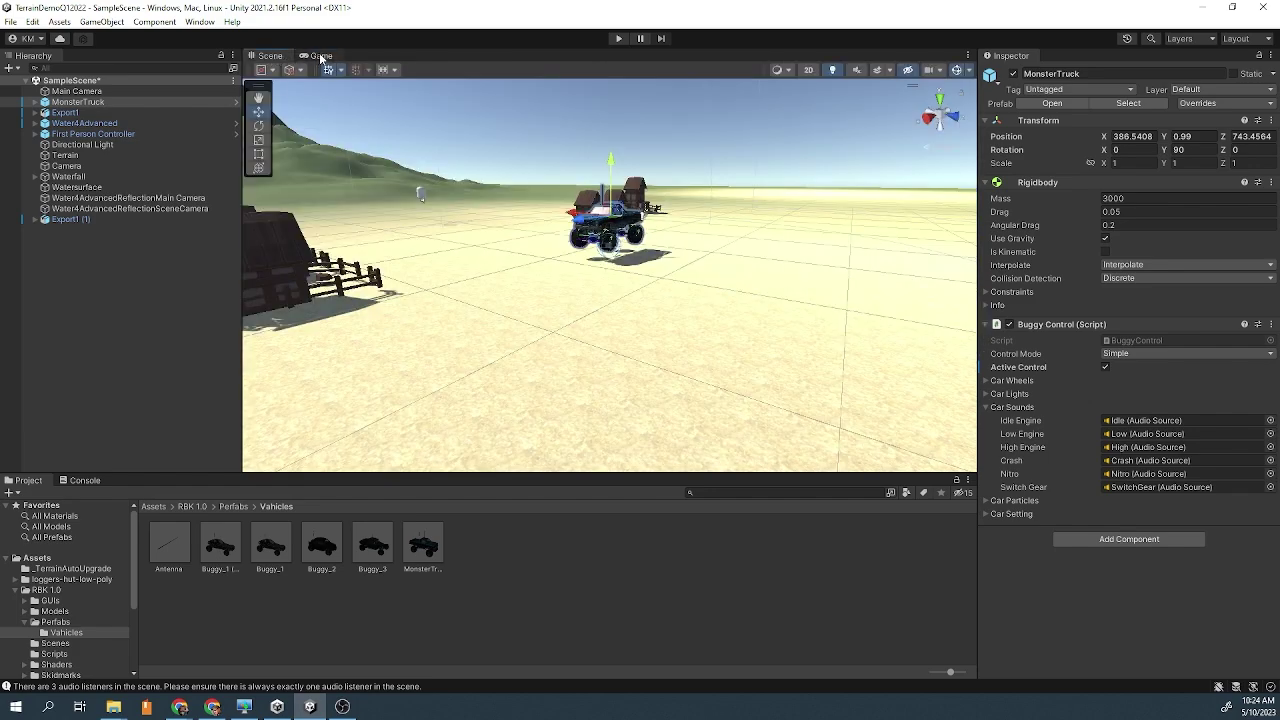
pyautogui.click(320, 56)
pyautogui.click(270, 55)
pyautogui.click(323, 56)
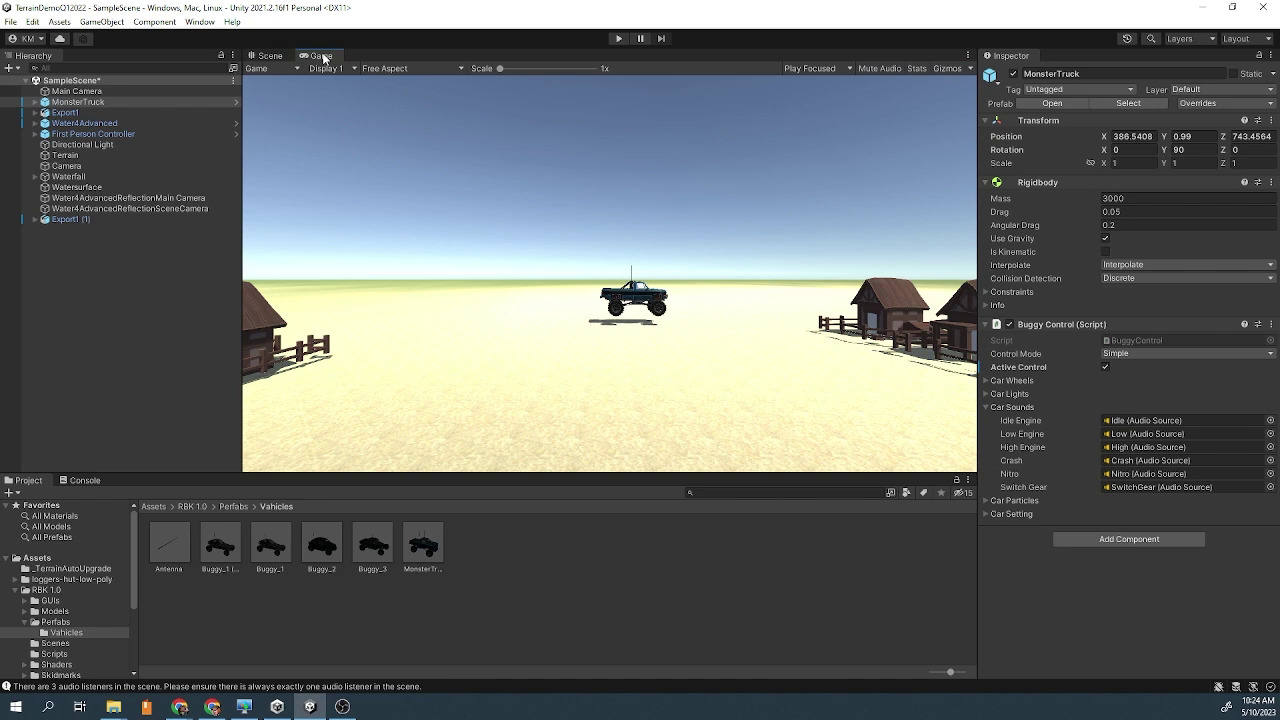
pyautogui.click(325, 68)
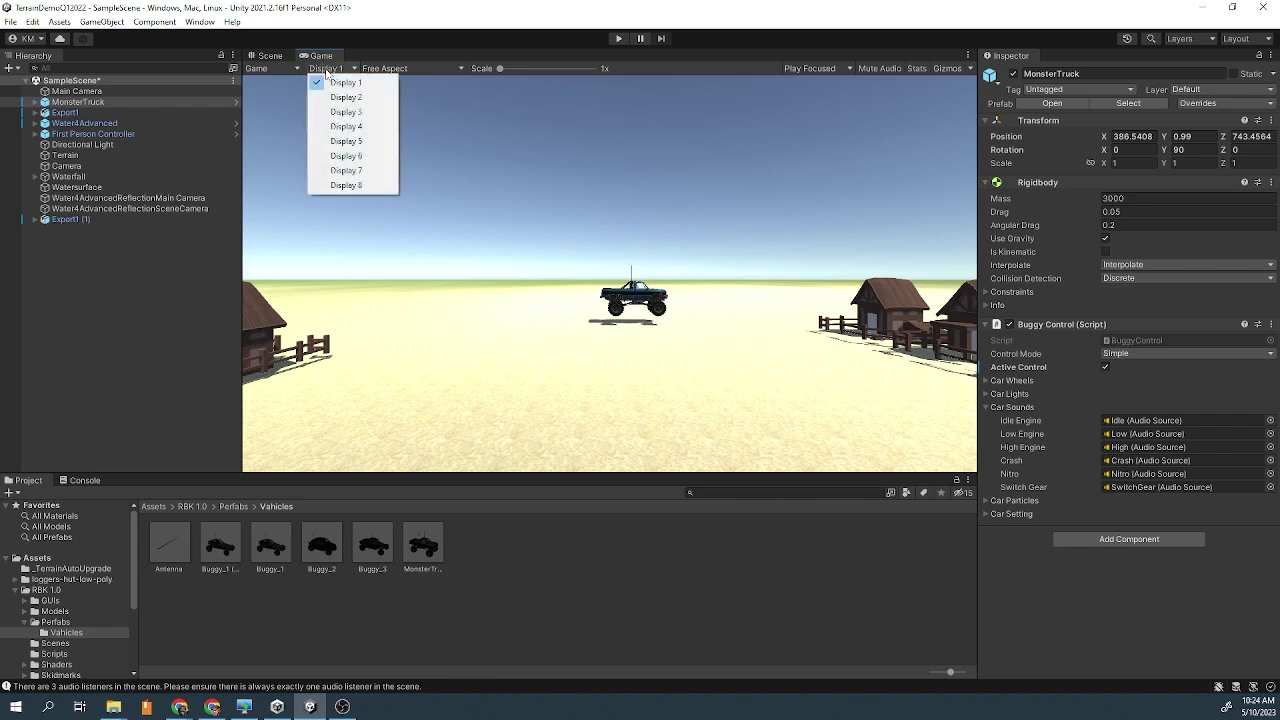
pyautogui.click(345, 97)
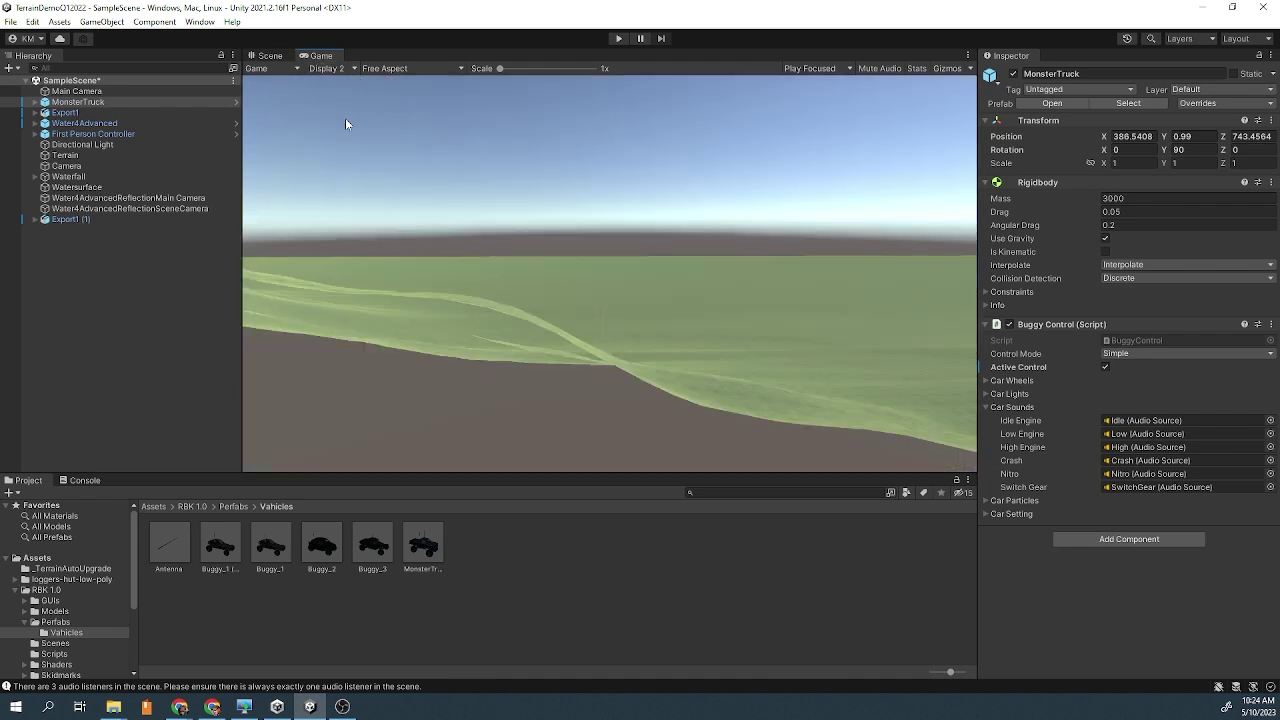
pyautogui.click(325, 68)
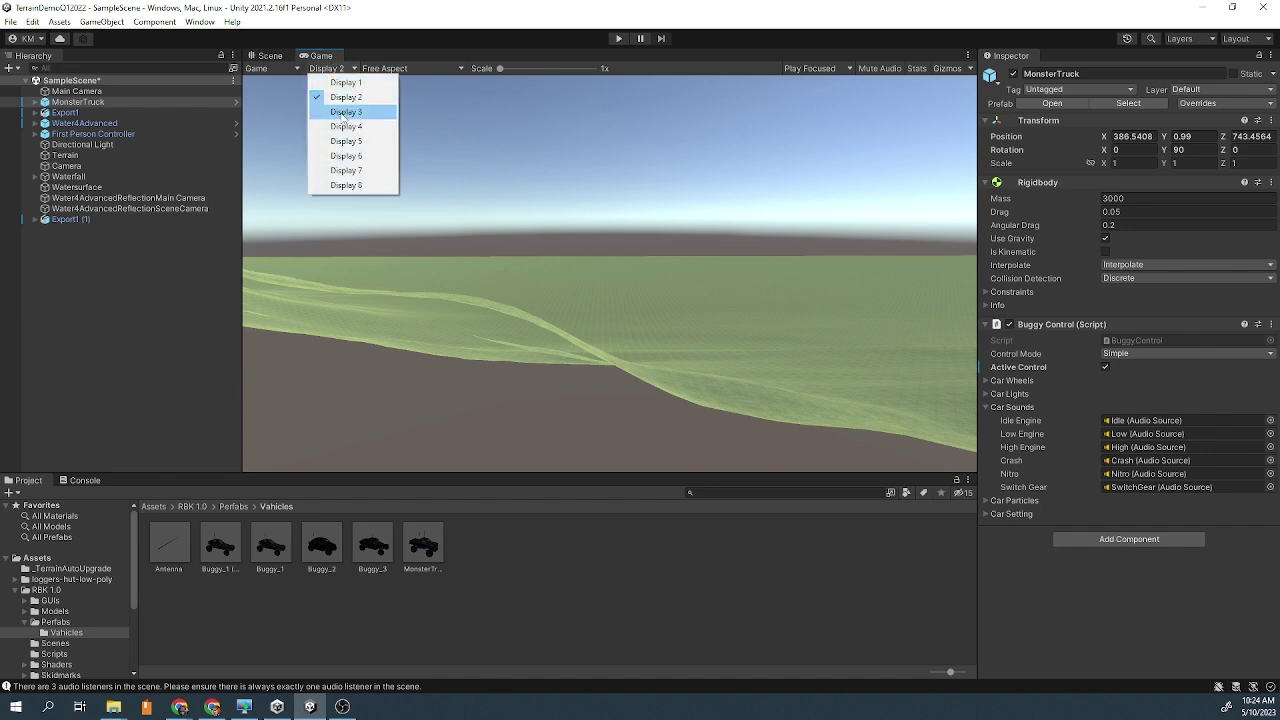
pyautogui.click(340, 112)
pyautogui.click(335, 70)
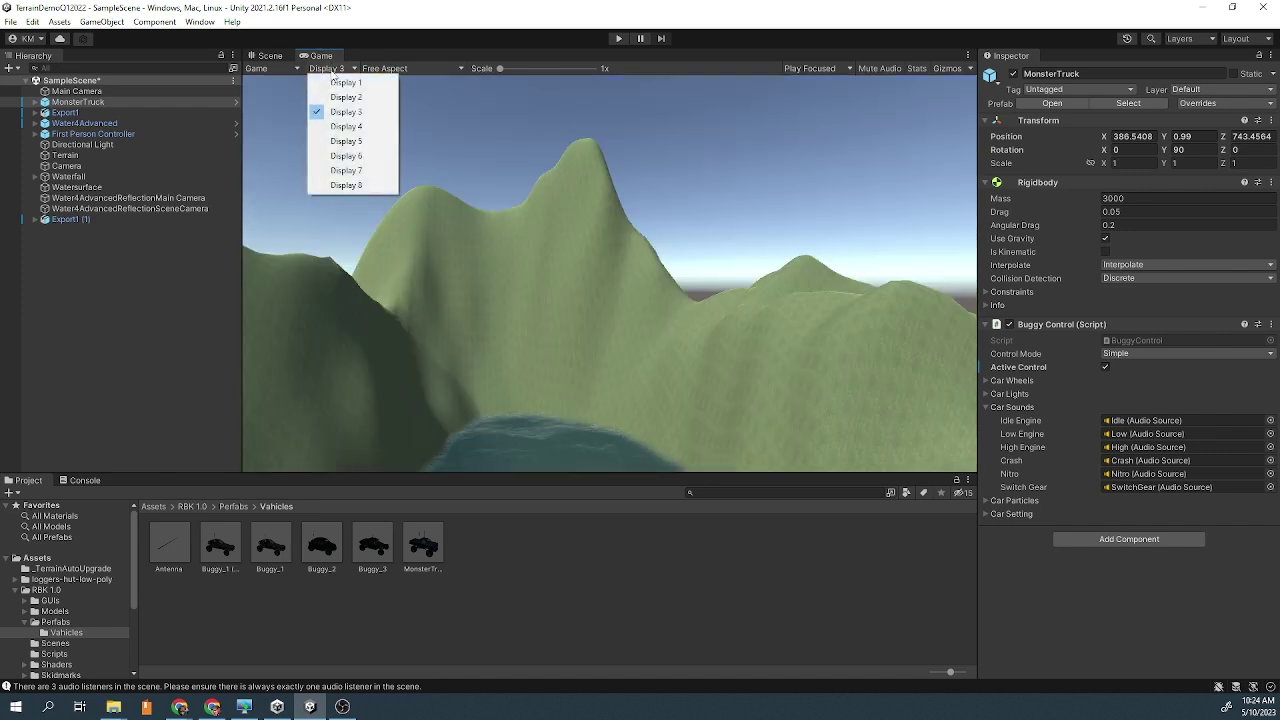
pyautogui.click(338, 126)
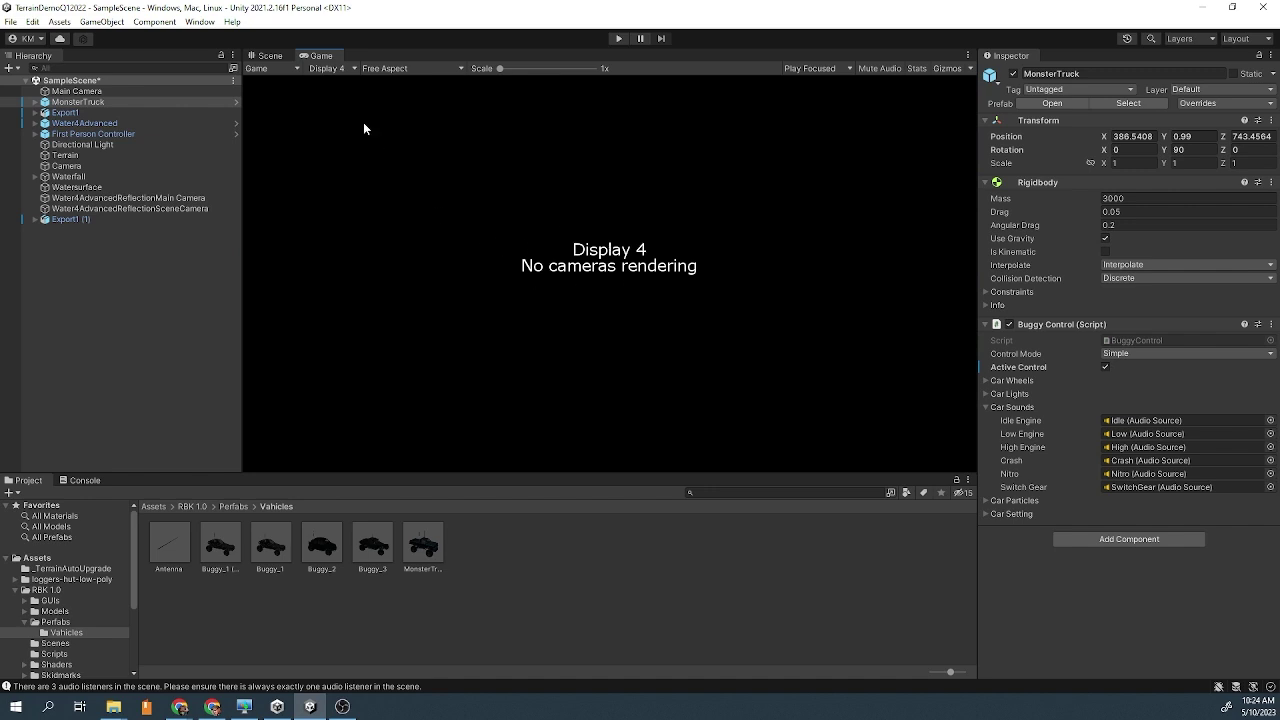
pyautogui.click(334, 68)
pyautogui.click(345, 85)
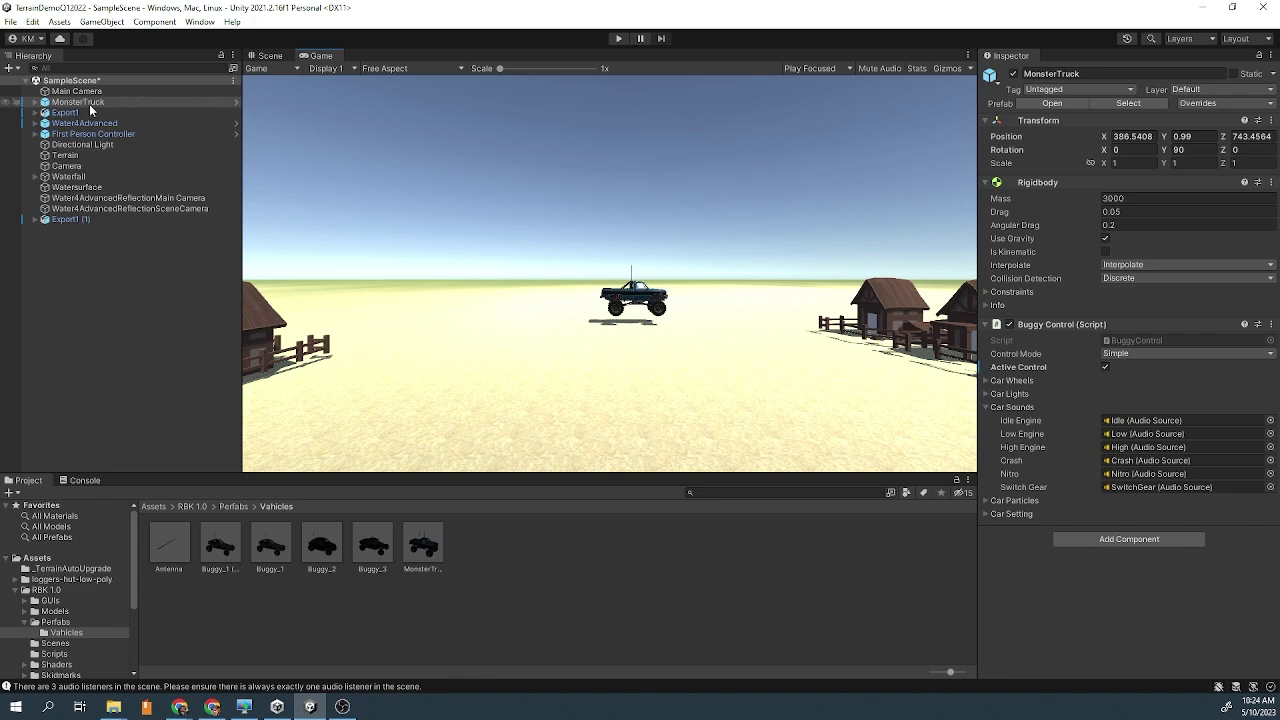
# Return to the Scene view and add a new camera object to the scene
pyautogui.click(120, 102)
pyautogui.click(265, 56)
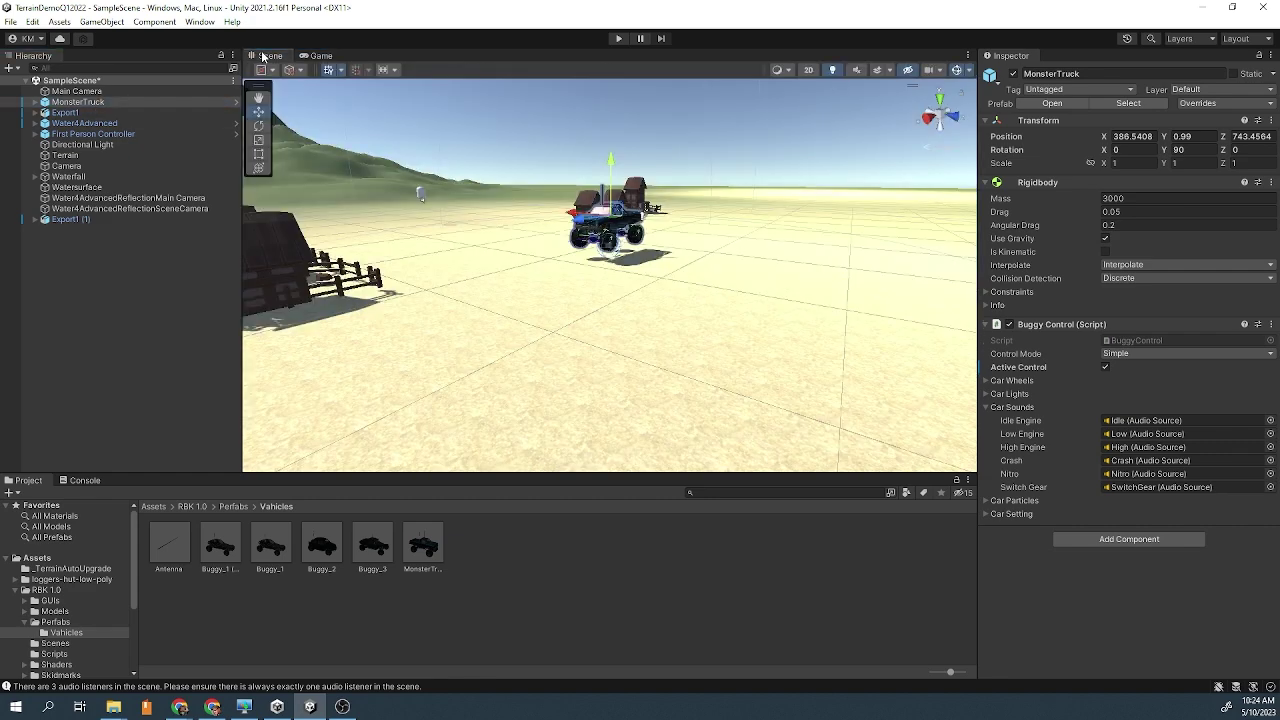
pyautogui.press('w')
pyautogui.moveTo(620, 230); pyautogui.dragTo(633, 235, button='right')
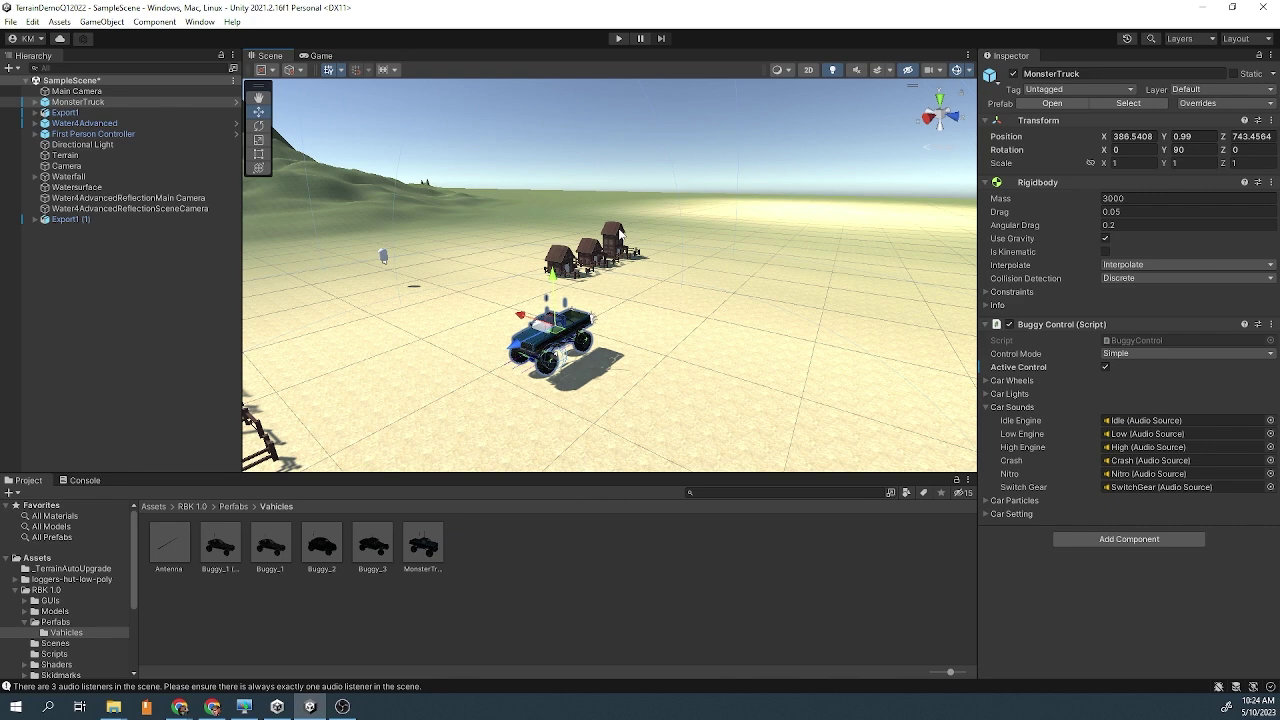
pyautogui.click(84, 103)
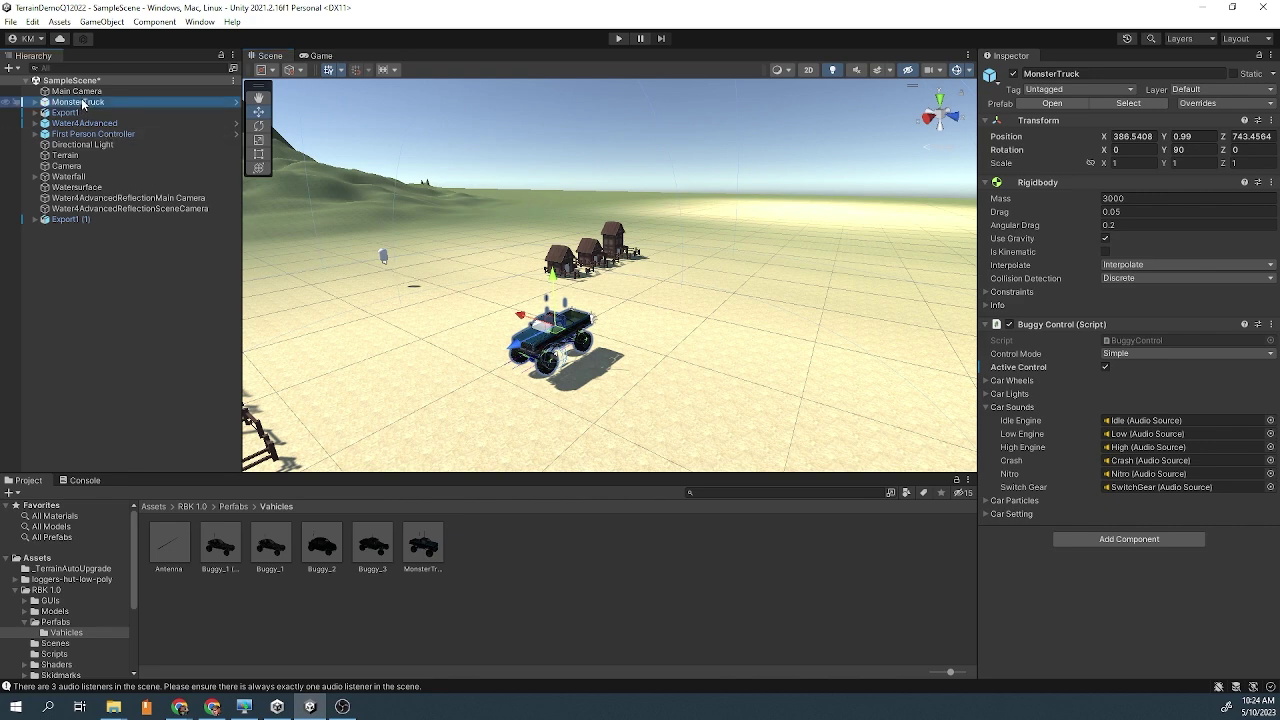
pyautogui.click(100, 22)
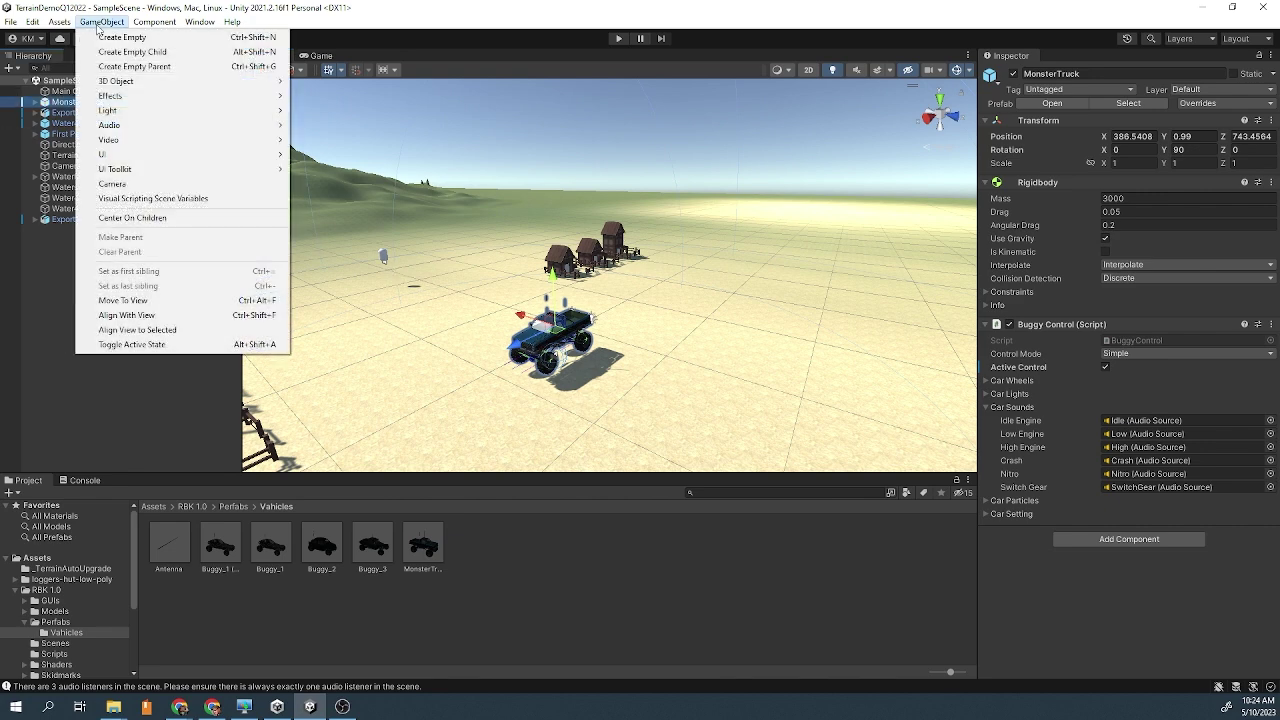
pyautogui.click(114, 184)
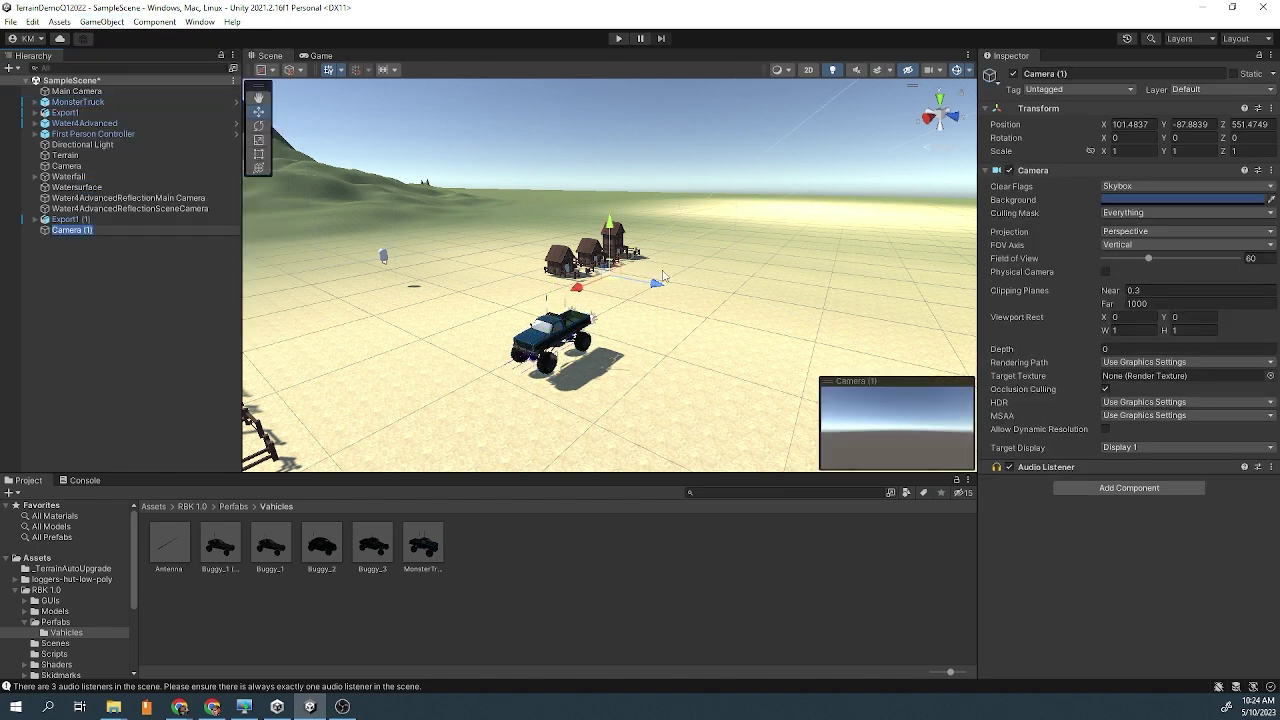
# Rename the new camera to truckCam and select it
pyautogui.click(44, 230)
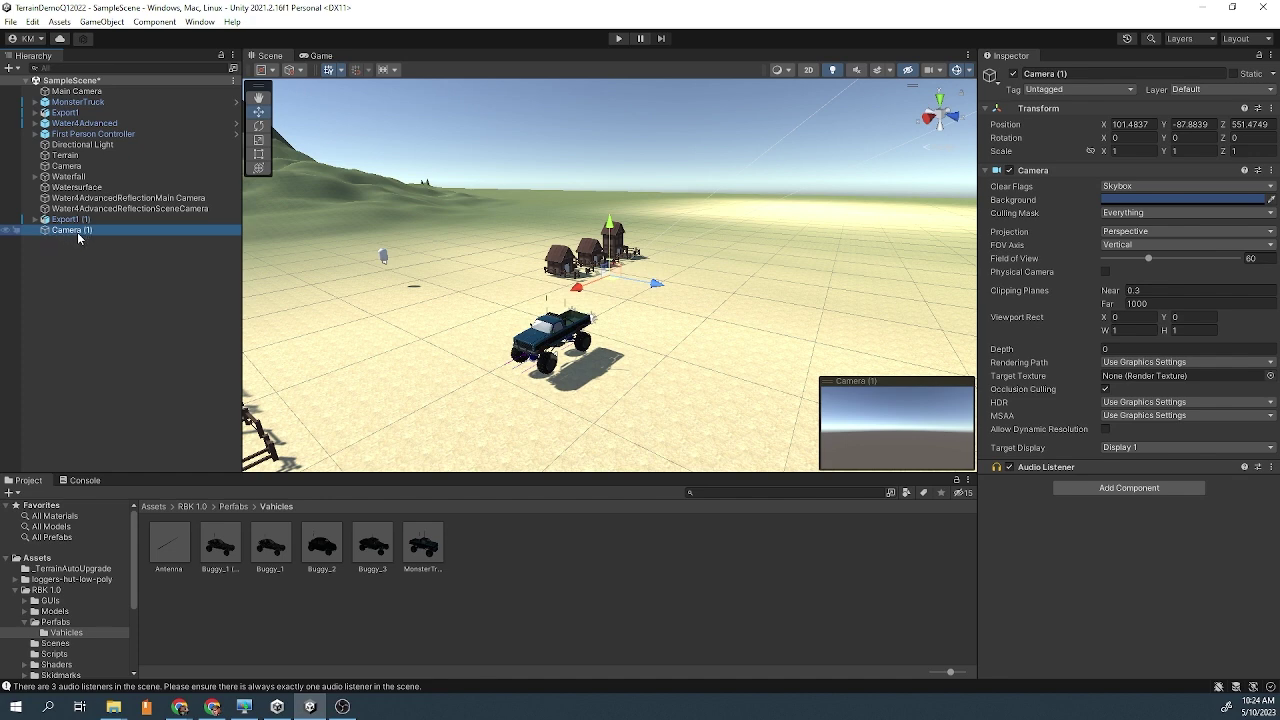
pyautogui.rightClick(78, 237)
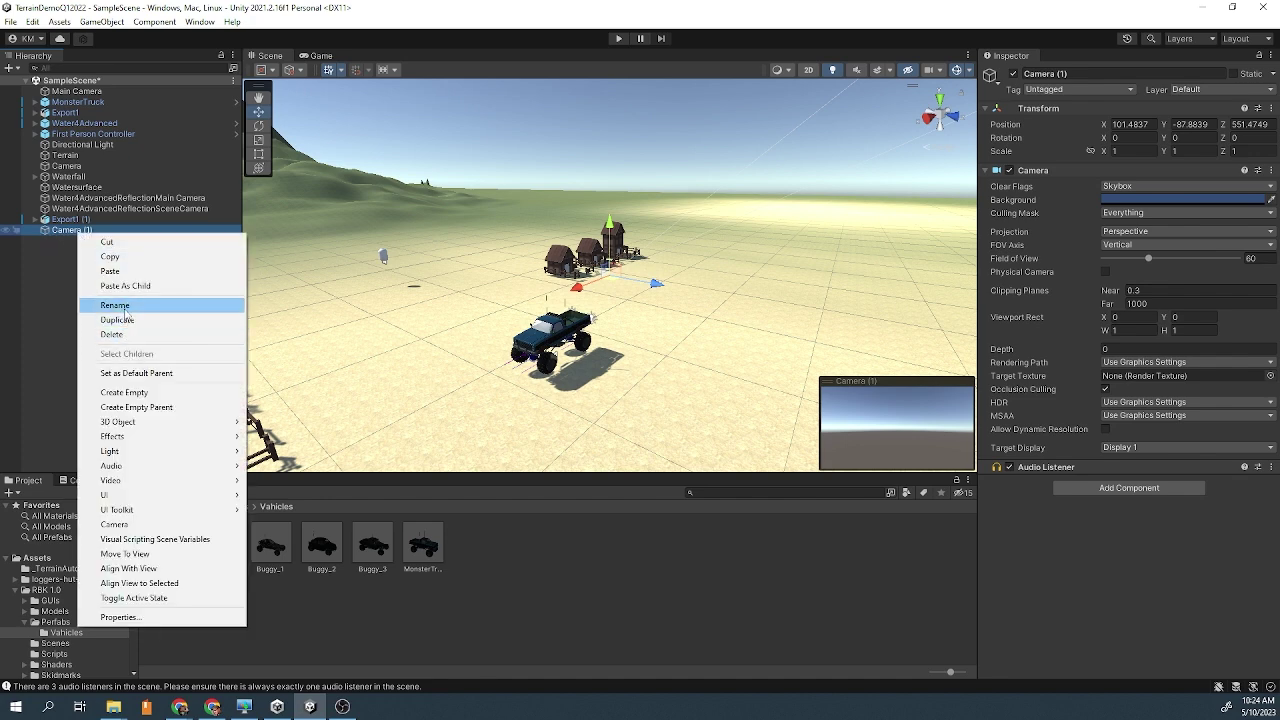
pyautogui.click(124, 306)
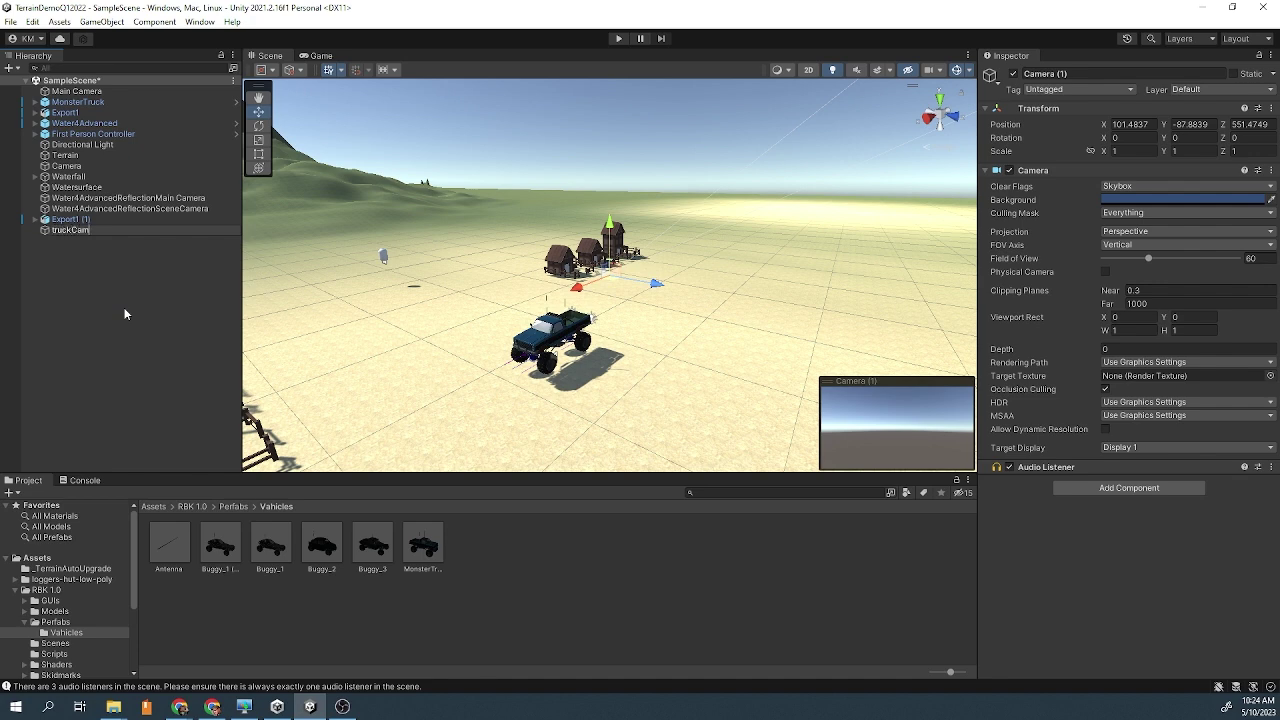
pyautogui.click(139, 314)
pyautogui.click(70, 230)
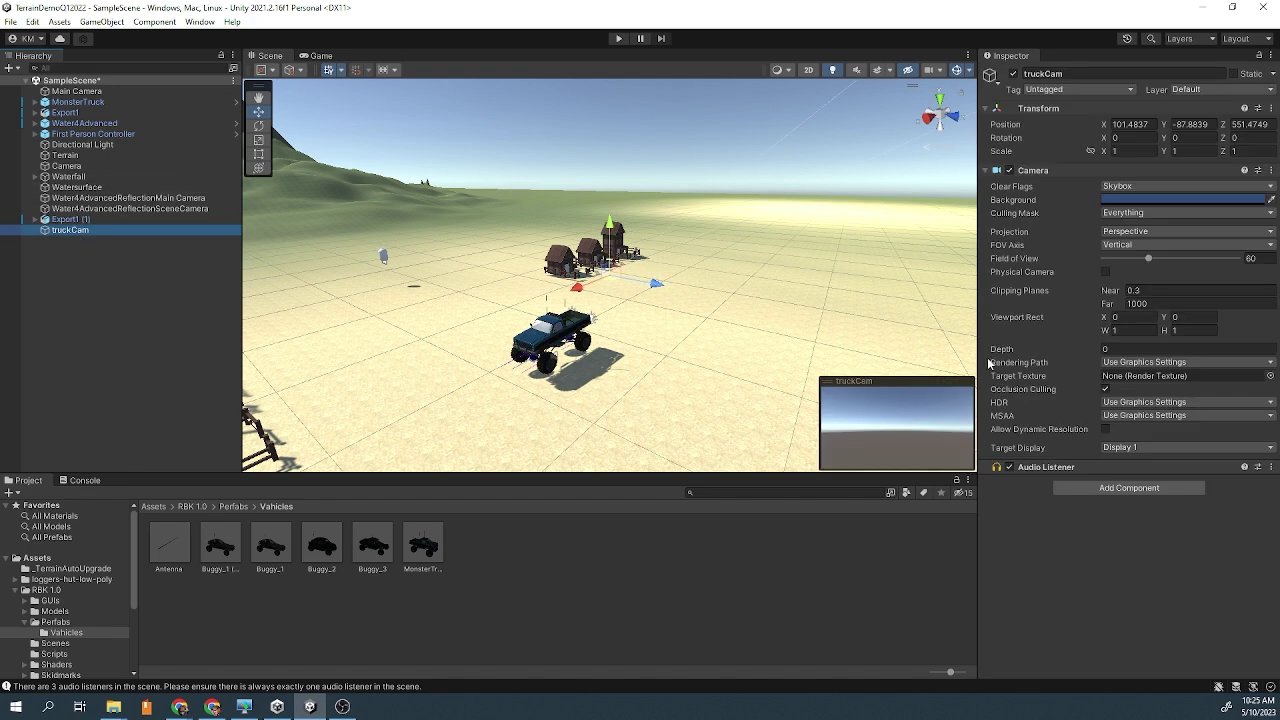
# Set truckCam's Target Display to Display 4 and check Display 4 in the Game view
pyautogui.click(1136, 448)
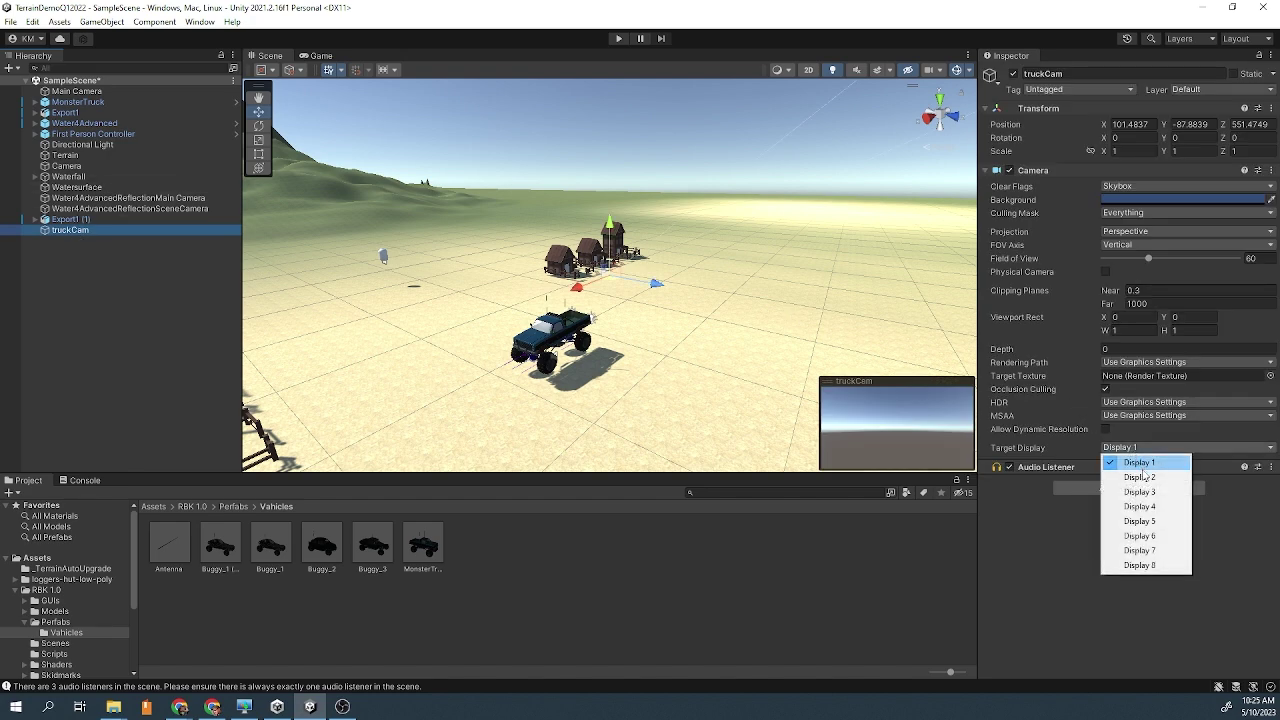
pyautogui.click(1150, 507)
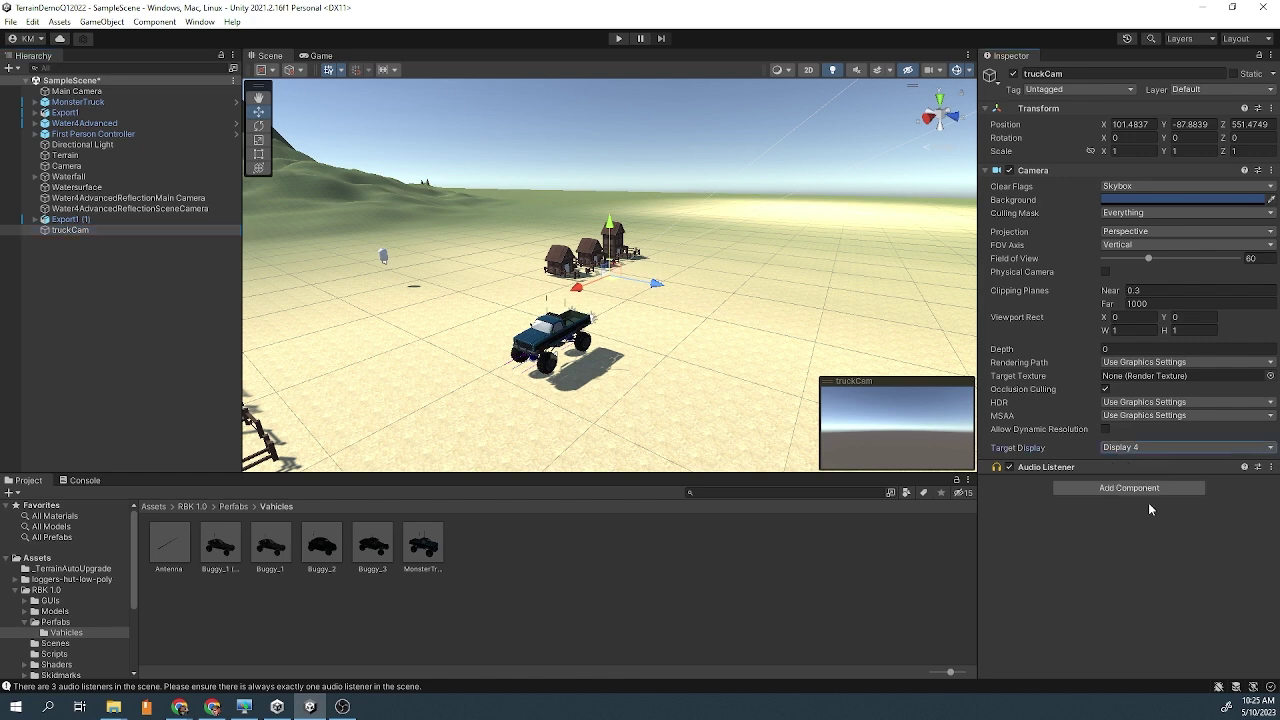
pyautogui.click(322, 55)
pyautogui.click(327, 68)
pyautogui.click(338, 127)
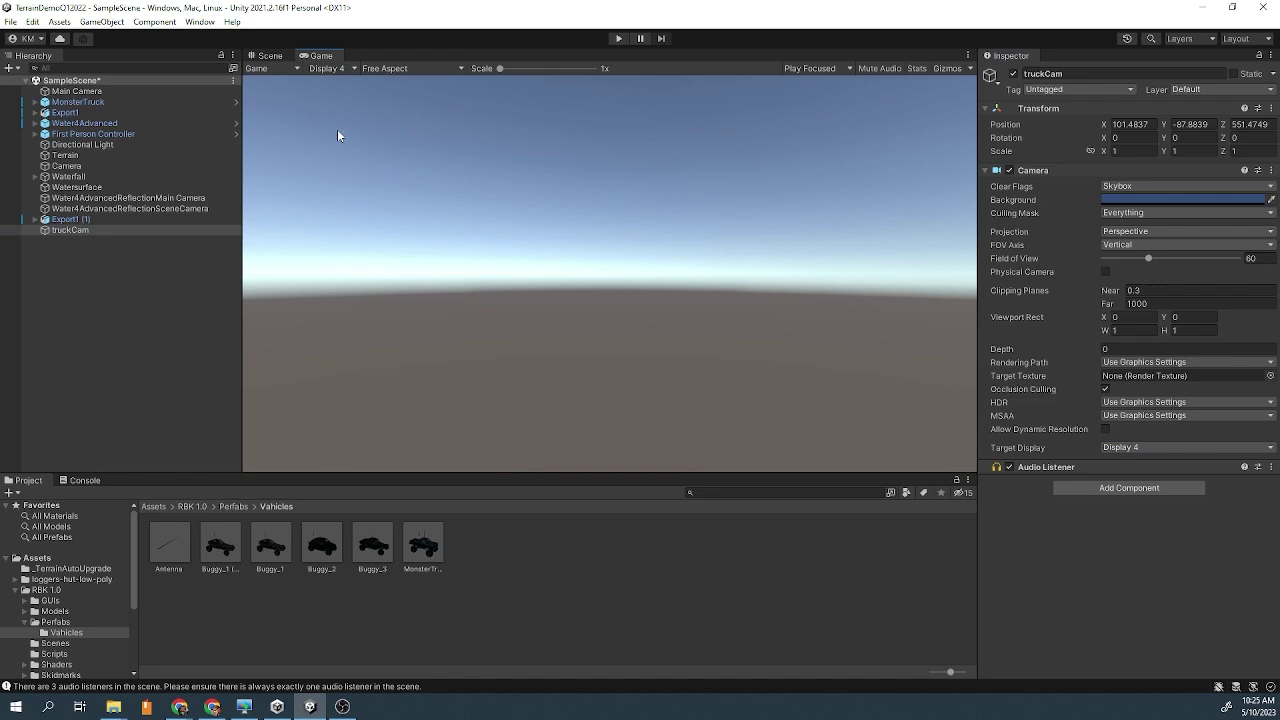
pyautogui.click(284, 58)
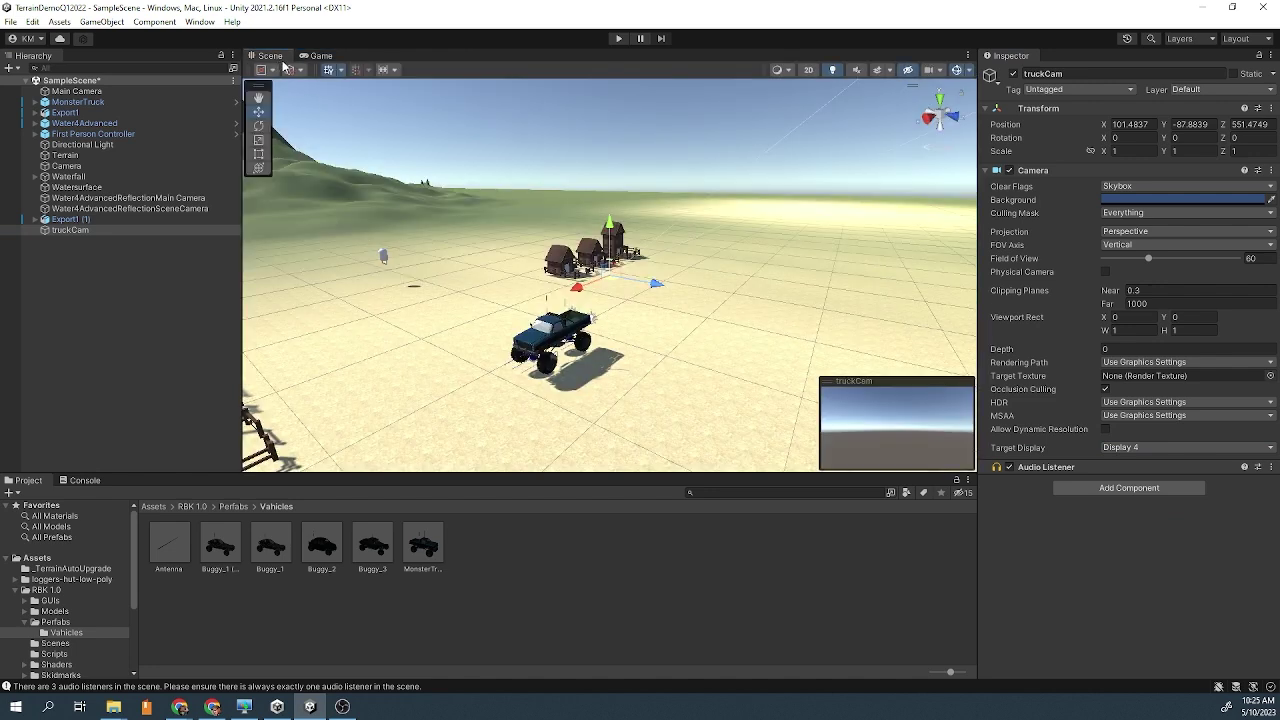
# Set truckCam's Target Display to Display 5 and show Display 5 in the Game view
pyautogui.click(1146, 448)
pyautogui.click(1145, 522)
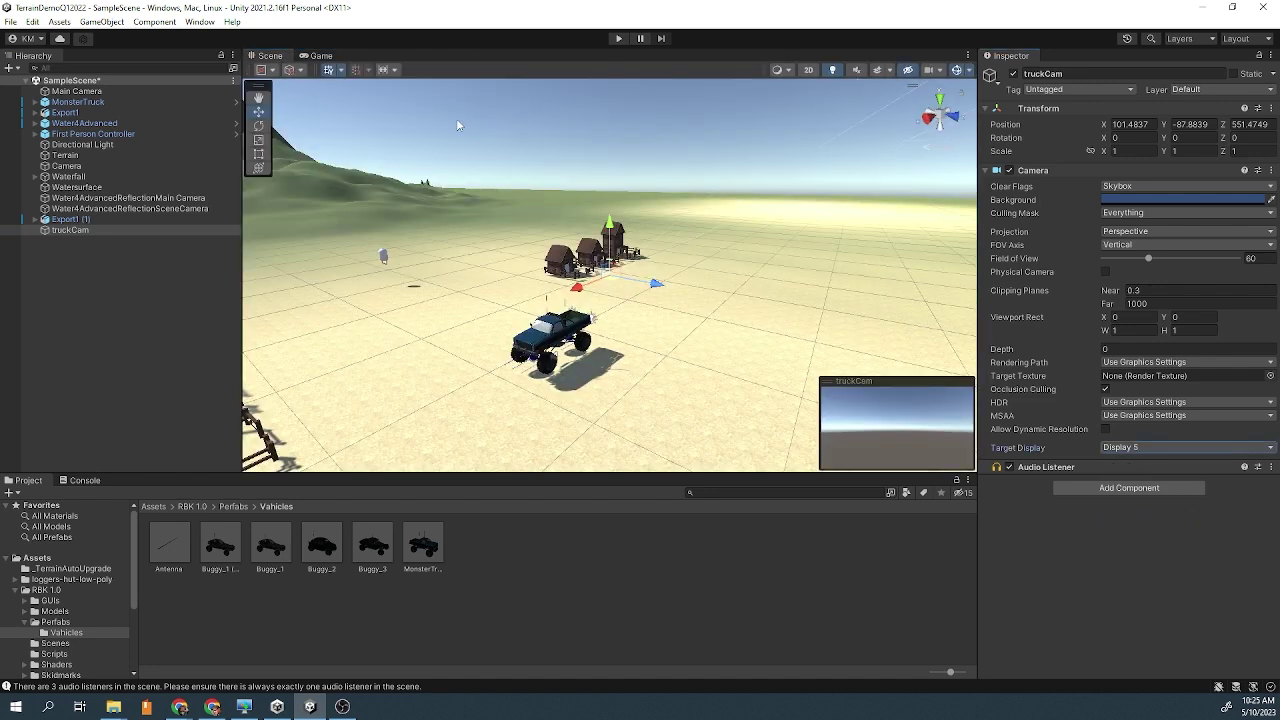
pyautogui.click(322, 56)
pyautogui.click(324, 69)
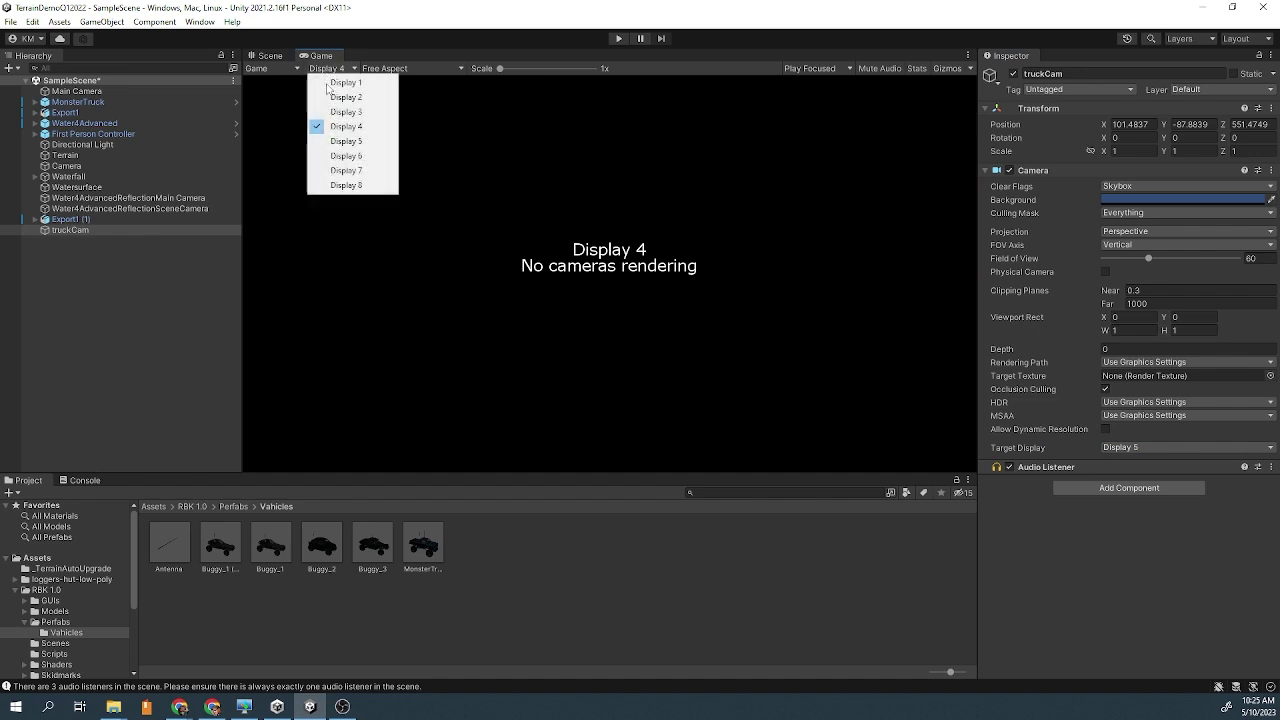
pyautogui.click(350, 140)
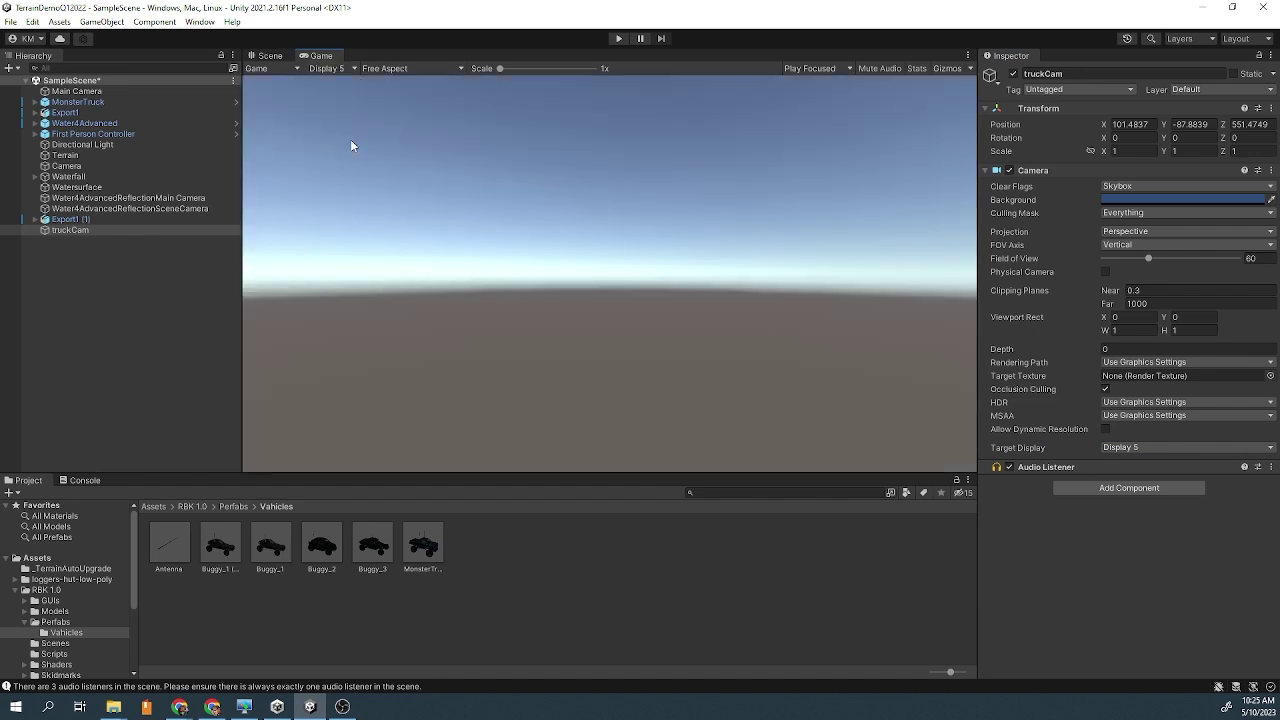
# Move truckCam over the terrain to about X 316.8, Y 30.6, Z 629.8 and check its view in the Game view
pyautogui.click(272, 57)
pyautogui.moveTo(614, 228); pyautogui.dragTo(548, 190)
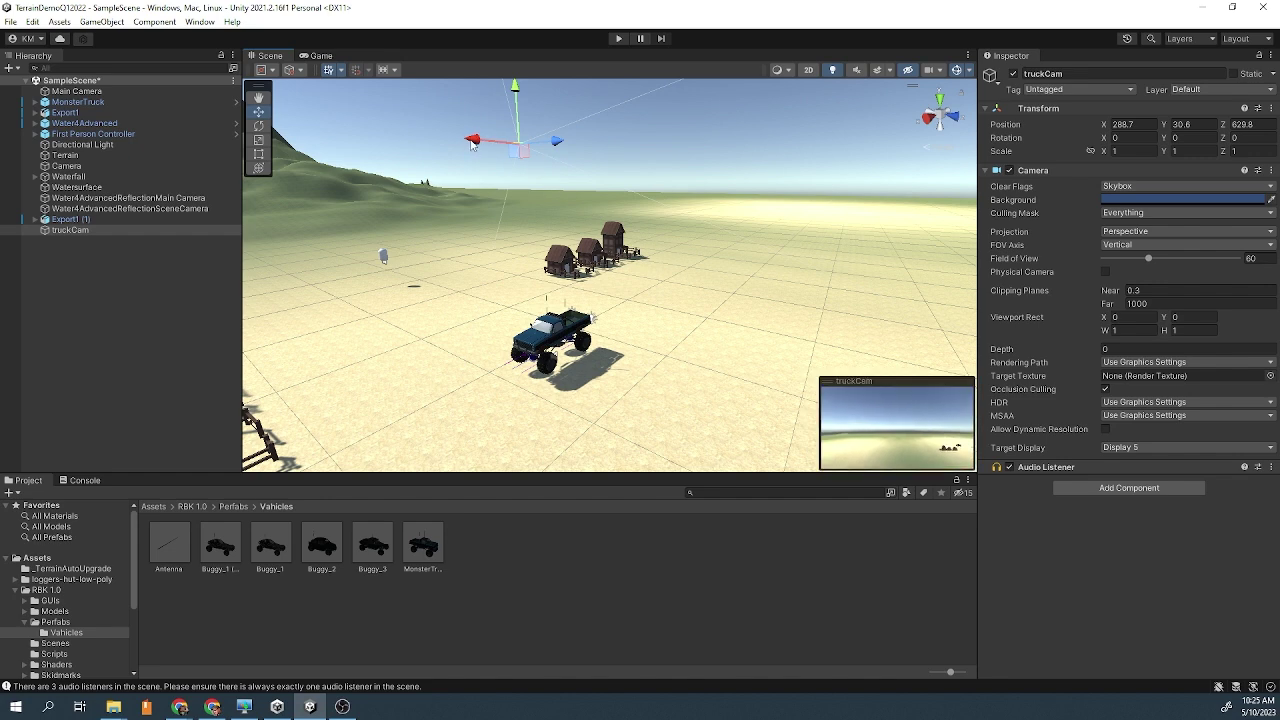
pyautogui.moveTo(472, 143); pyautogui.dragTo(400, 140)
pyautogui.click(318, 56)
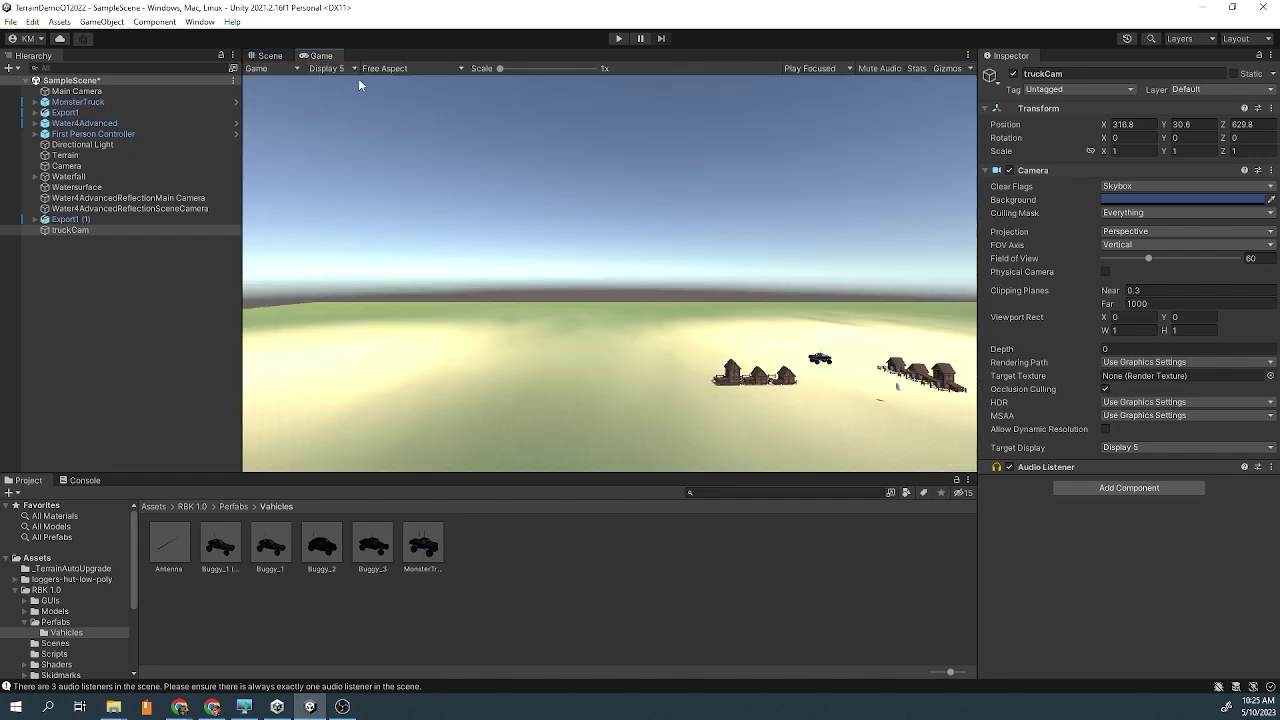
# Dock the Game view below the Scene view and shrink the Project panel to enlarge both views
pyautogui.moveTo(307, 55); pyautogui.dragTo(322, 190)
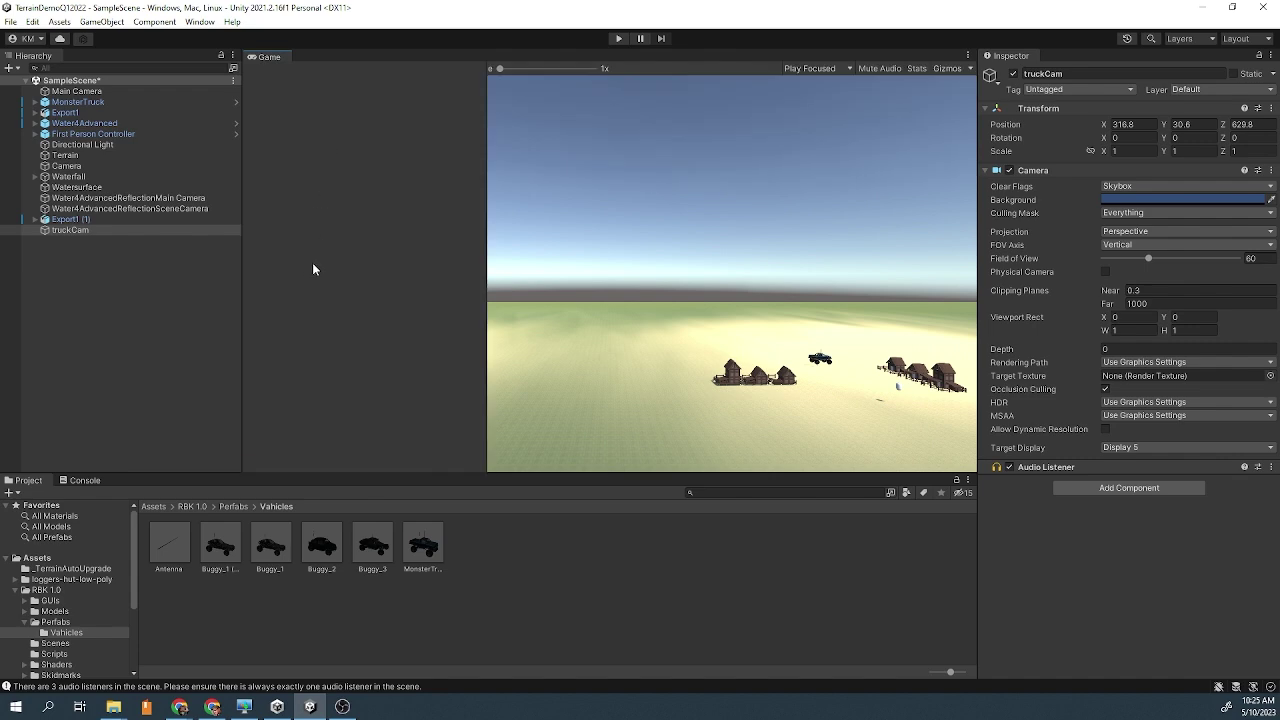
pyautogui.moveTo(313, 264); pyautogui.dragTo(428, 392)
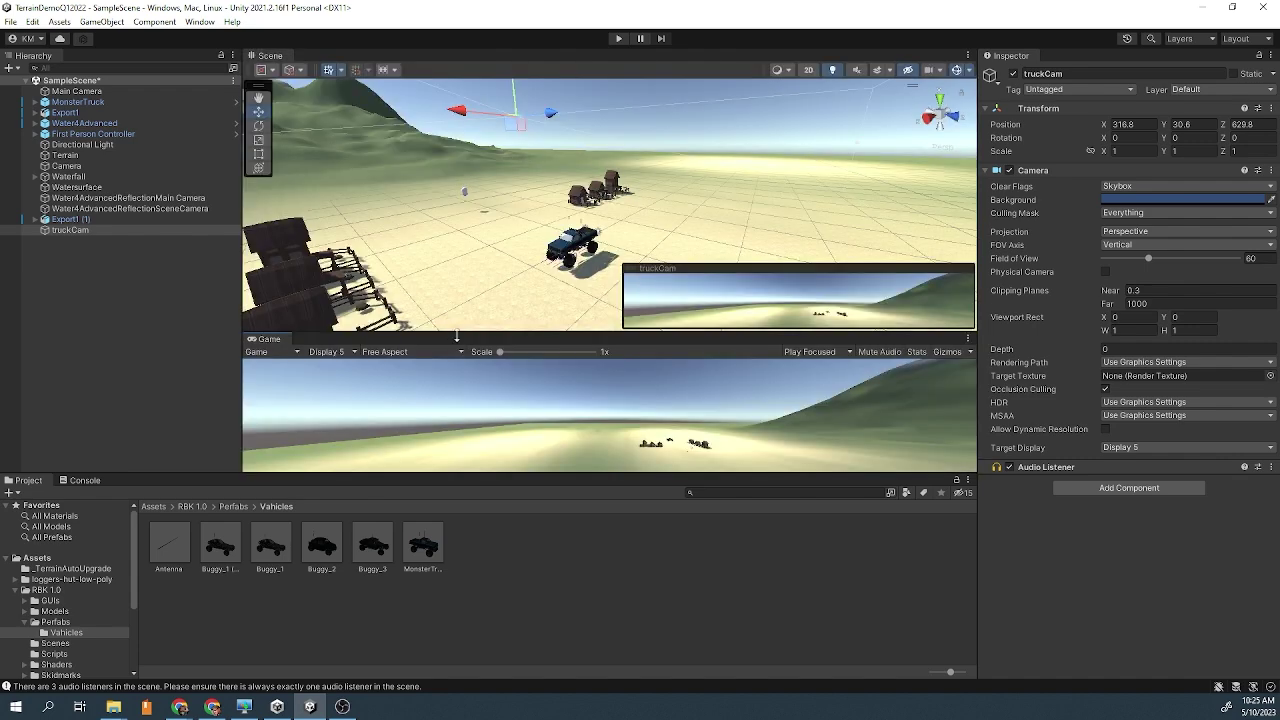
pyautogui.moveTo(456, 337); pyautogui.dragTo(457, 321)
pyautogui.moveTo(466, 473); pyautogui.dragTo(466, 602)
# Shift truckCam to about X 330.3 and Z 641.4
pyautogui.moveTo(443, 121); pyautogui.dragTo(411, 118)
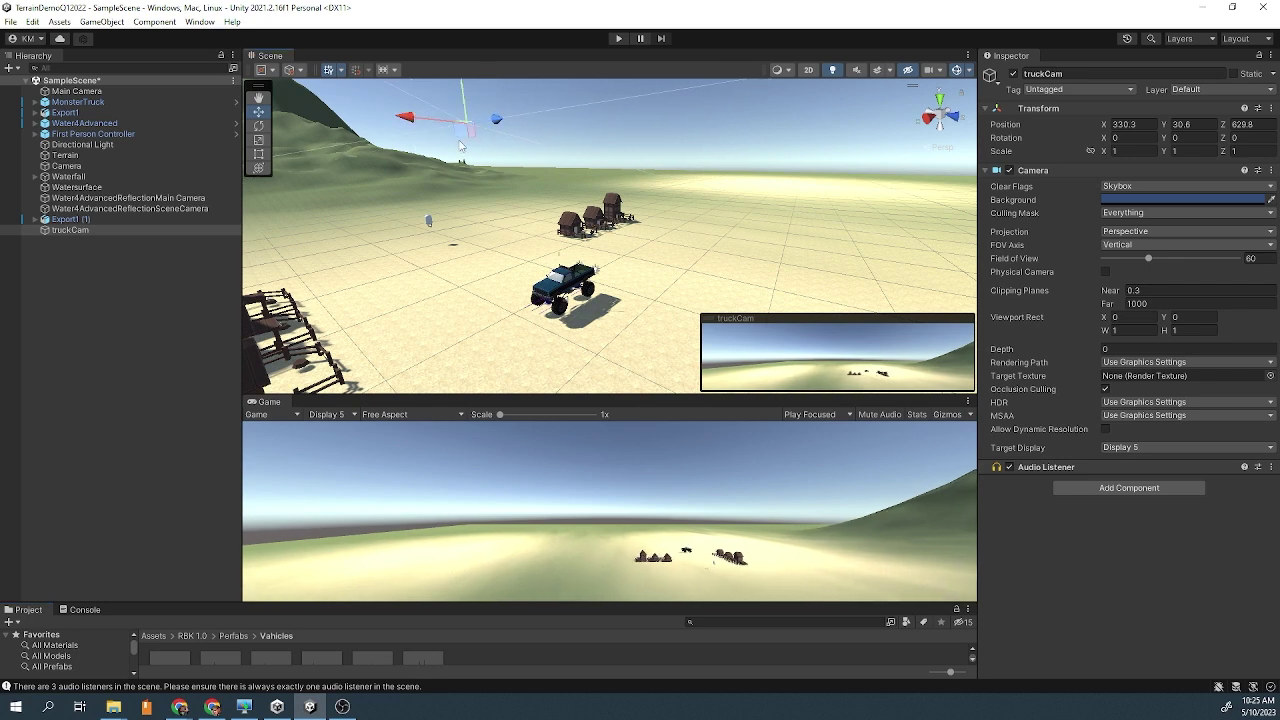
pyautogui.moveTo(503, 126); pyautogui.dragTo(519, 124)
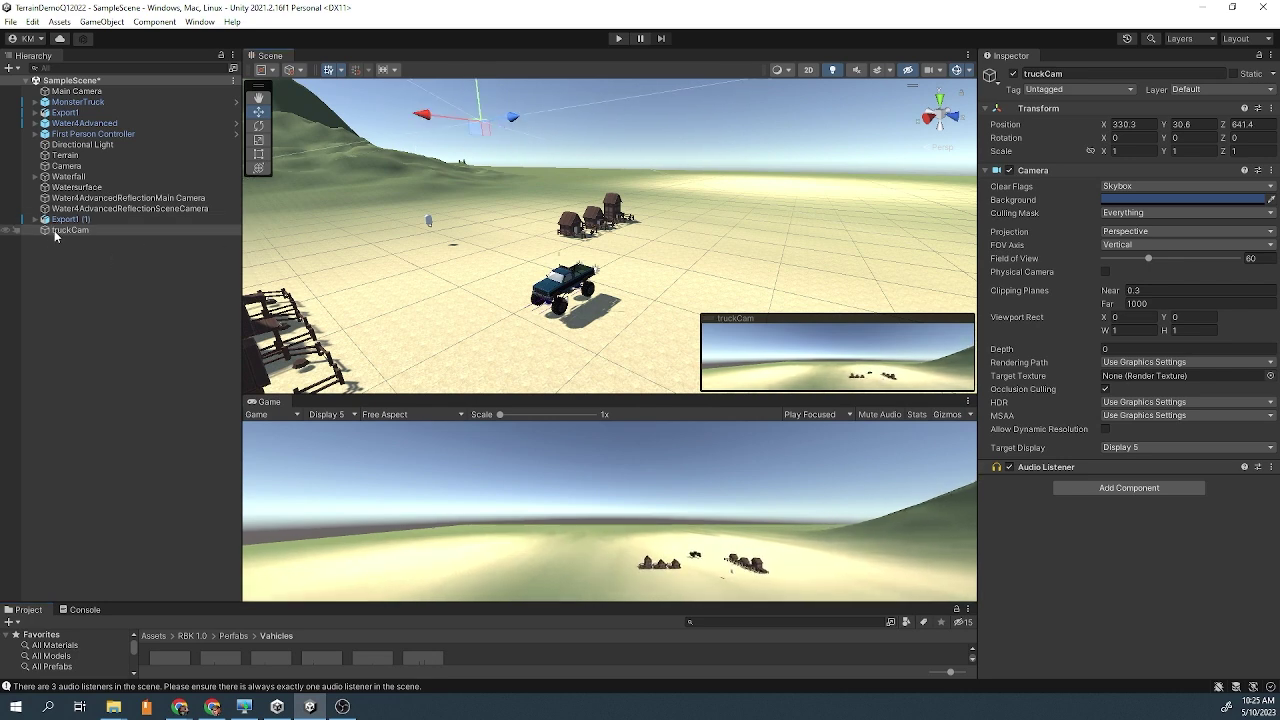
# Make truckCam a child of MonsterTruck and set its position to 0, 0, 0
pyautogui.moveTo(44, 235); pyautogui.dragTo(84, 104)
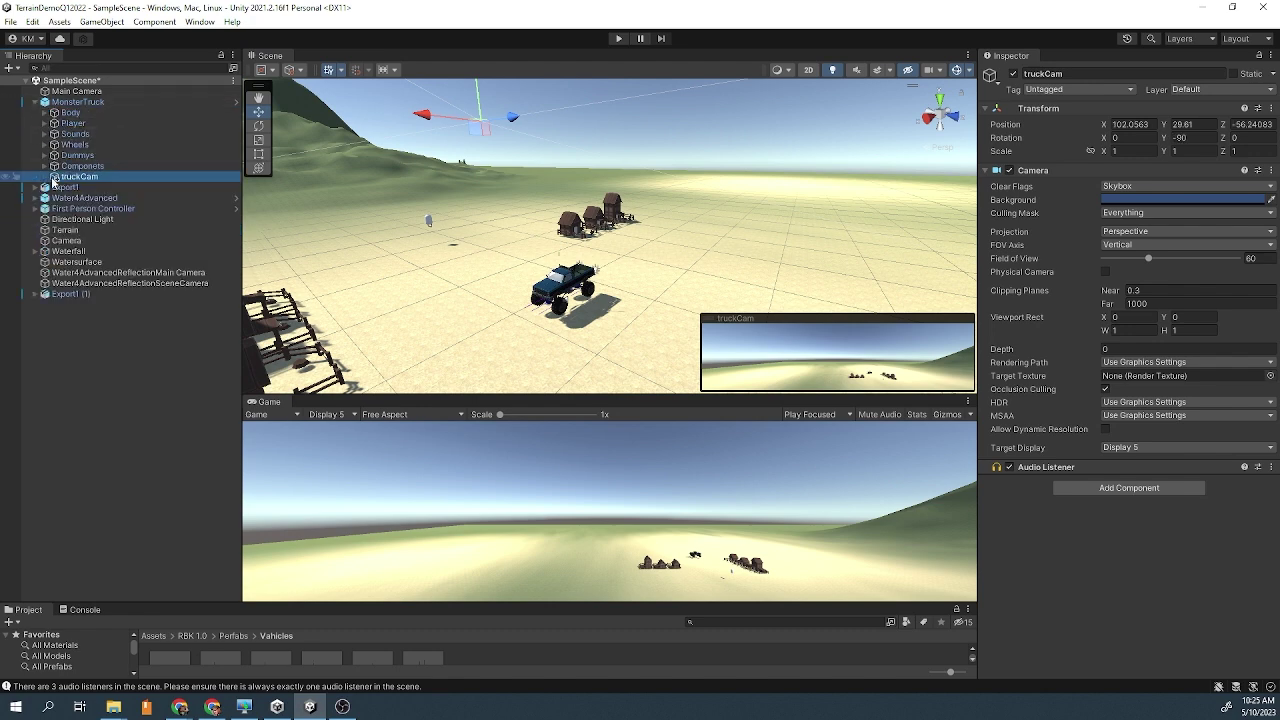
pyautogui.click(1135, 124)
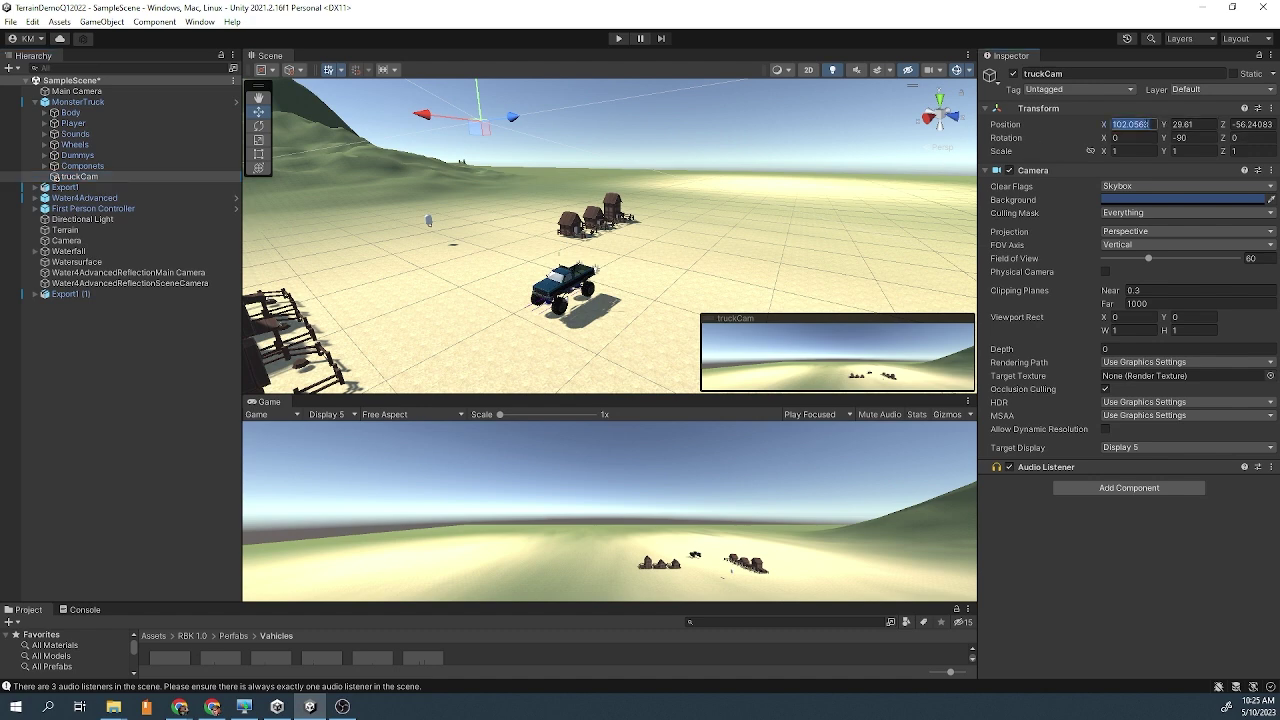
pyautogui.write('0')
pyautogui.write('0')
pyautogui.press('Tab')
pyautogui.write('0')
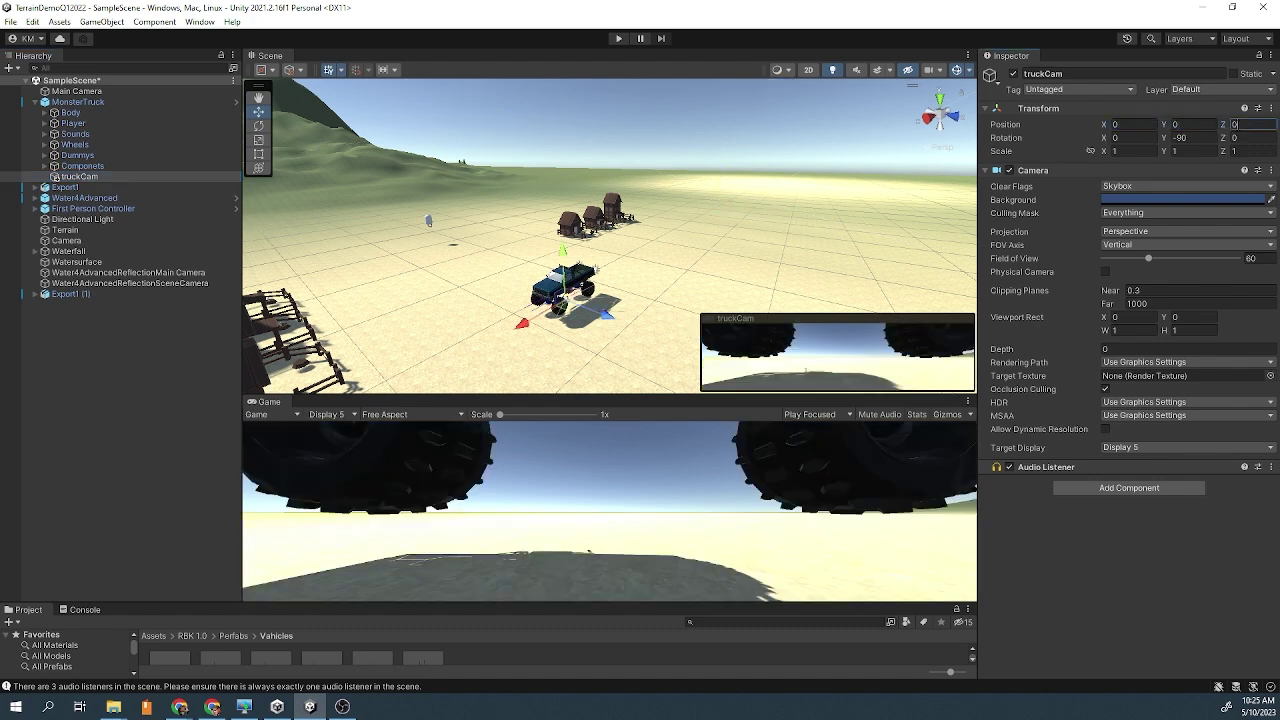
# Place truckCam behind the truck at about Y 2.86, Z -6.58 and rotate it to about -4.6 on Y
pyautogui.moveTo(1164, 124); pyautogui.dragTo(1190, 124)
pyautogui.press('e')
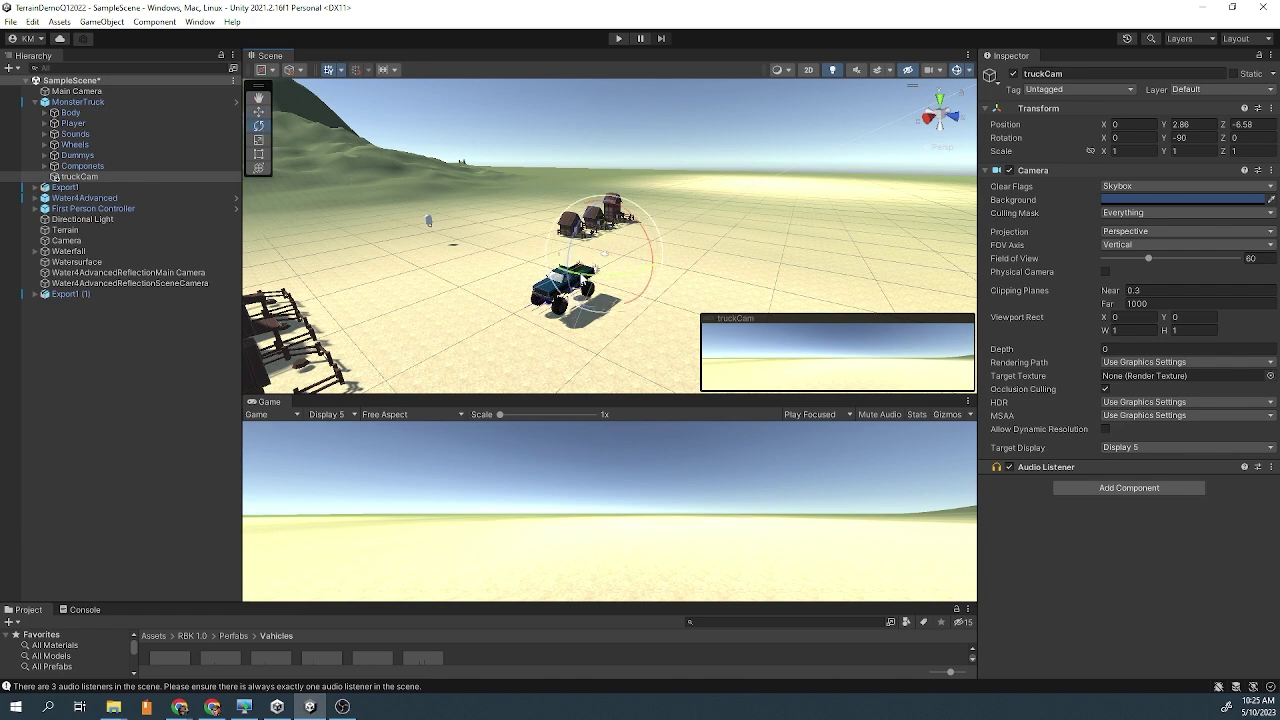
pyautogui.moveTo(600, 305); pyautogui.dragTo(283, 133)
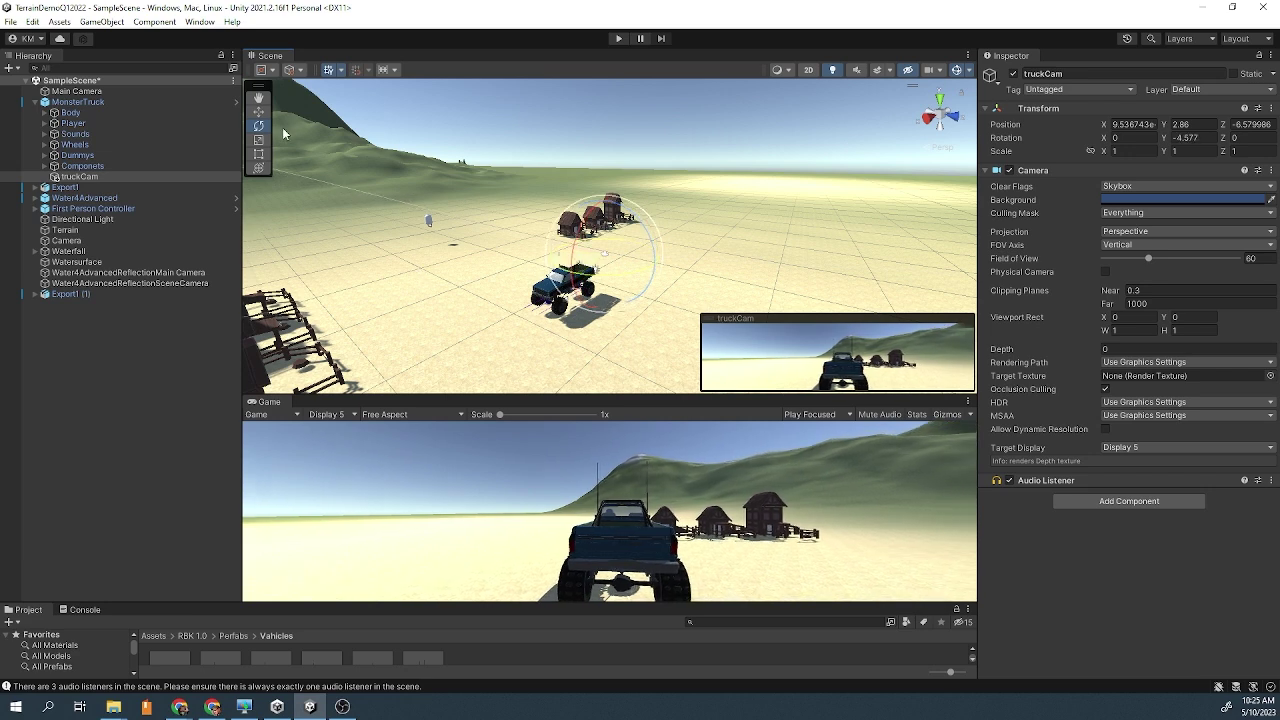
# Raise truckCam to about Y 4.07 and tilt it down to an X rotation of about 13.4
pyautogui.press('w')
pyautogui.moveTo(603, 205); pyautogui.dragTo(603, 195)
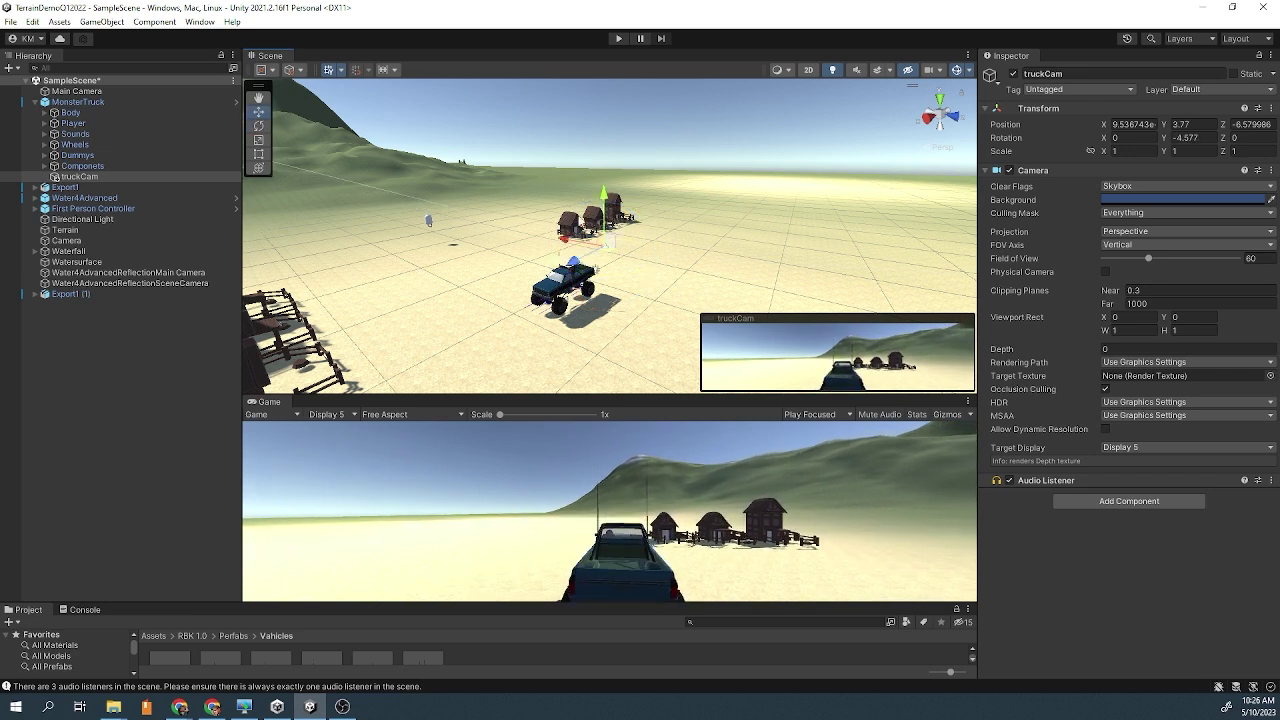
pyautogui.press('e')
pyautogui.moveTo(578, 252); pyautogui.dragTo(578, 295)
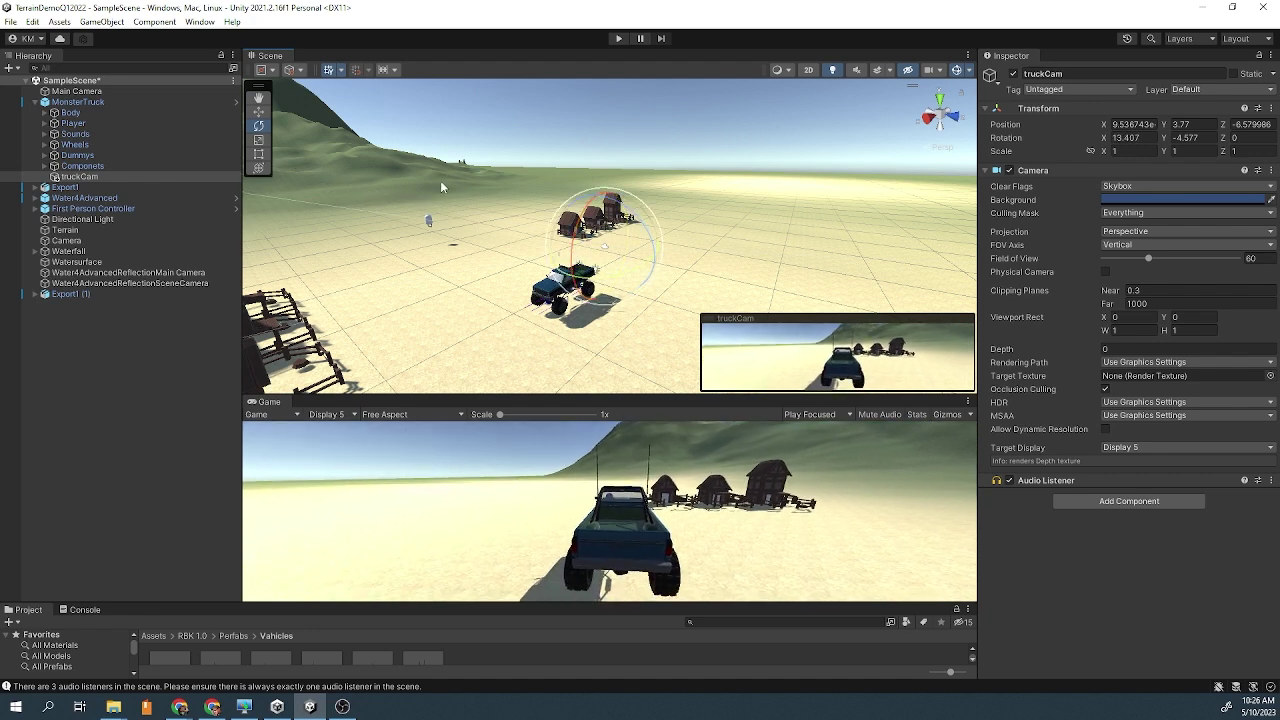
pyautogui.click(259, 111)
pyautogui.moveTo(597, 200); pyautogui.dragTo(597, 190)
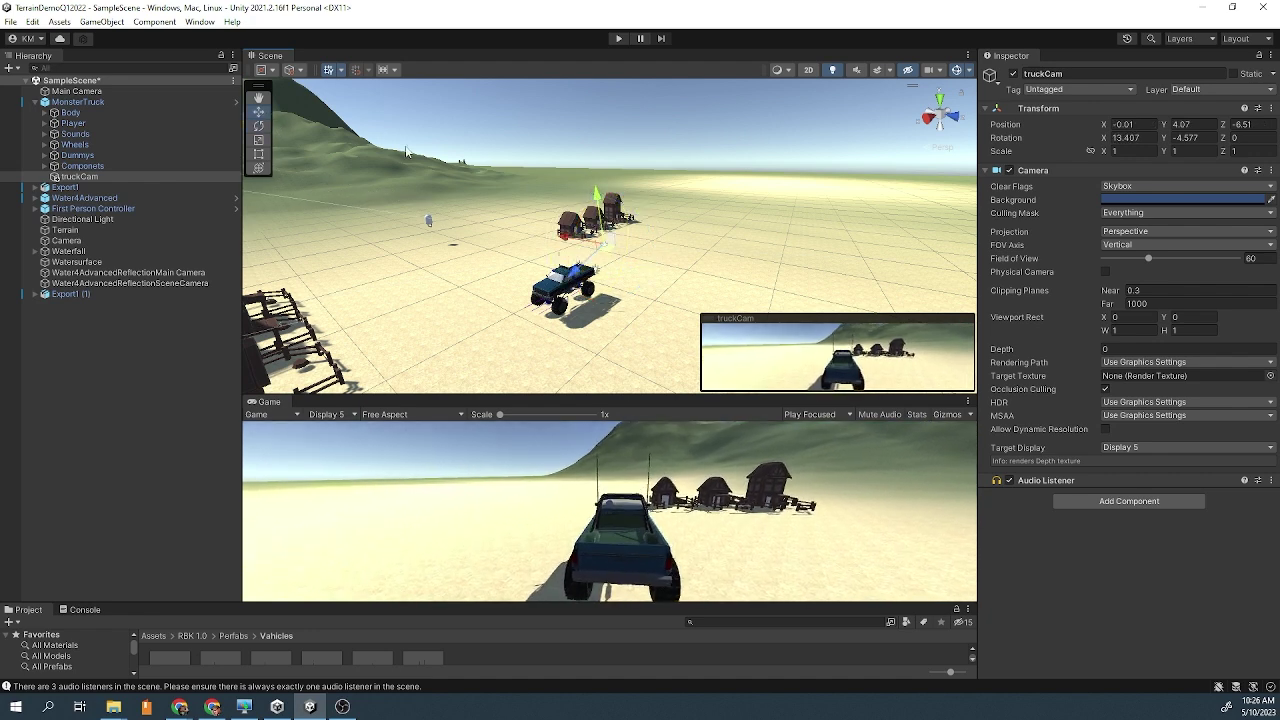
# Dock the Game view back beside the Scene view and test-drive the truck in play mode on Display 5
pyautogui.moveTo(276, 408); pyautogui.dragTo(320, 57)
pyautogui.click(329, 69)
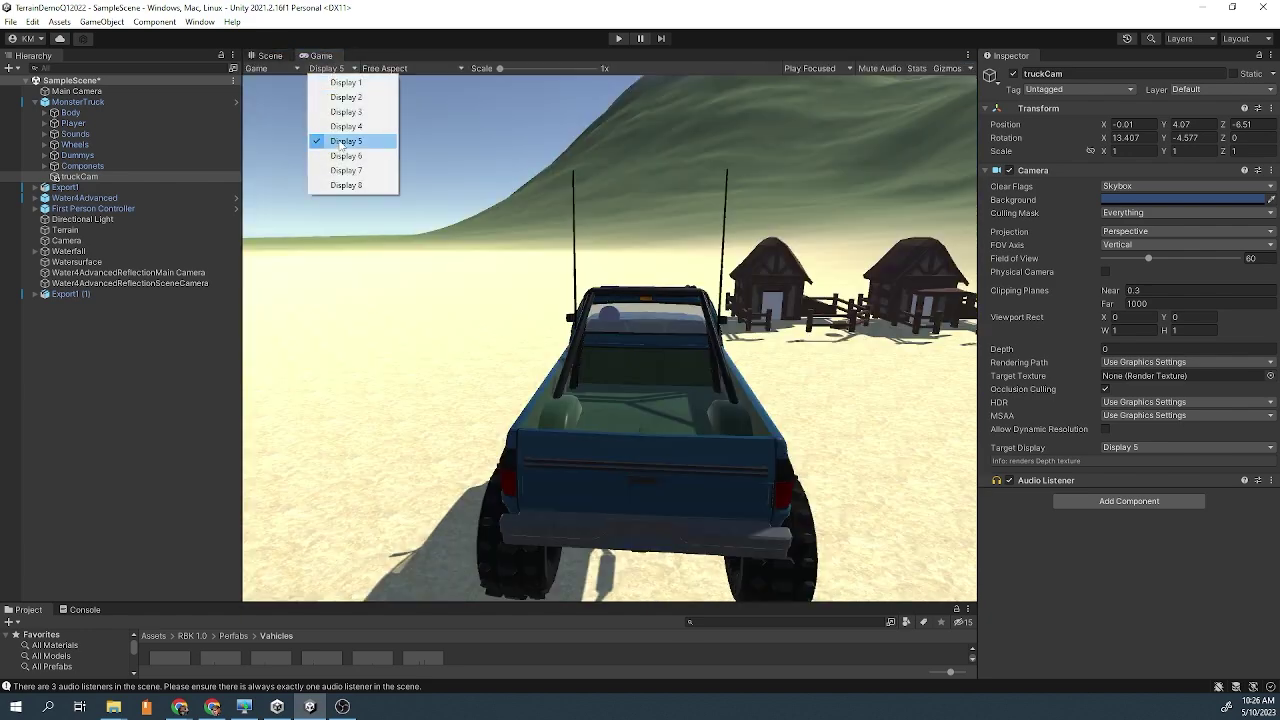
pyautogui.click(618, 39)
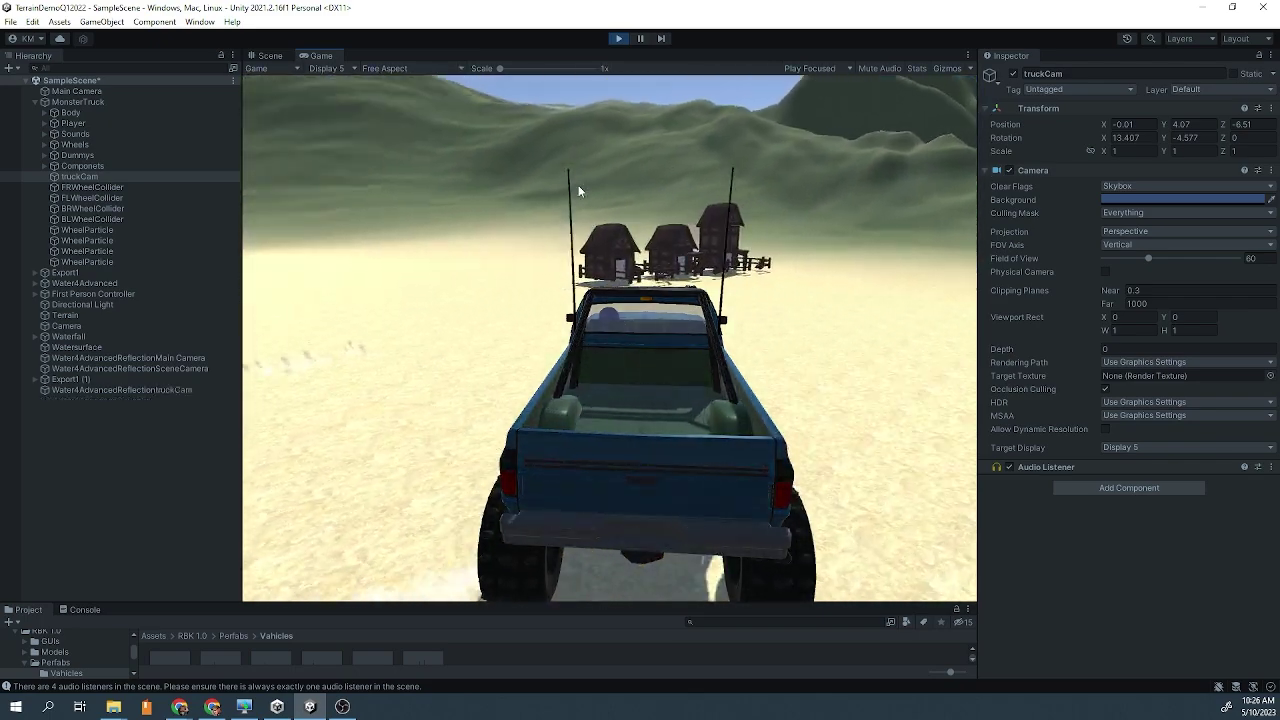
pyautogui.click(618, 39)
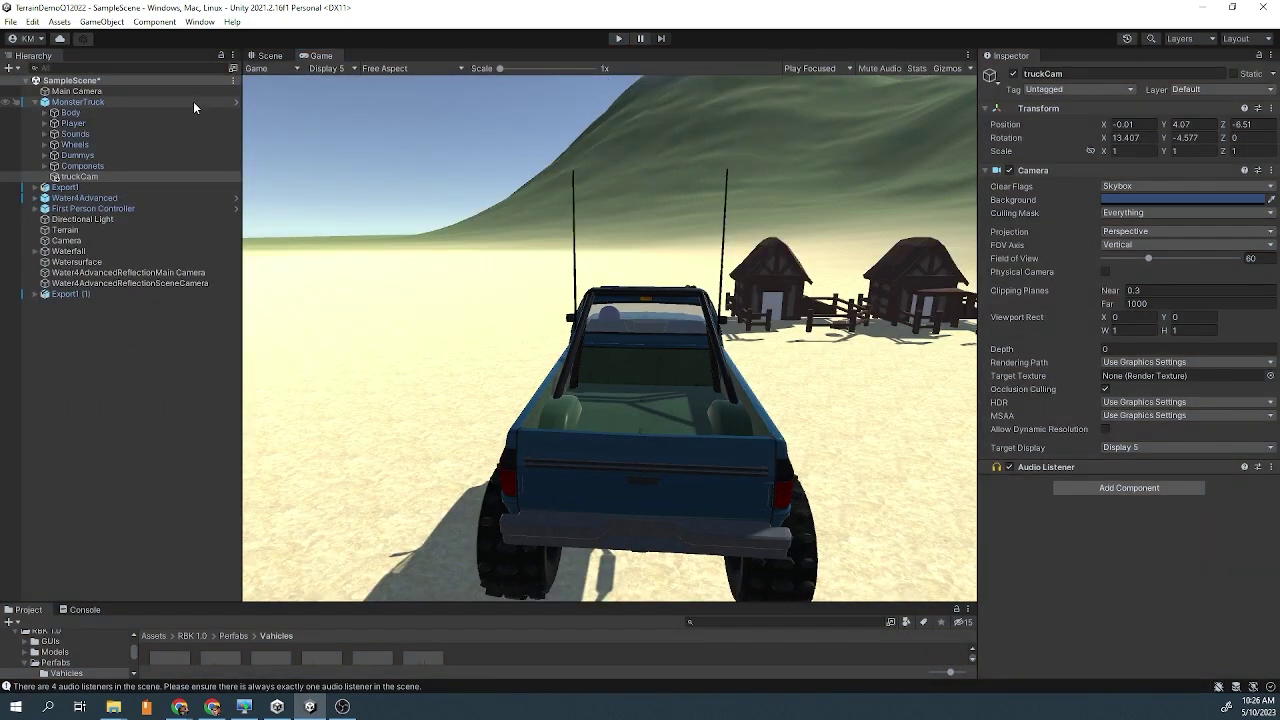
# Add a new camera to the scene and name it RaisedCam
pyautogui.click(101, 22)
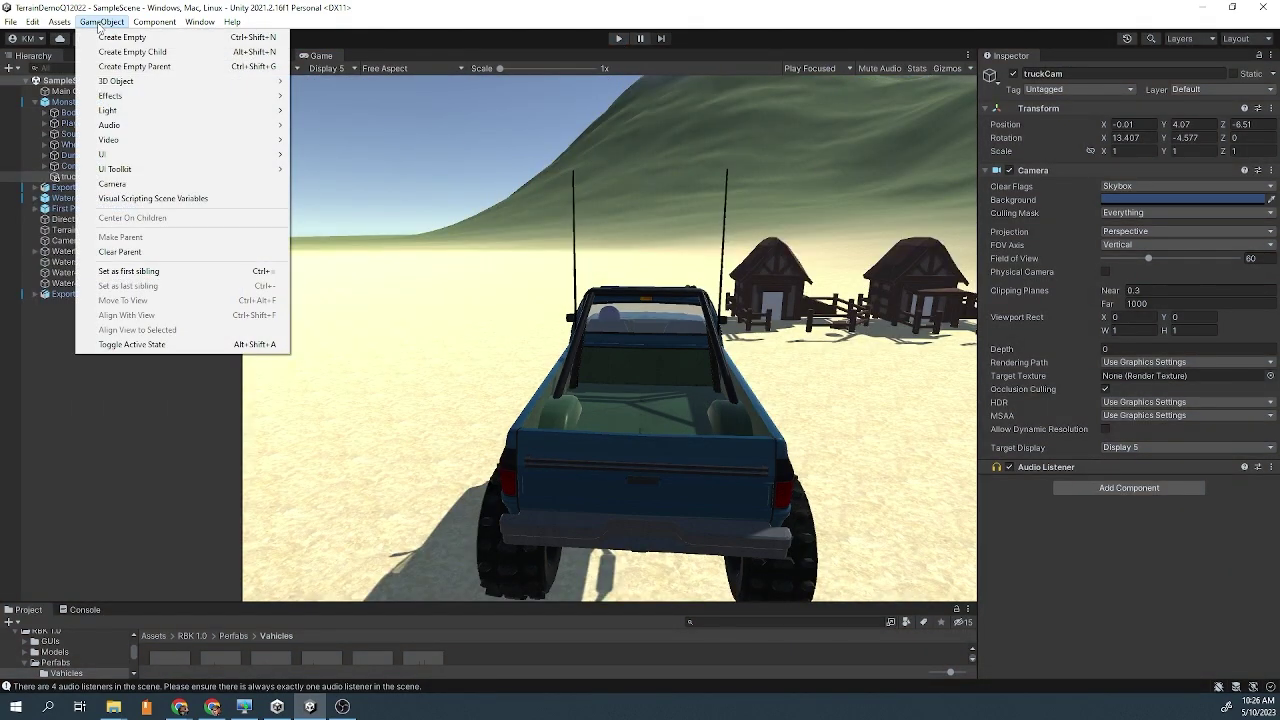
pyautogui.click(112, 184)
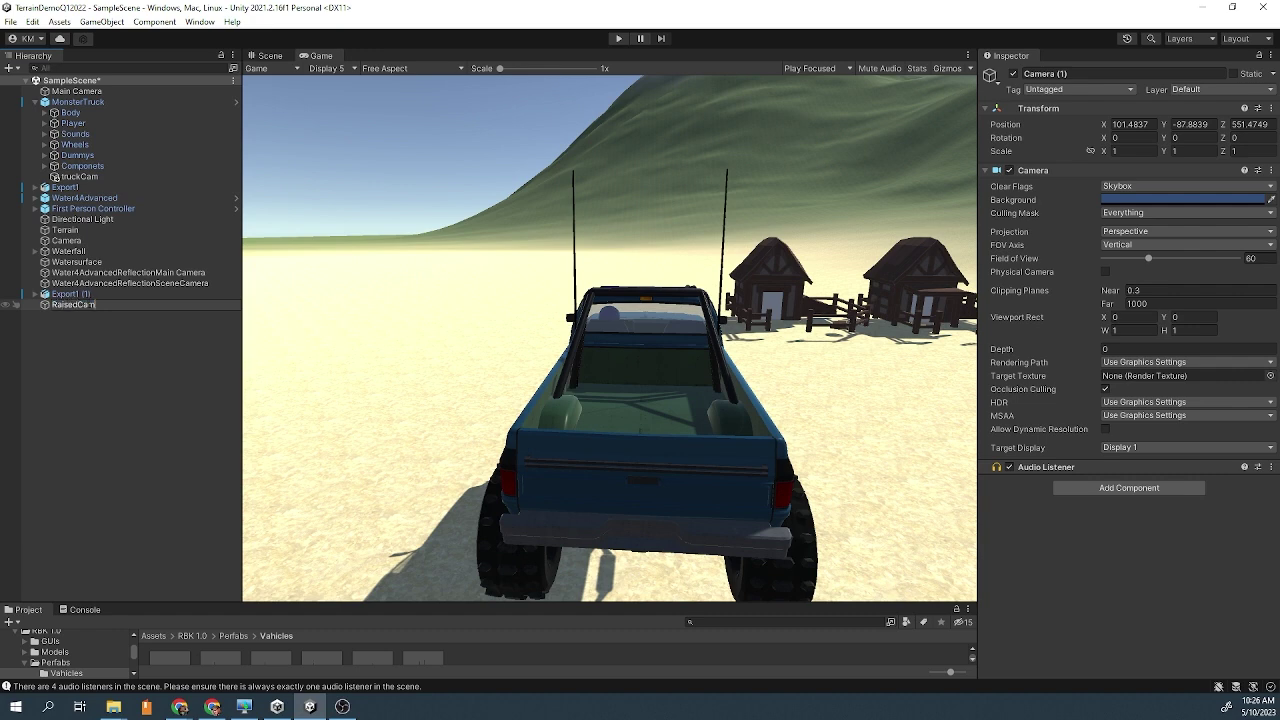
pyautogui.press('Return')
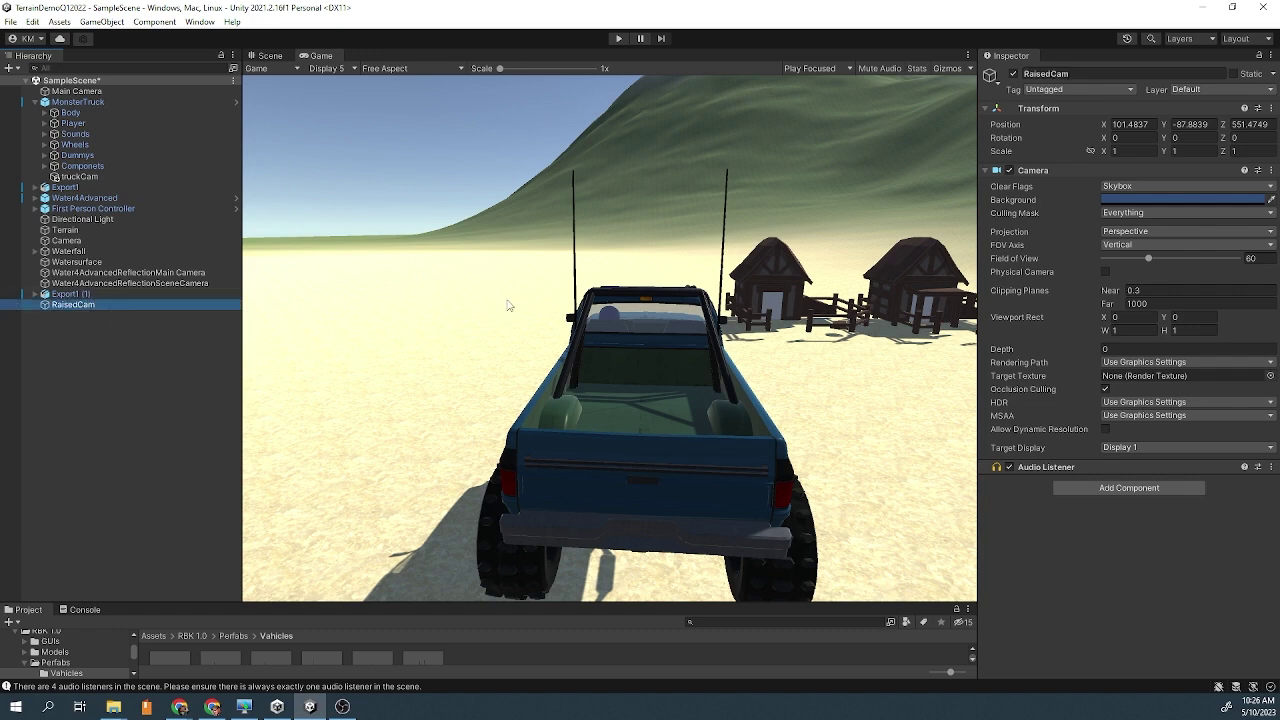
# Position RaisedCam above the terrain at about X 357.9, Y 22.5, Z 645.2 and tilt it down about 17.3 degrees
pyautogui.click(268, 56)
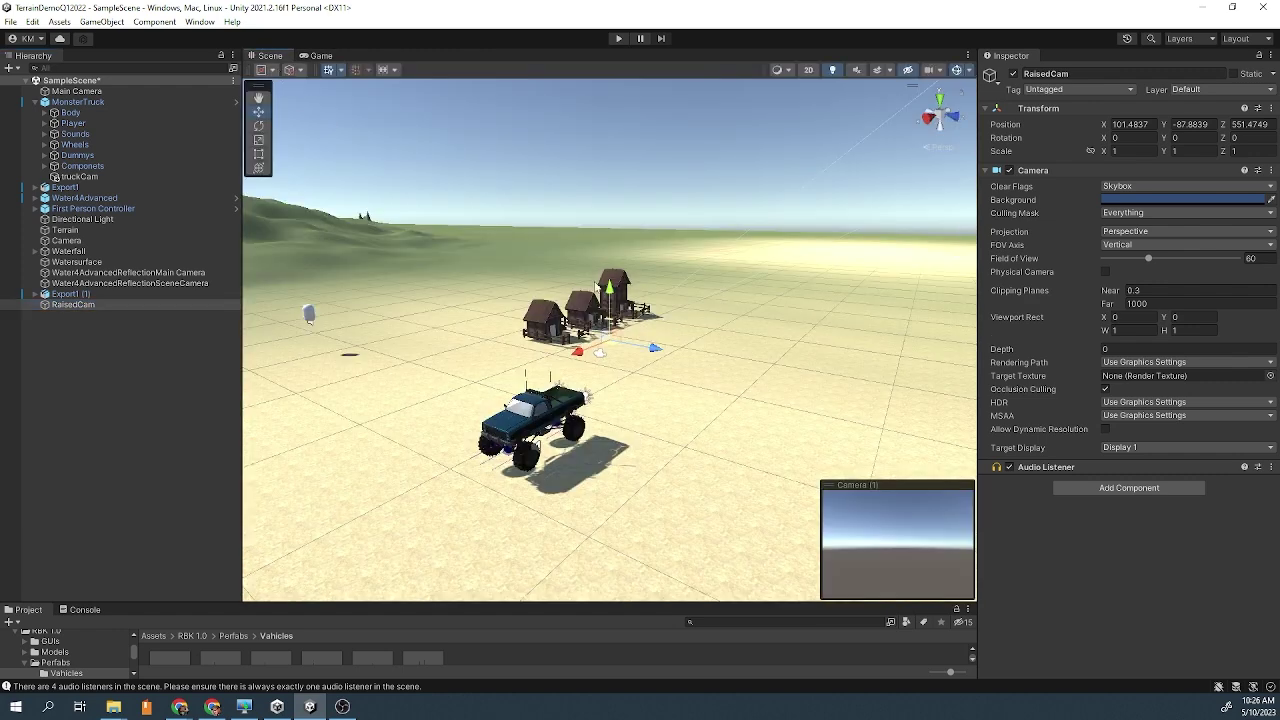
pyautogui.moveTo(598, 287); pyautogui.dragTo(615, 162)
pyautogui.moveTo(581, 221); pyautogui.dragTo(340, 232)
pyautogui.moveTo(340, 232); pyautogui.dragTo(296, 190, button='middle')
pyautogui.click(258, 127)
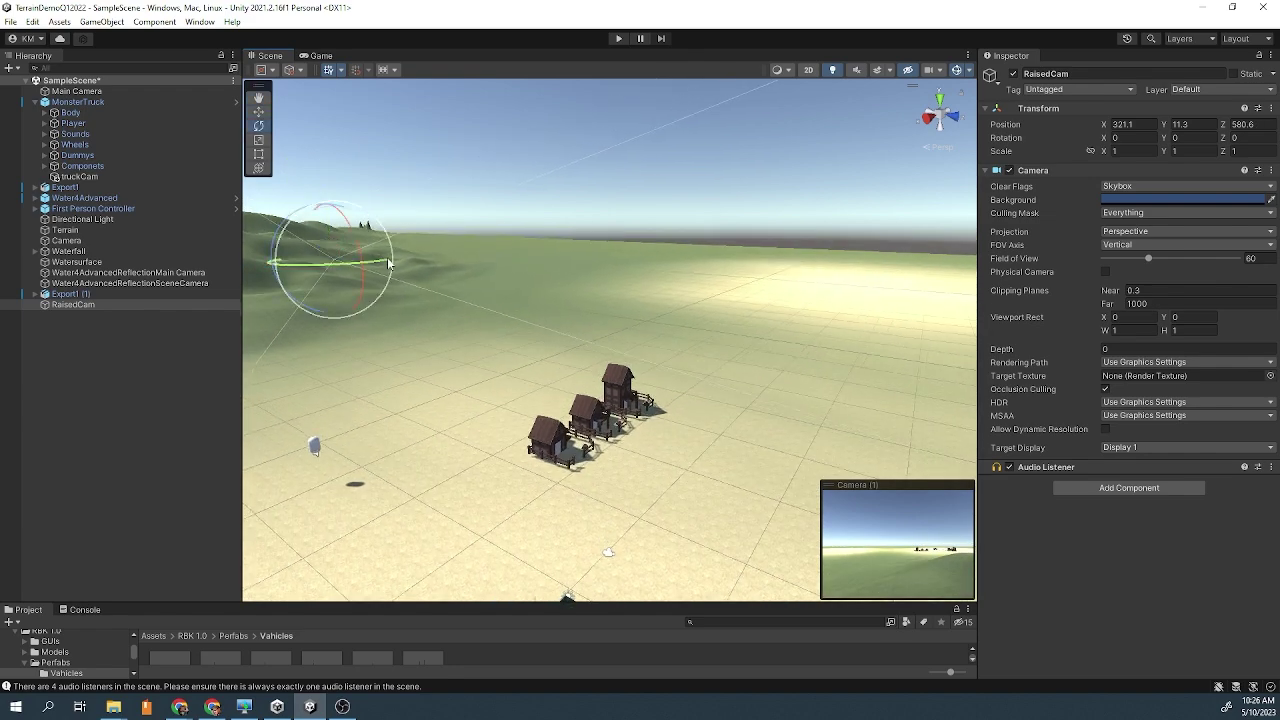
pyautogui.moveTo(363, 260); pyautogui.dragTo(316, 188)
pyautogui.click(258, 112)
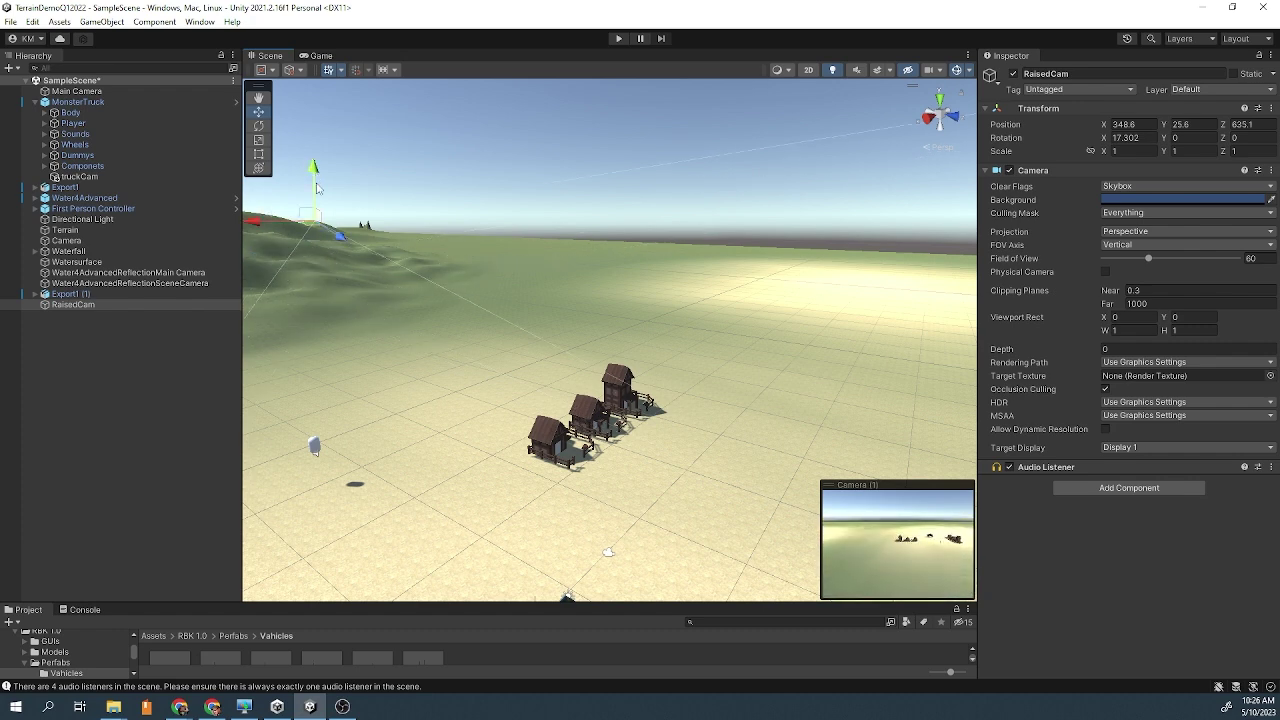
pyautogui.moveTo(341, 238); pyautogui.dragTo(234, 238)
# Set RaisedCam's Target Display to Display 6 and play-test the scene with Display 6 in the Game view
pyautogui.click(1162, 450)
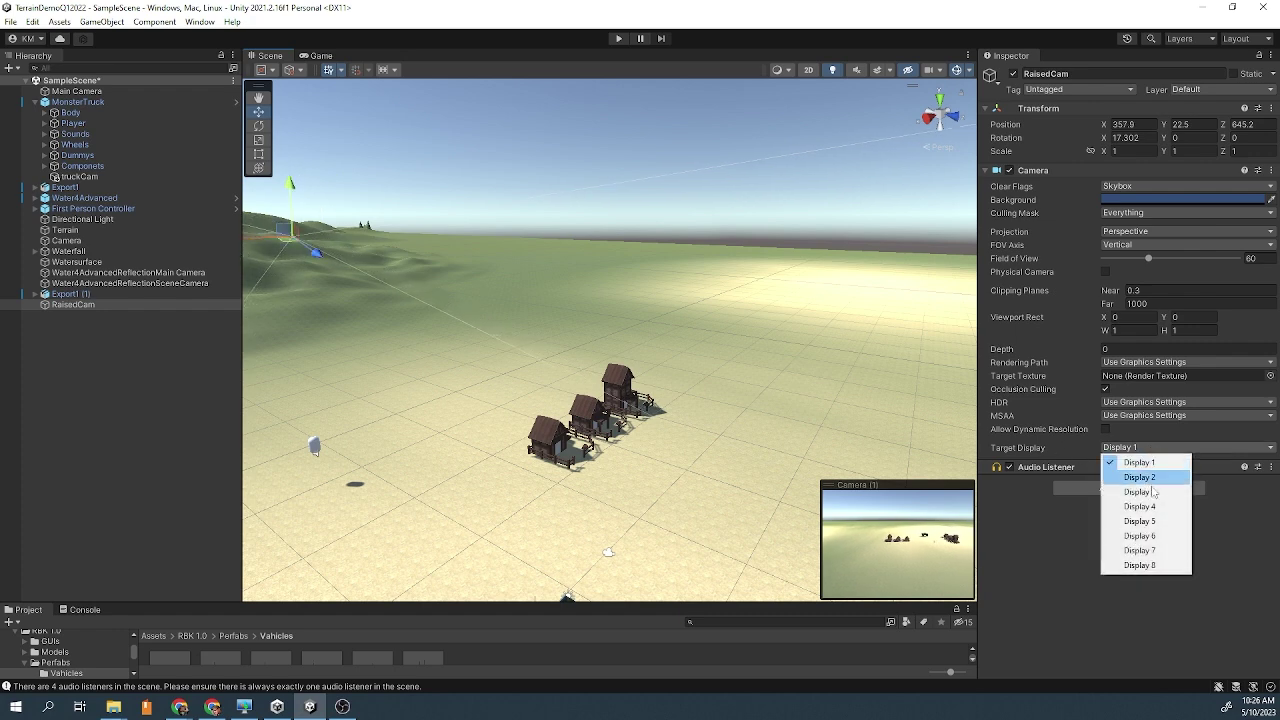
pyautogui.click(1140, 536)
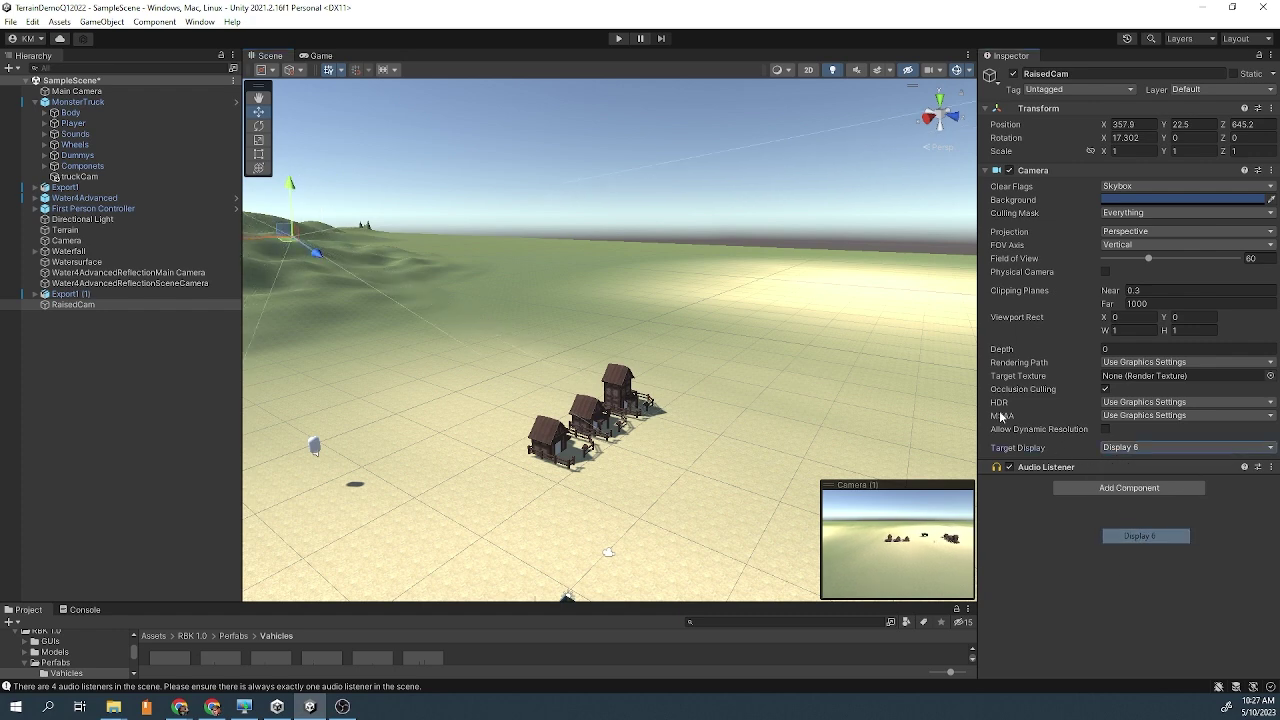
pyautogui.click(318, 55)
pyautogui.click(326, 68)
pyautogui.click(340, 158)
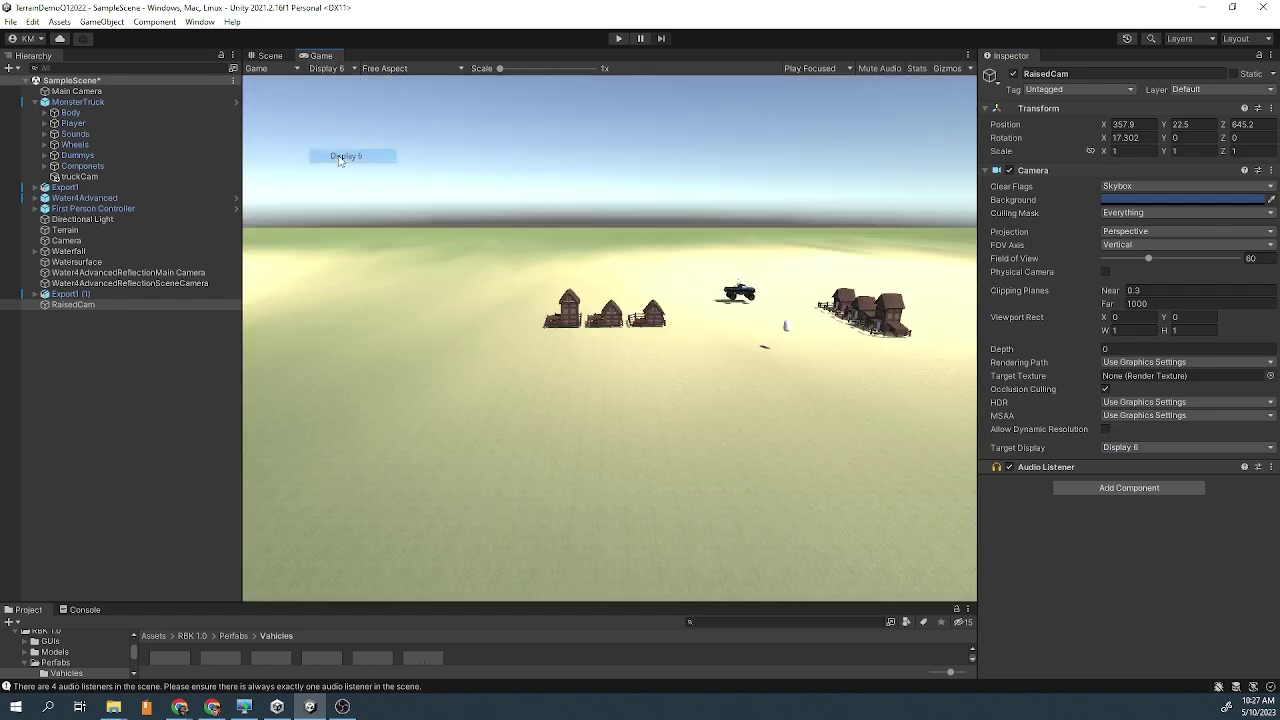
pyautogui.click(619, 39)
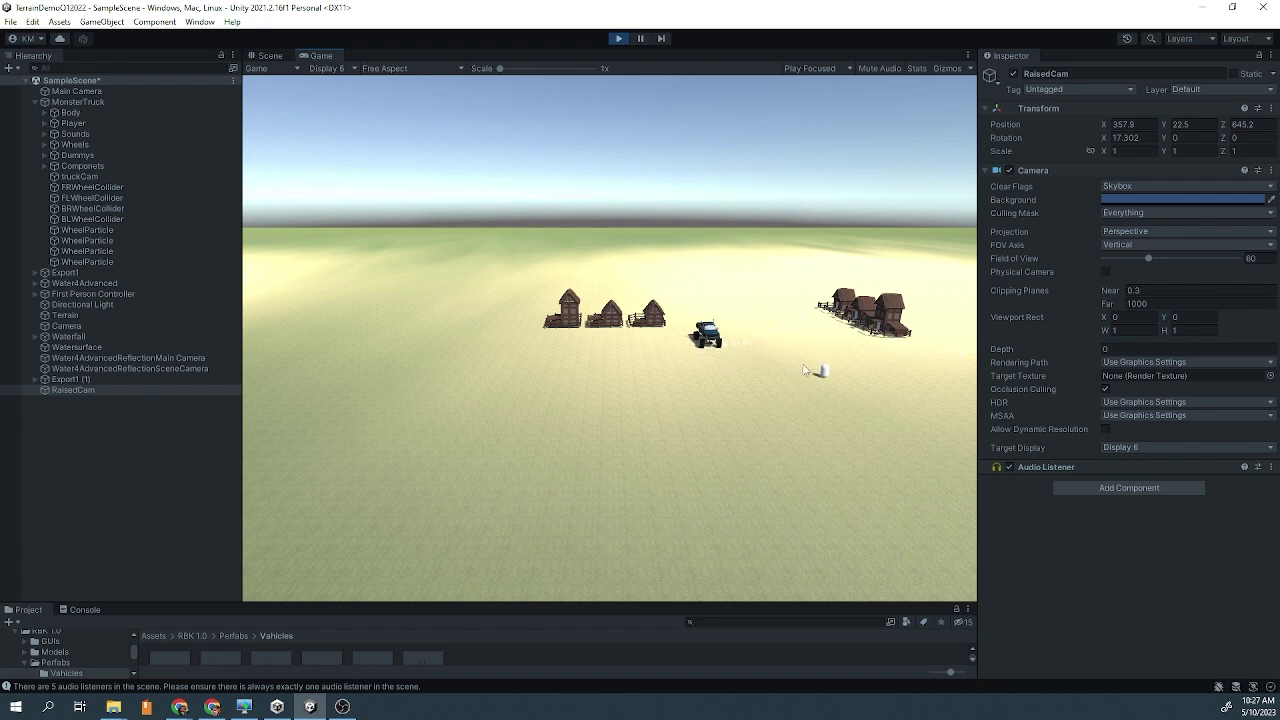
pyautogui.click(615, 38)
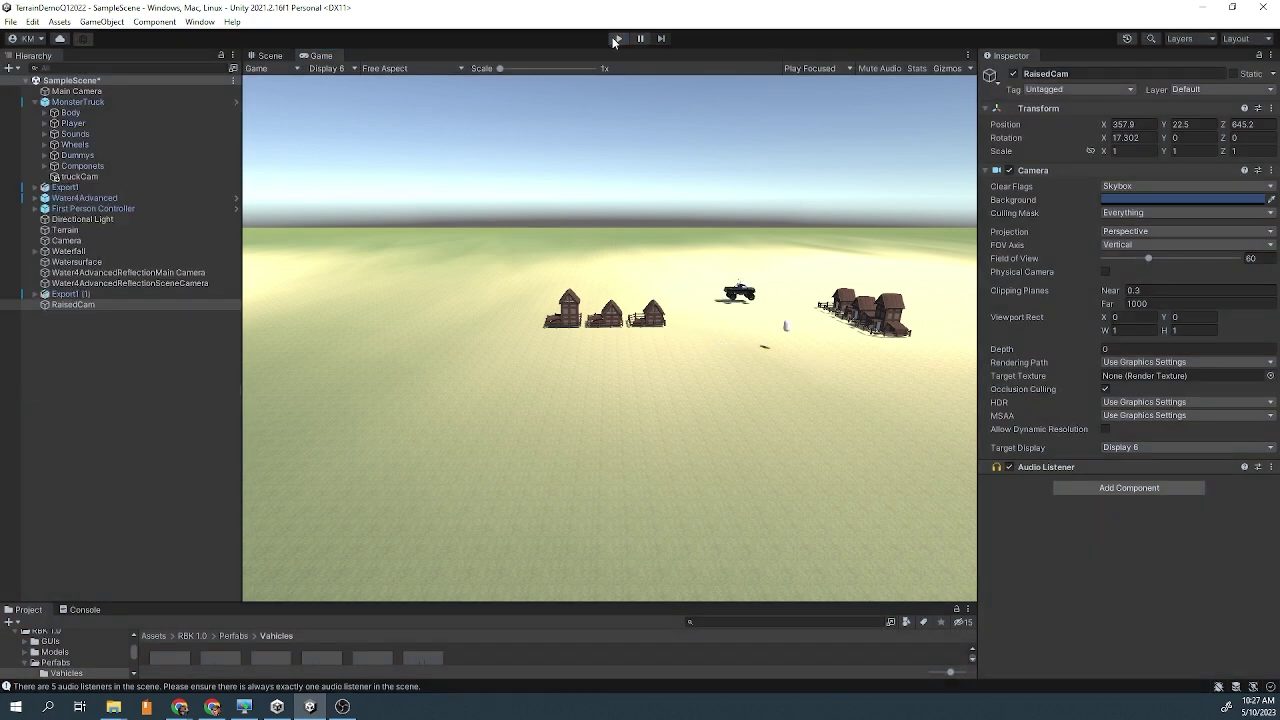
# Move RaisedCam closer to the huts, to about X 374.2, Y 20.1, Z 671.8, and test-drive the truck from its view
pyautogui.click(68, 305)
pyautogui.click(268, 55)
pyautogui.moveTo(310, 257); pyautogui.dragTo(395, 276)
pyautogui.moveTo(303, 290); pyautogui.dragTo(250, 296)
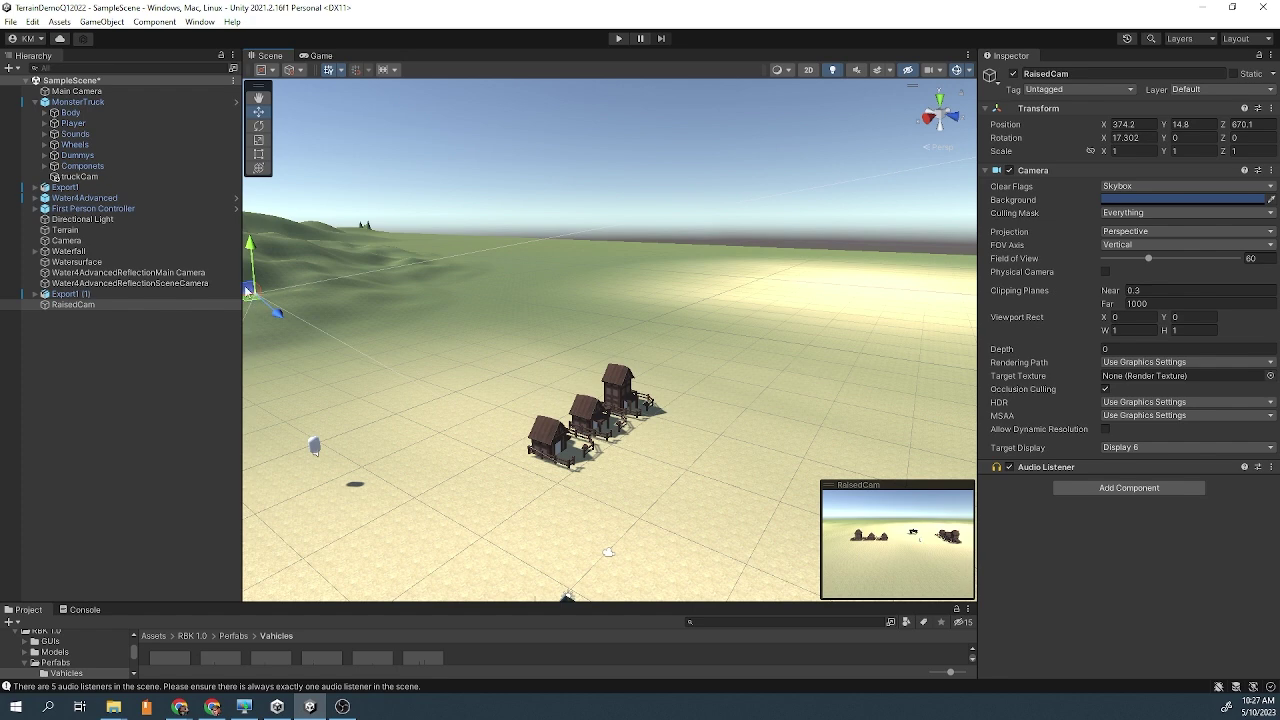
pyautogui.moveTo(253, 245); pyautogui.dragTo(256, 236)
pyautogui.click(321, 56)
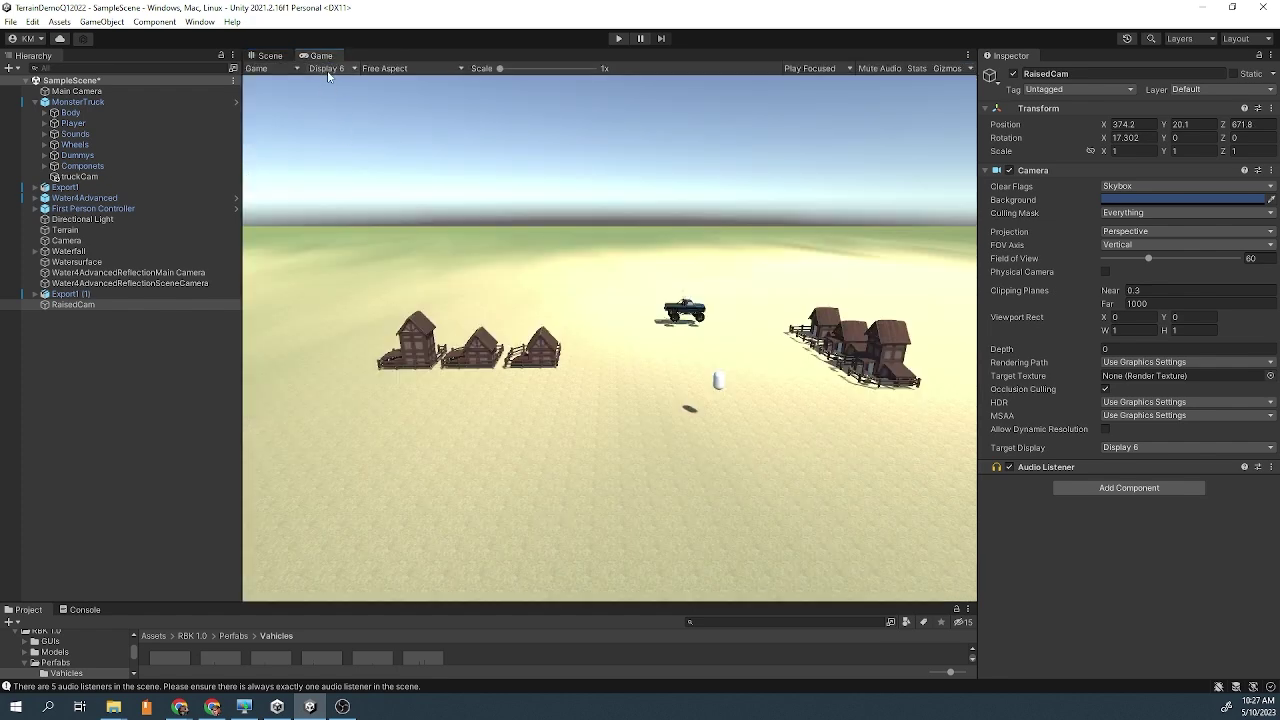
pyautogui.click(620, 39)
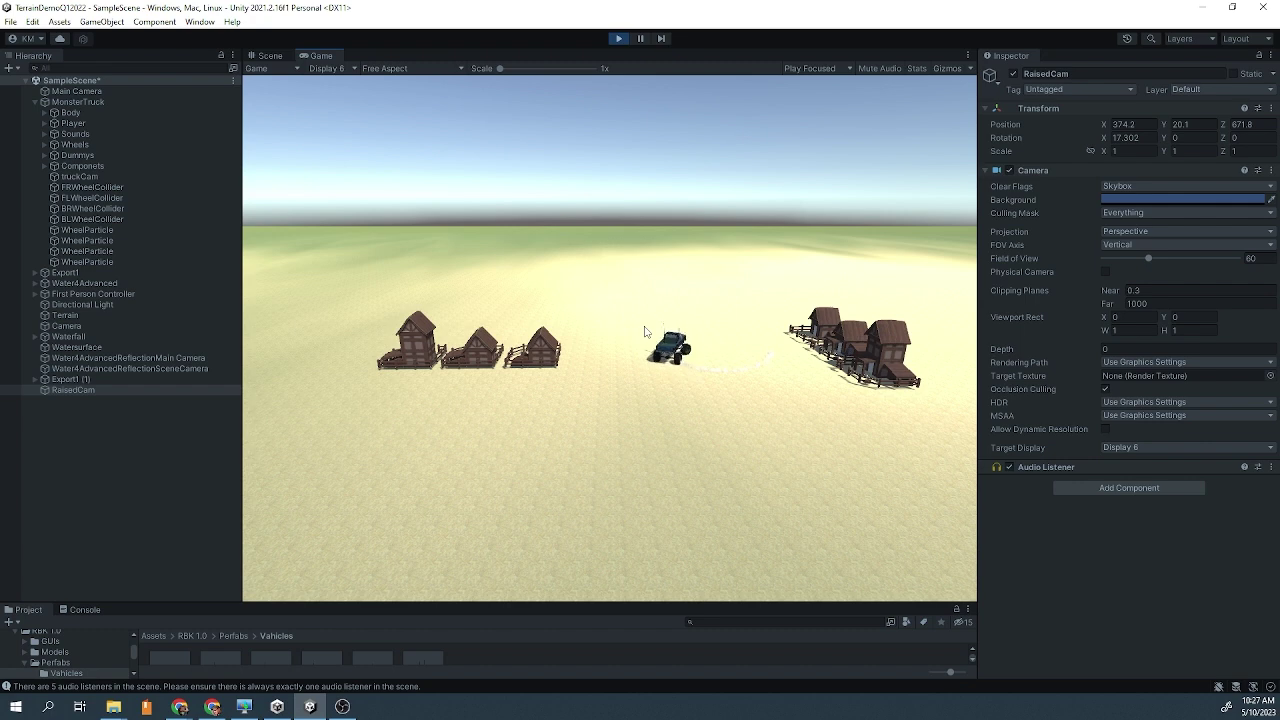
pyautogui.click(619, 38)
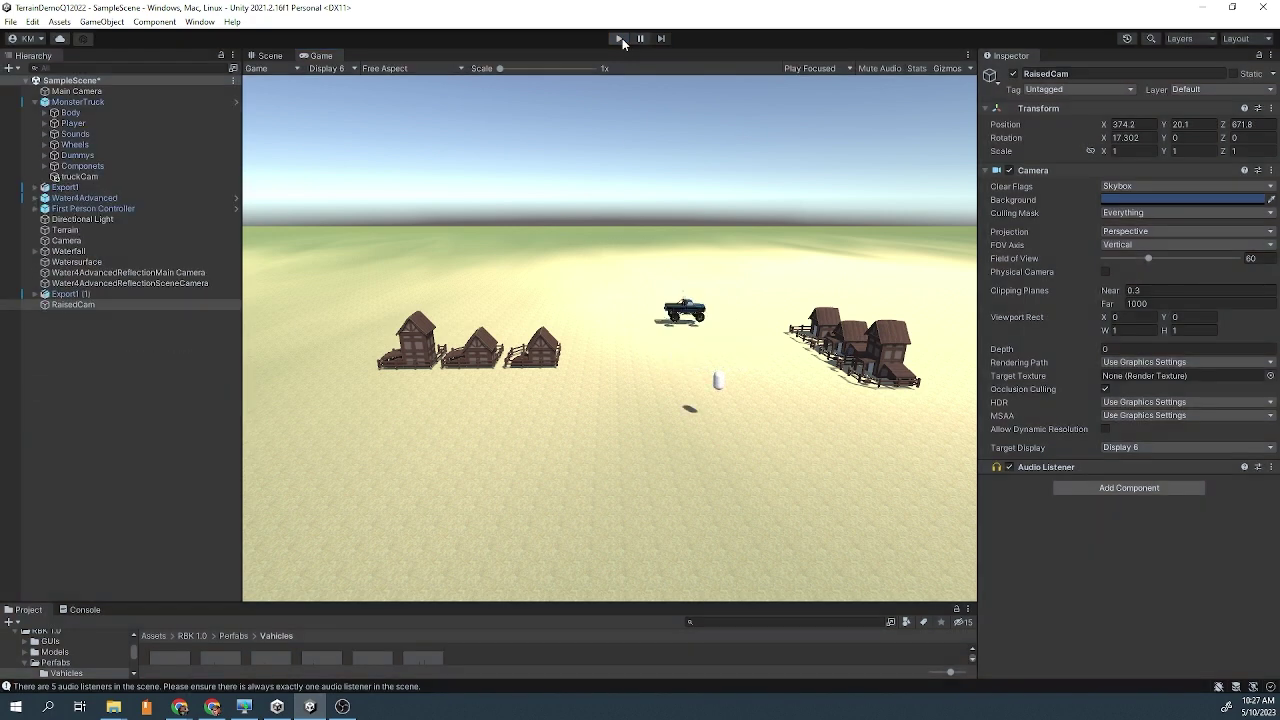
# Show Display 1 in the Game view, then run and stop play mode to check its camera
pyautogui.click(330, 68)
pyautogui.click(338, 82)
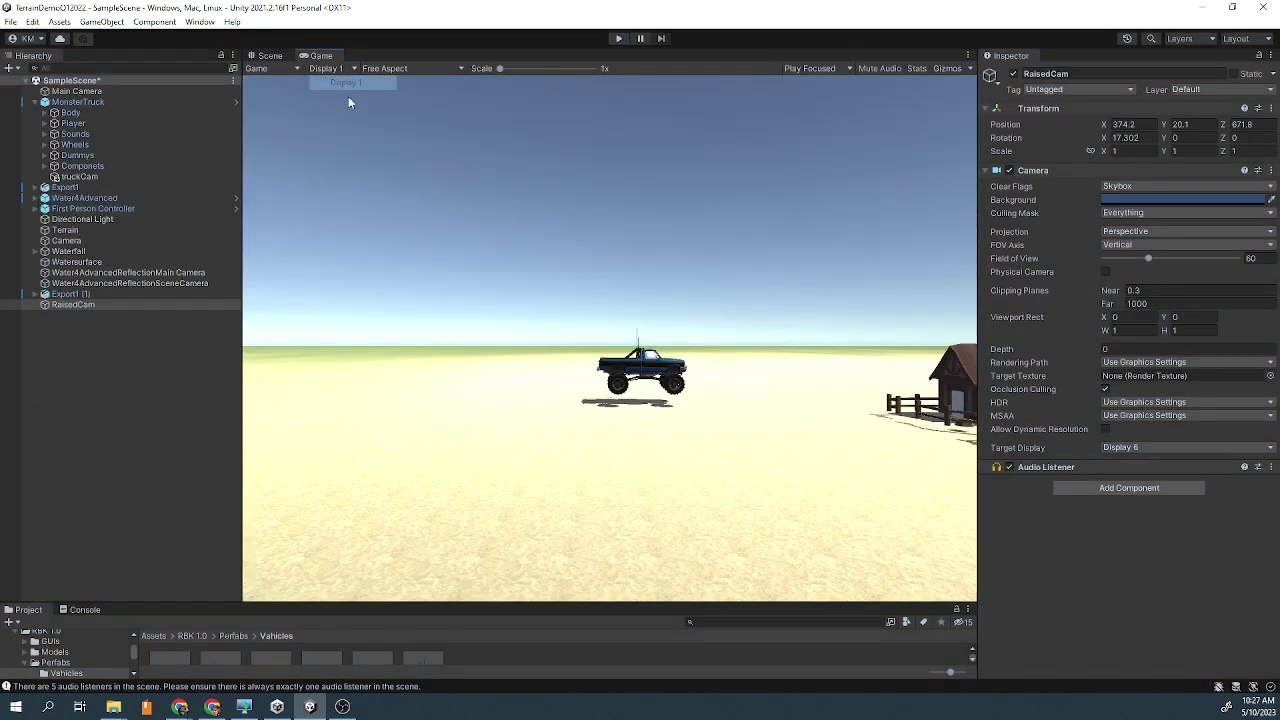
pyautogui.click(618, 39)
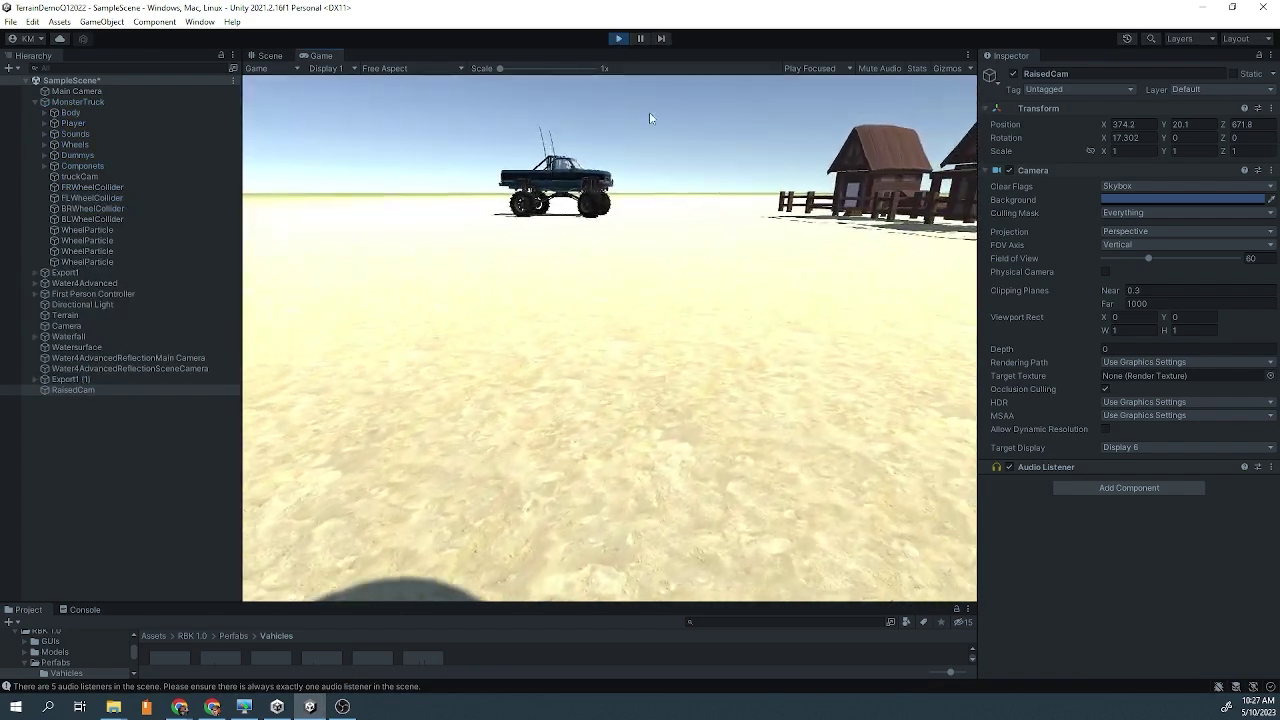
pyautogui.click(619, 39)
# Switch the Game view to Display 5, then run and stop play mode to check the view from behind the truck
pyautogui.click(346, 68)
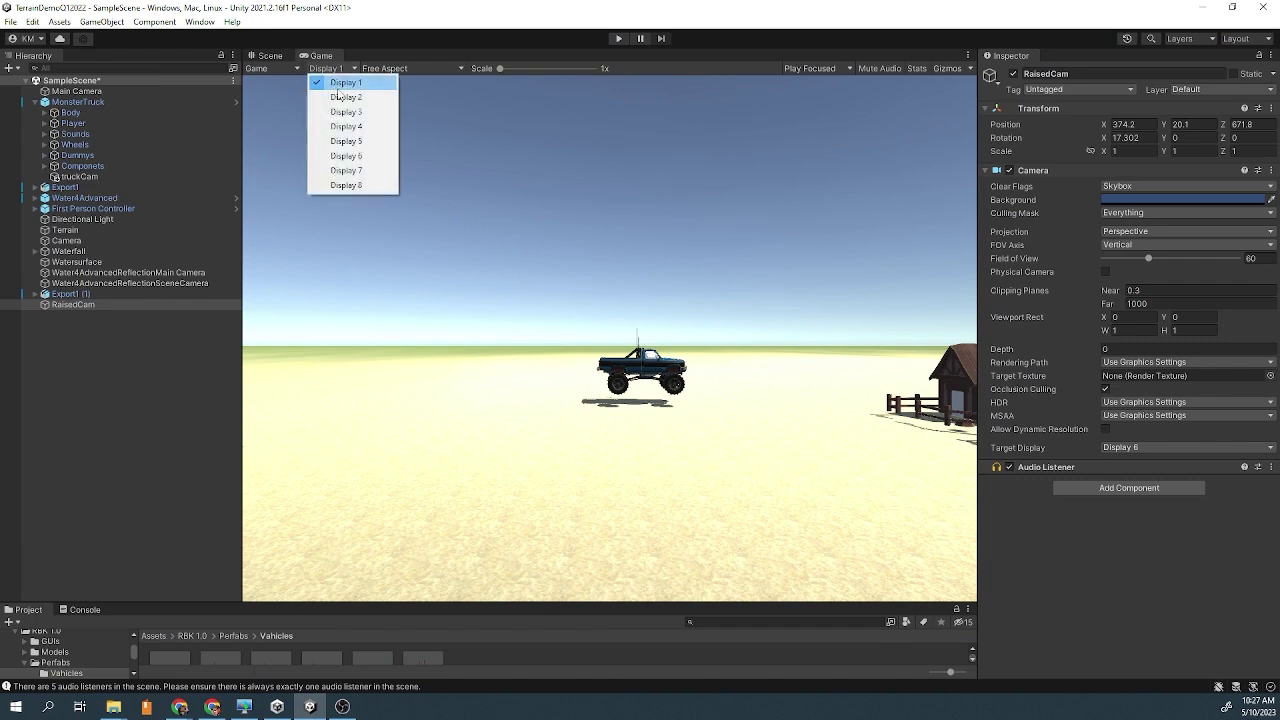
pyautogui.click(343, 128)
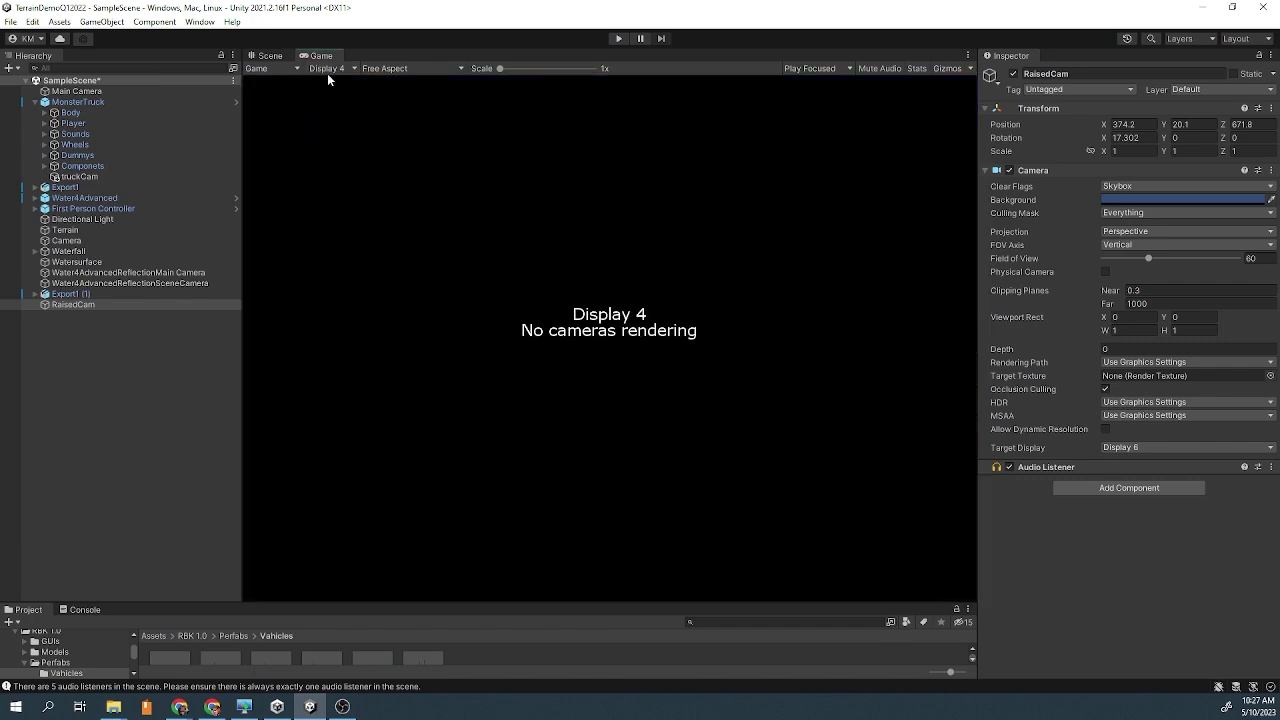
pyautogui.click(328, 69)
pyautogui.click(340, 141)
pyautogui.click(618, 39)
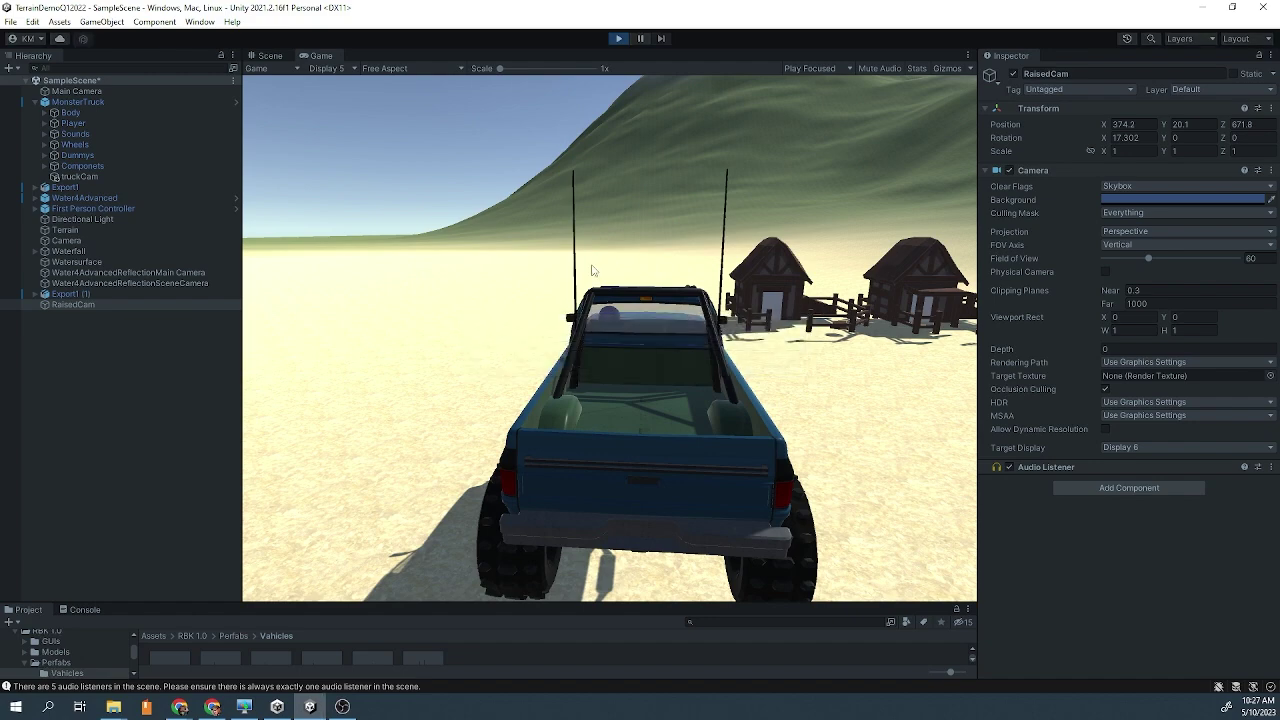
pyautogui.click(618, 40)
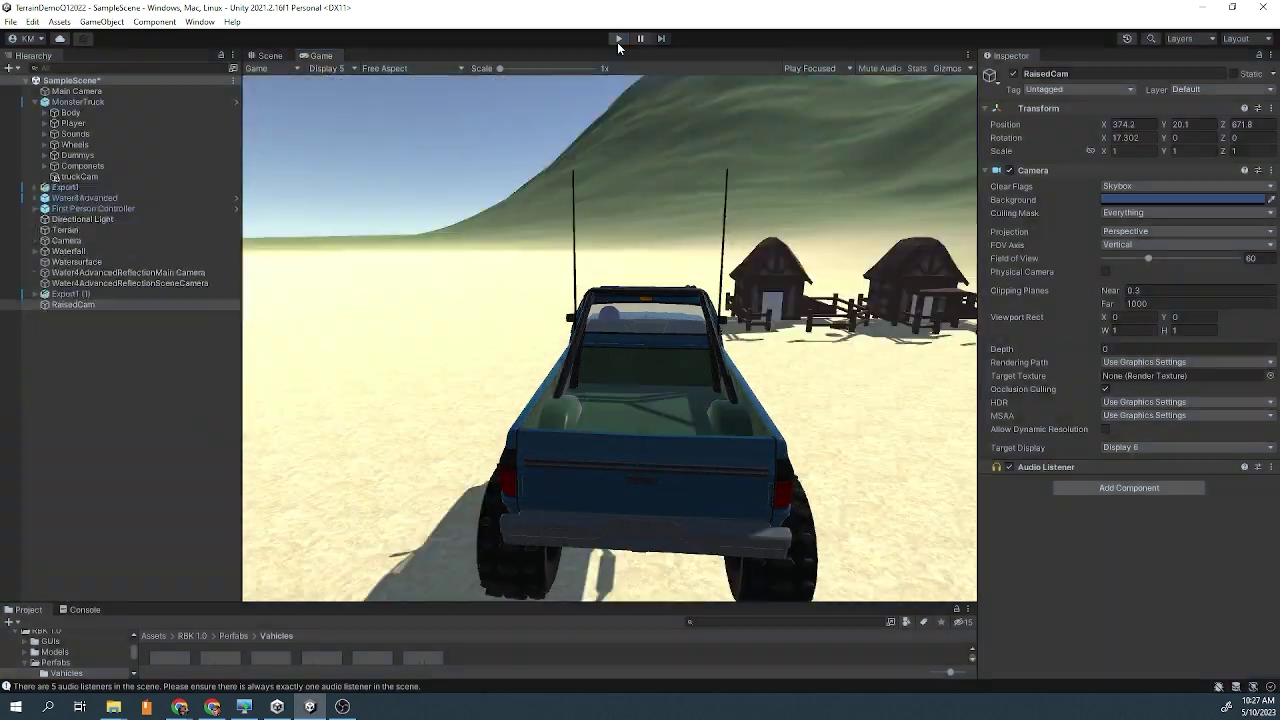
# Select truckCam and inspect its camera settings and its place among the MonsterTruck's child objects
pyautogui.click(65, 178)
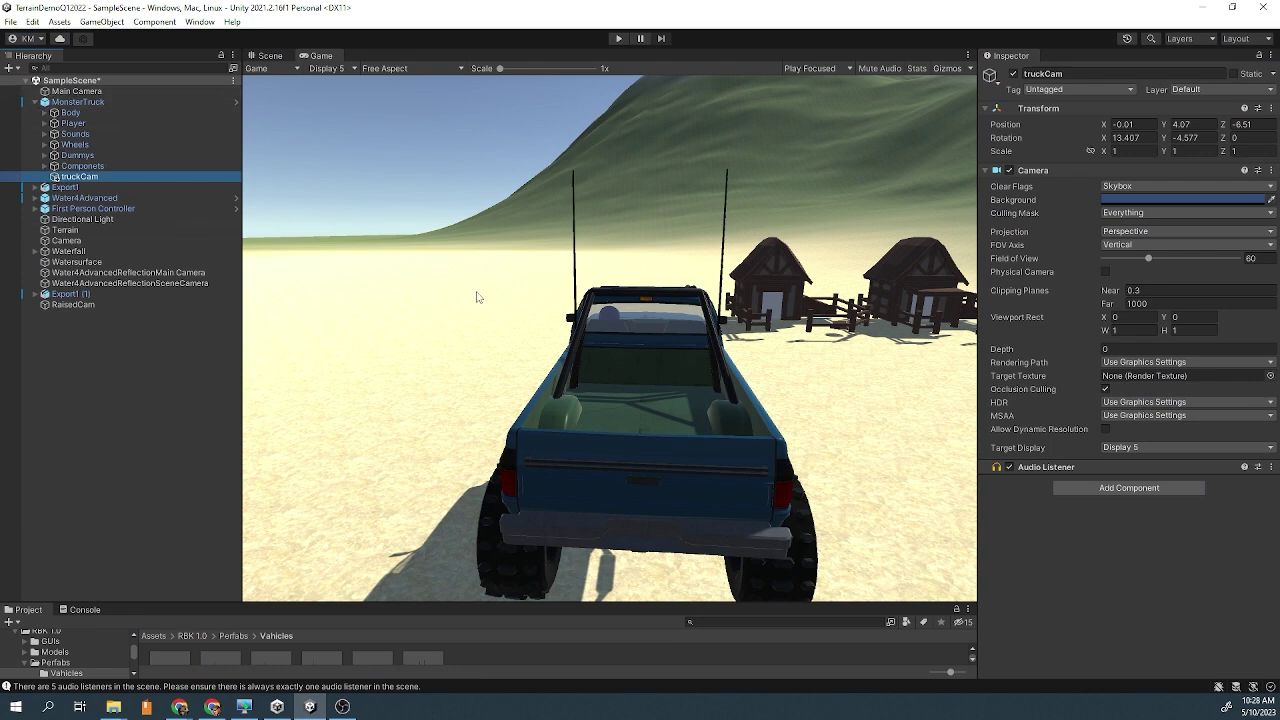
pyautogui.click(35, 102)
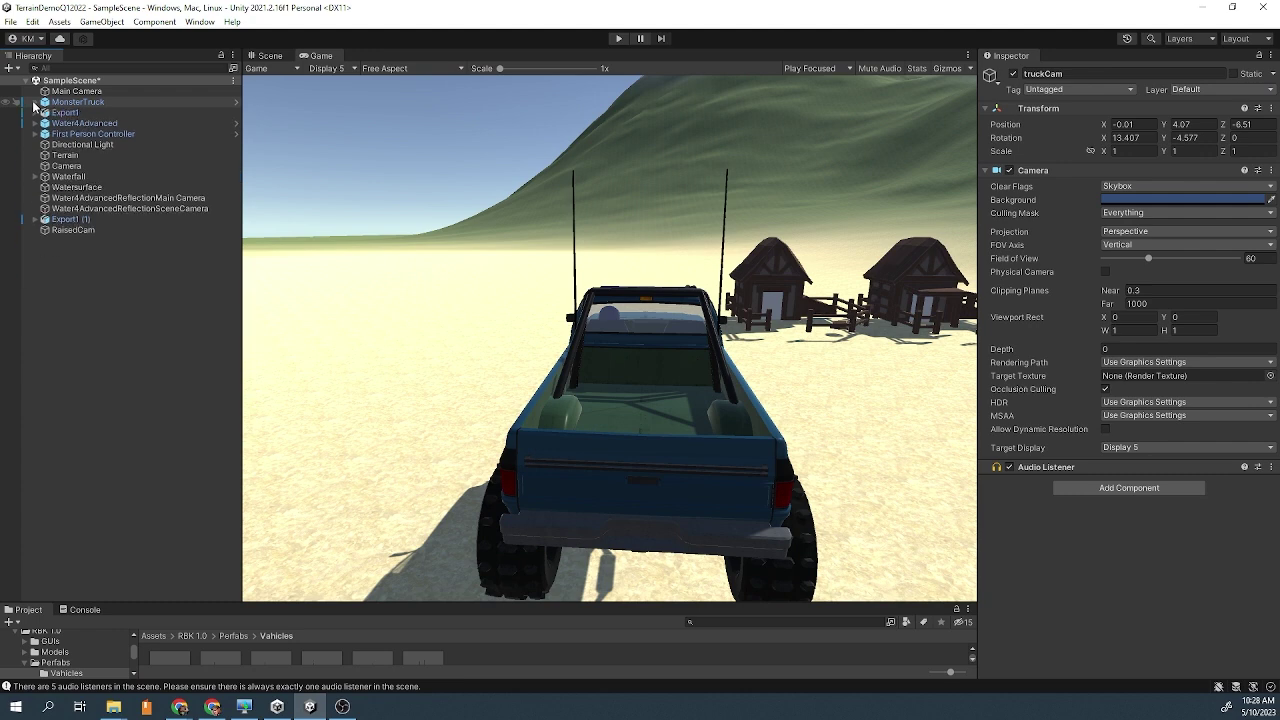
pyautogui.click(35, 102)
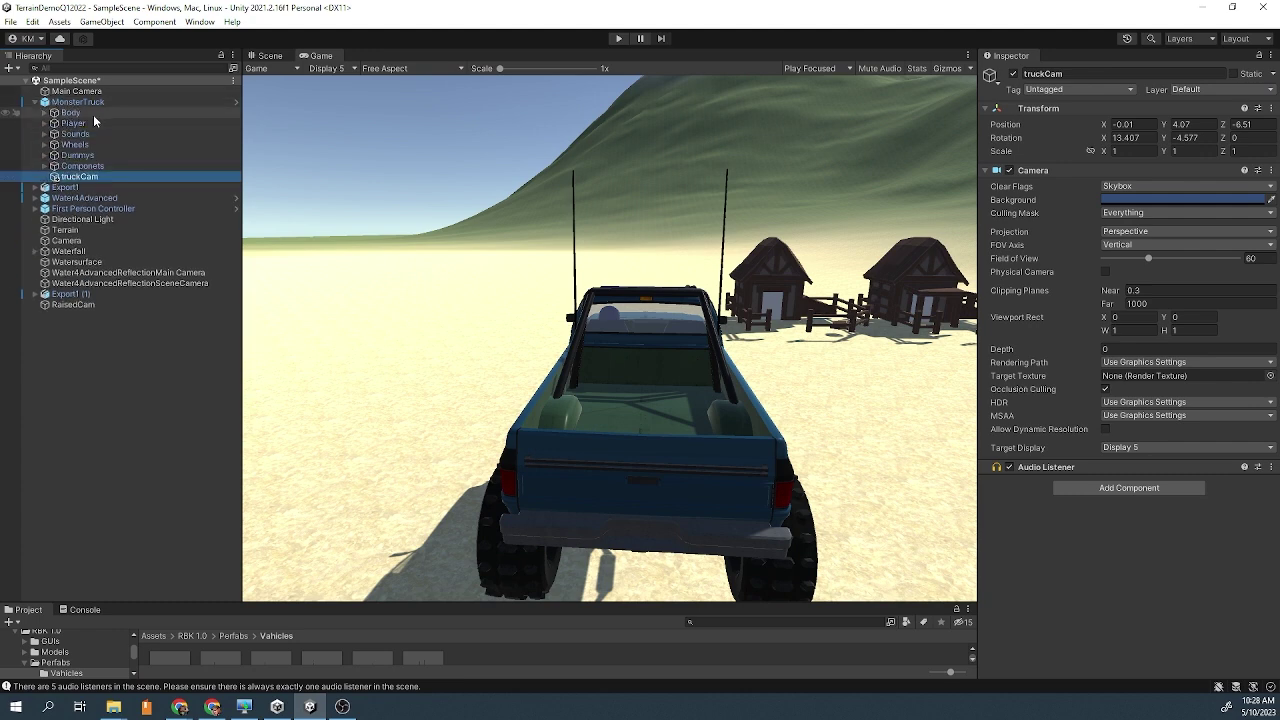